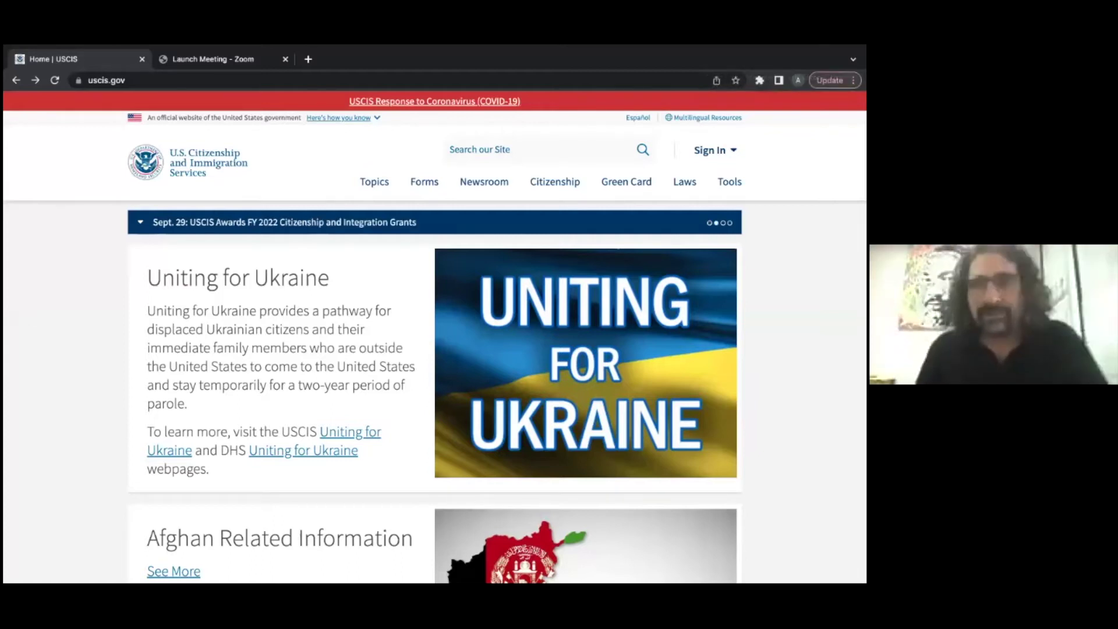
# Step: Show the site's full https uscis.gov address, then go to the USCIS Forms page
pyautogui.click(168, 154)
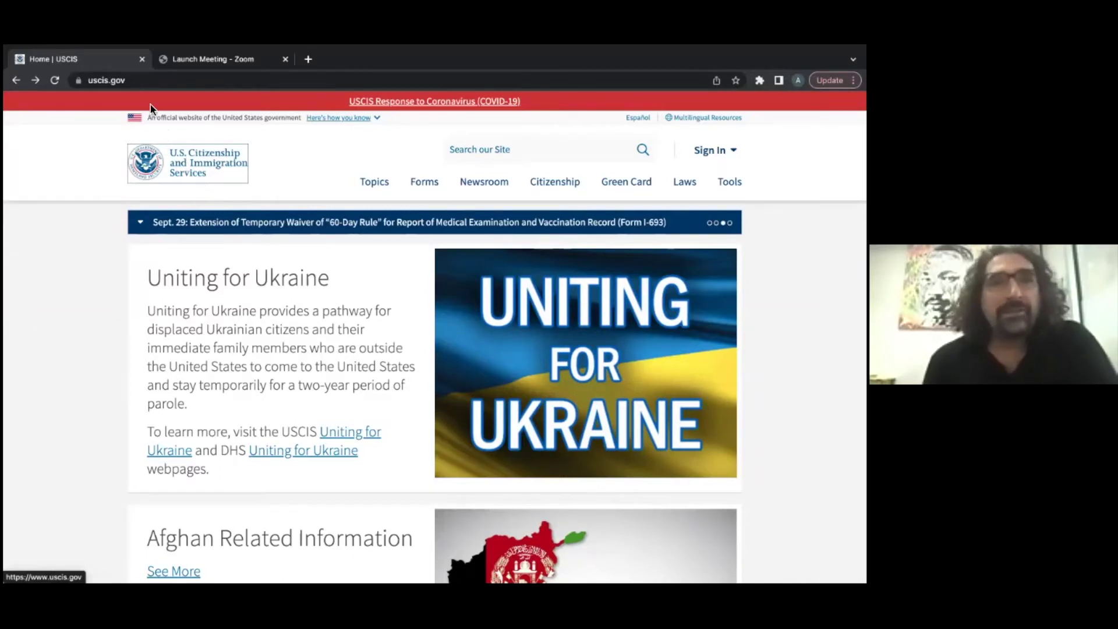
pyautogui.click(143, 80)
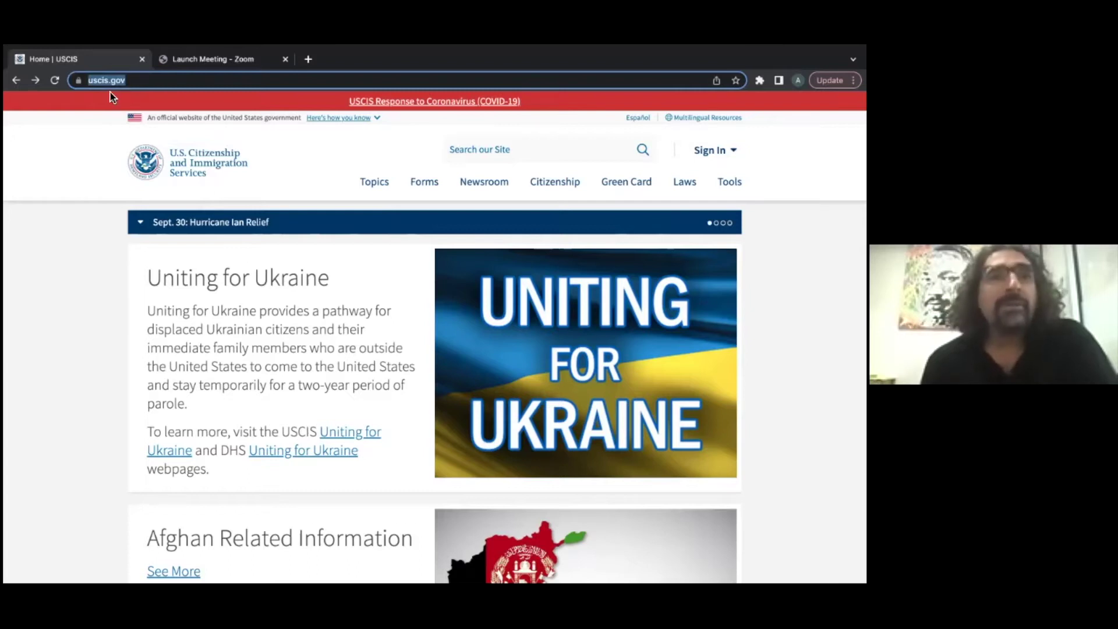
pyautogui.click(127, 83)
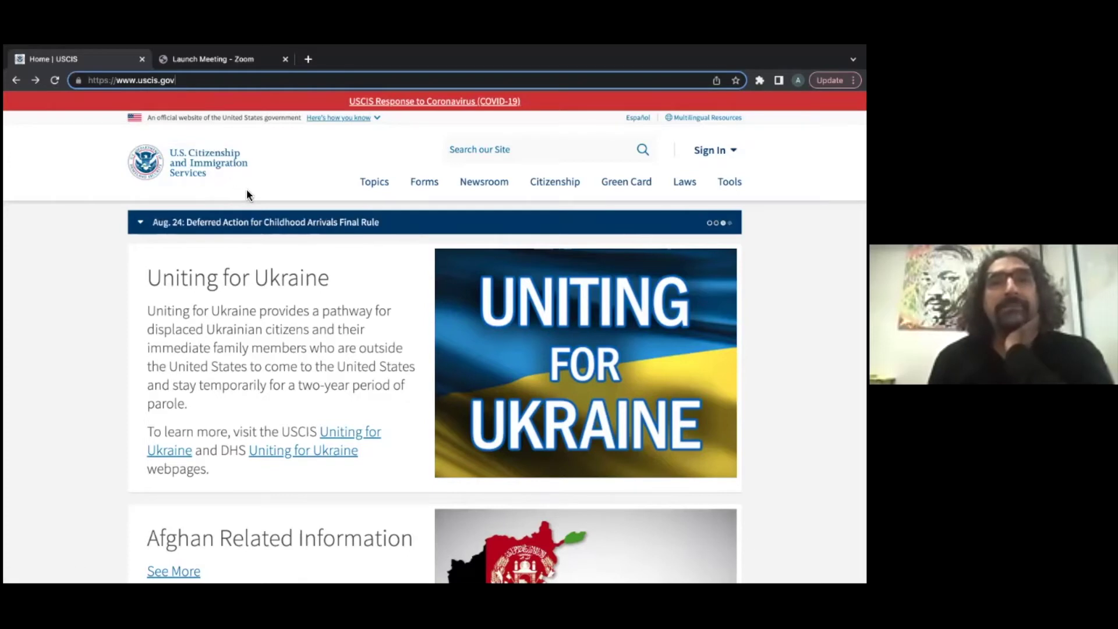
pyautogui.click(424, 182)
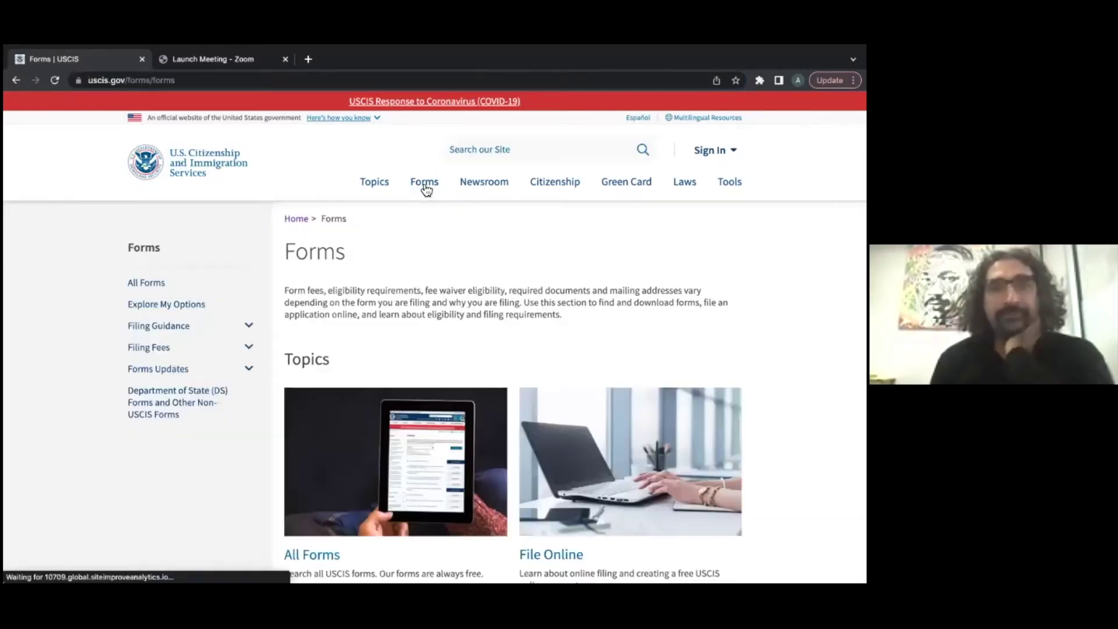
# Step: Open All Forms and scroll through the forms listed, such as AR-11, EOIR-29 and G-28
pyautogui.scroll(-3, 420, 236)
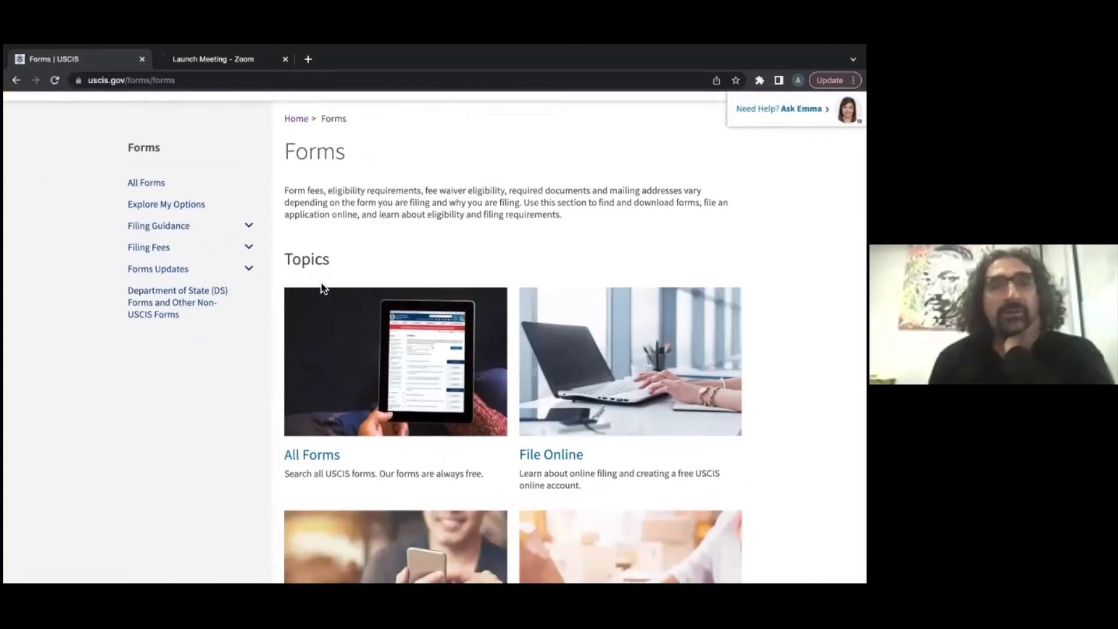
pyautogui.click(327, 461)
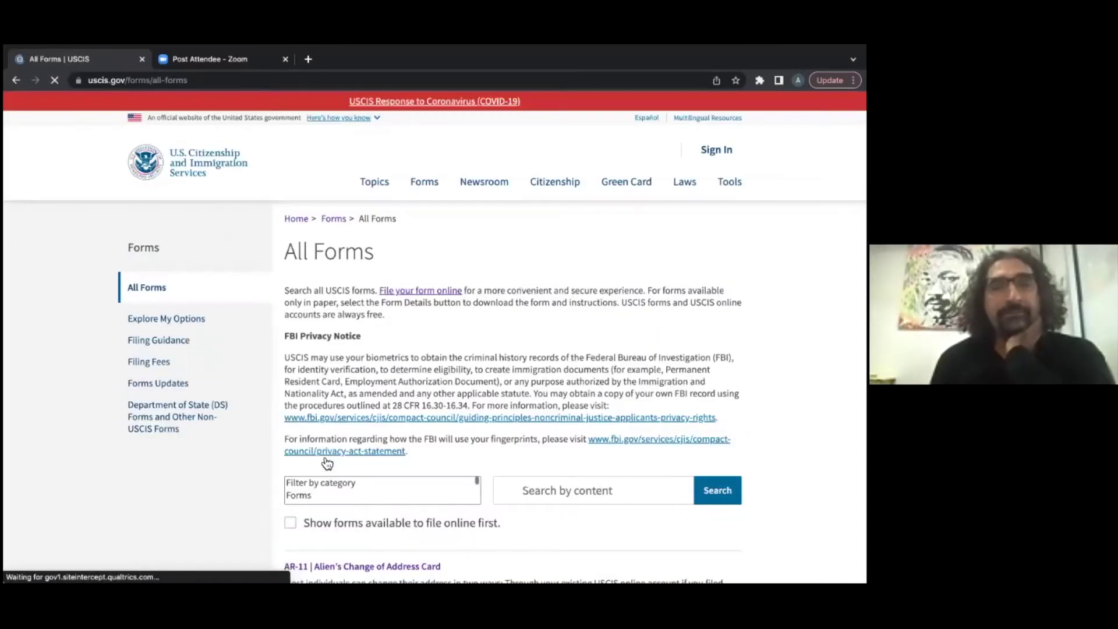
pyautogui.scroll(-1, 427, 387)
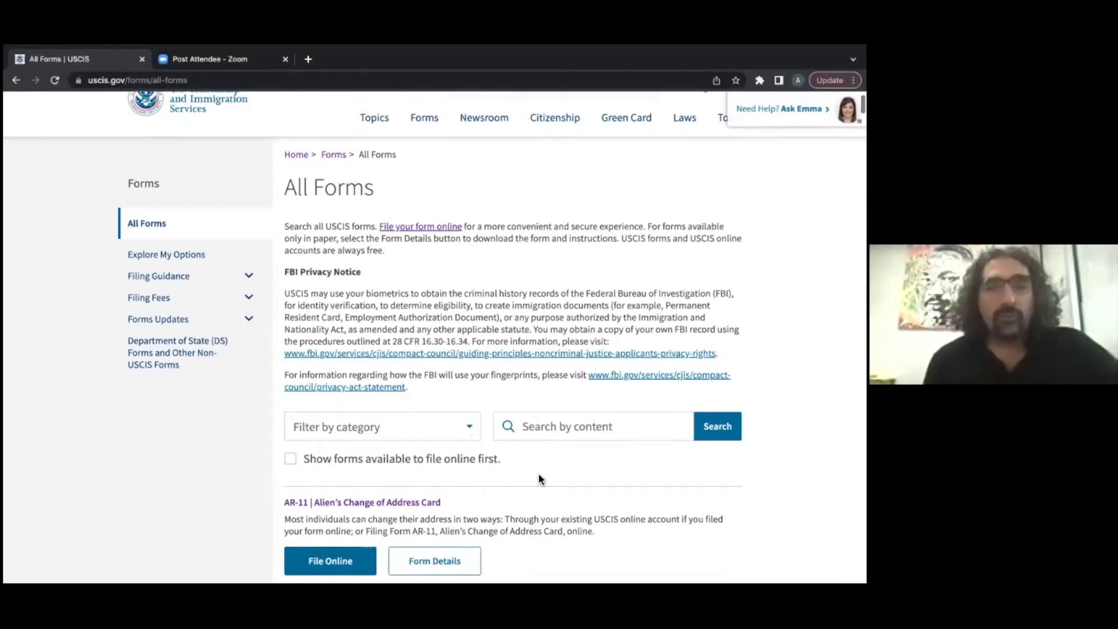
pyautogui.scroll(-1, 539, 474)
pyautogui.scroll(-8, 538, 472)
pyautogui.scroll(7, 538, 473)
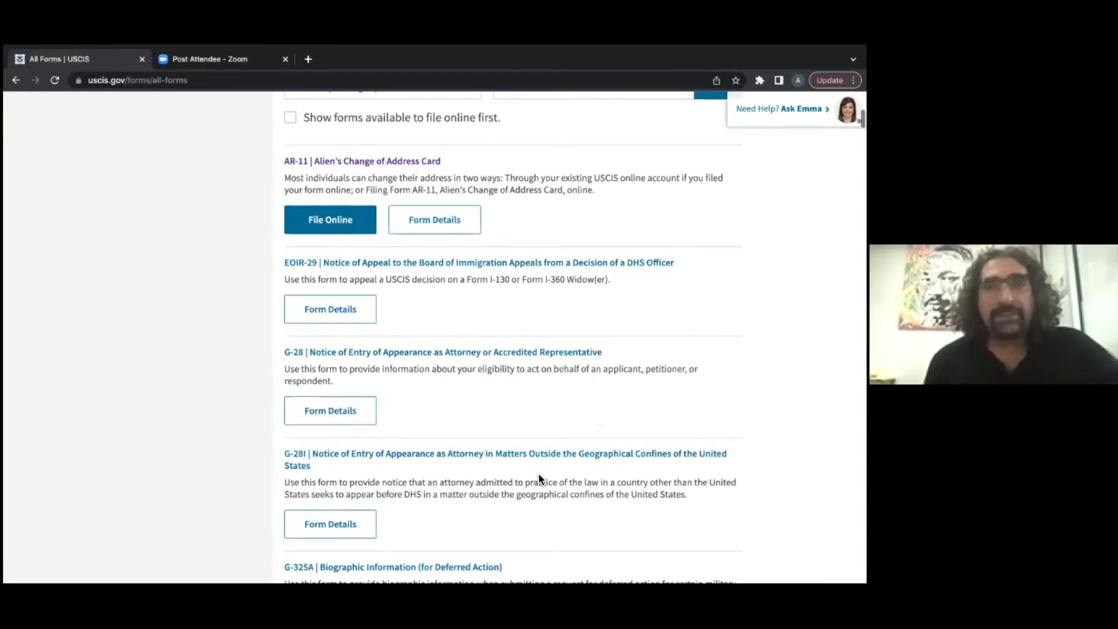
pyautogui.scroll(1, 408, 425)
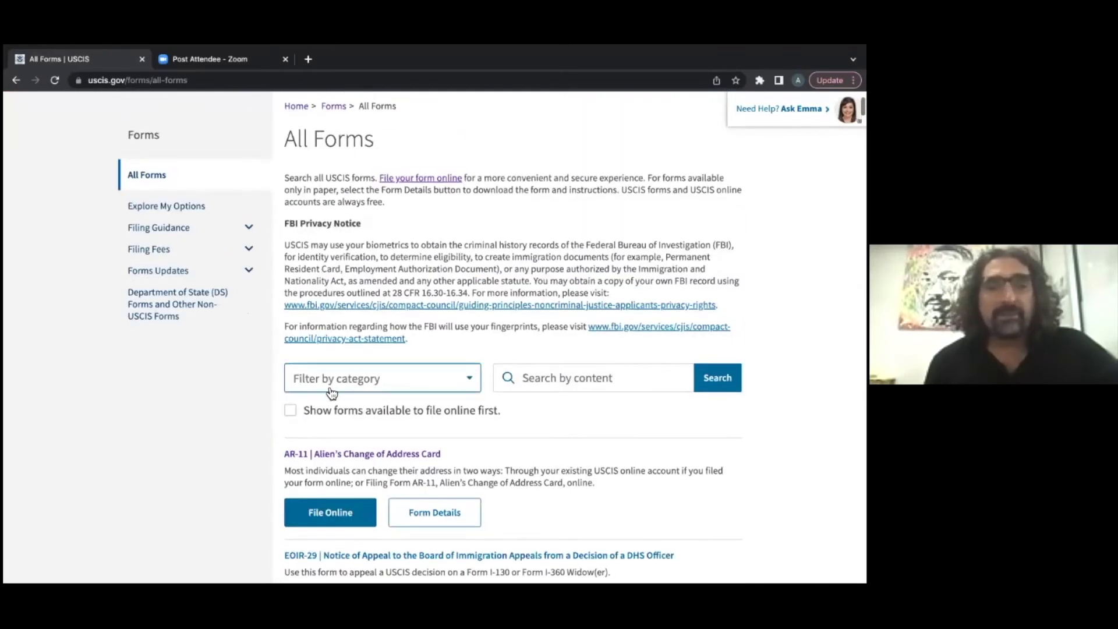
# Step: Search the forms by content for 'I-589' to get the single asylum application result
pyautogui.click(552, 386)
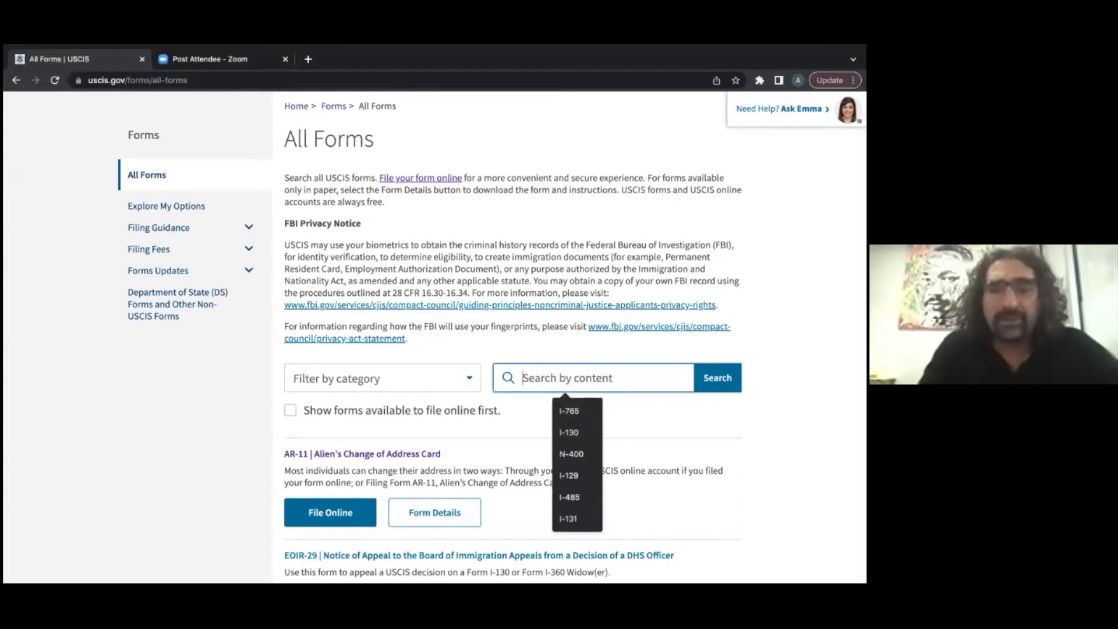
pyautogui.write('I')
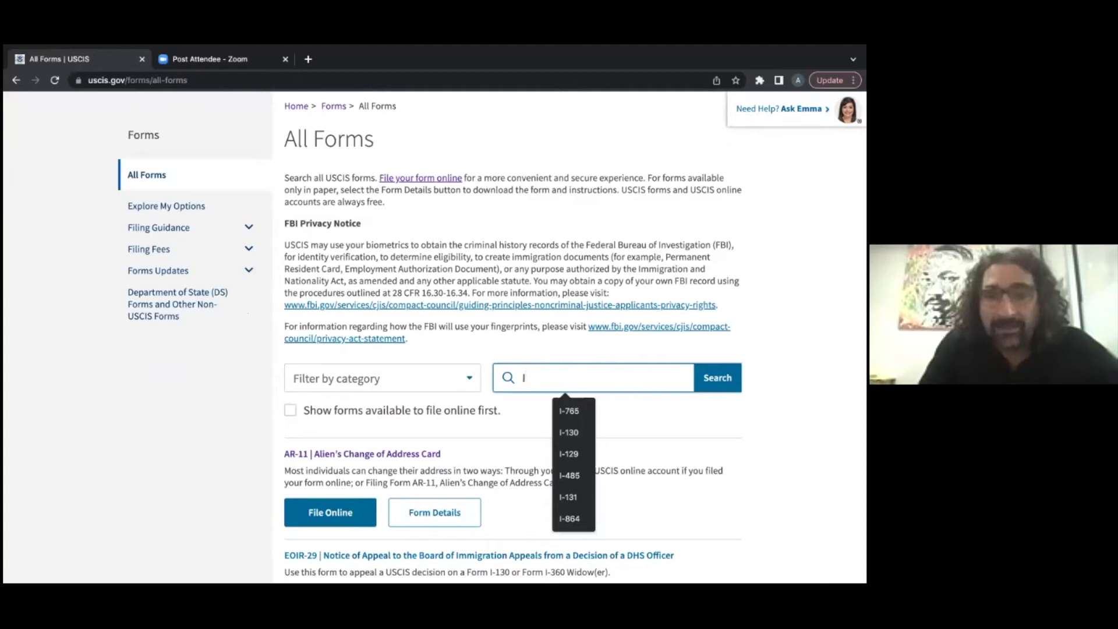
pyautogui.write('-')
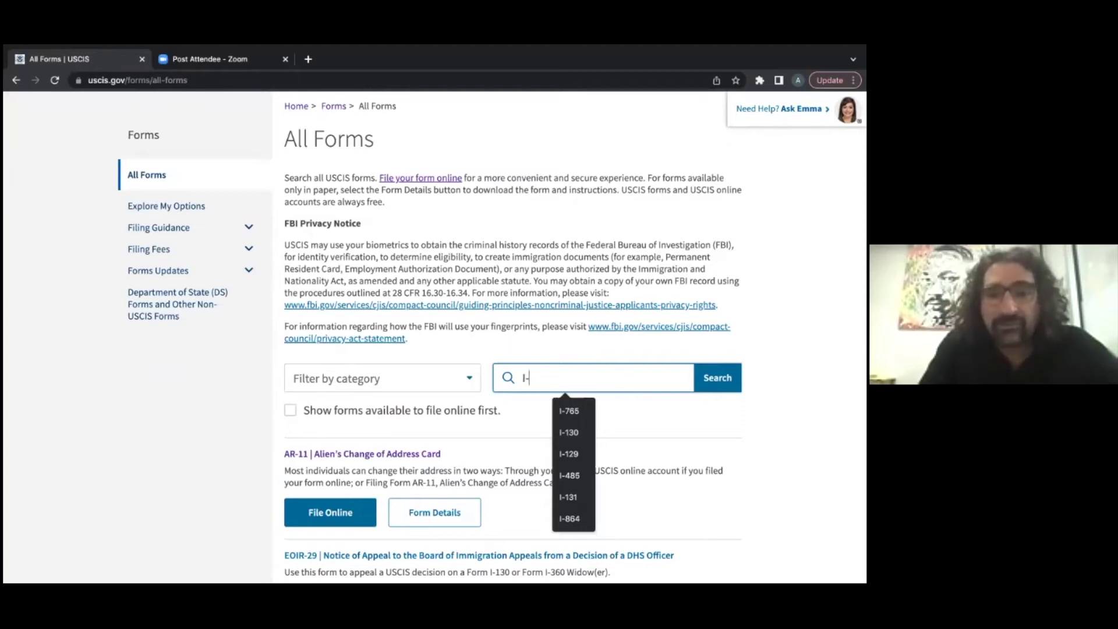
pyautogui.write('589')
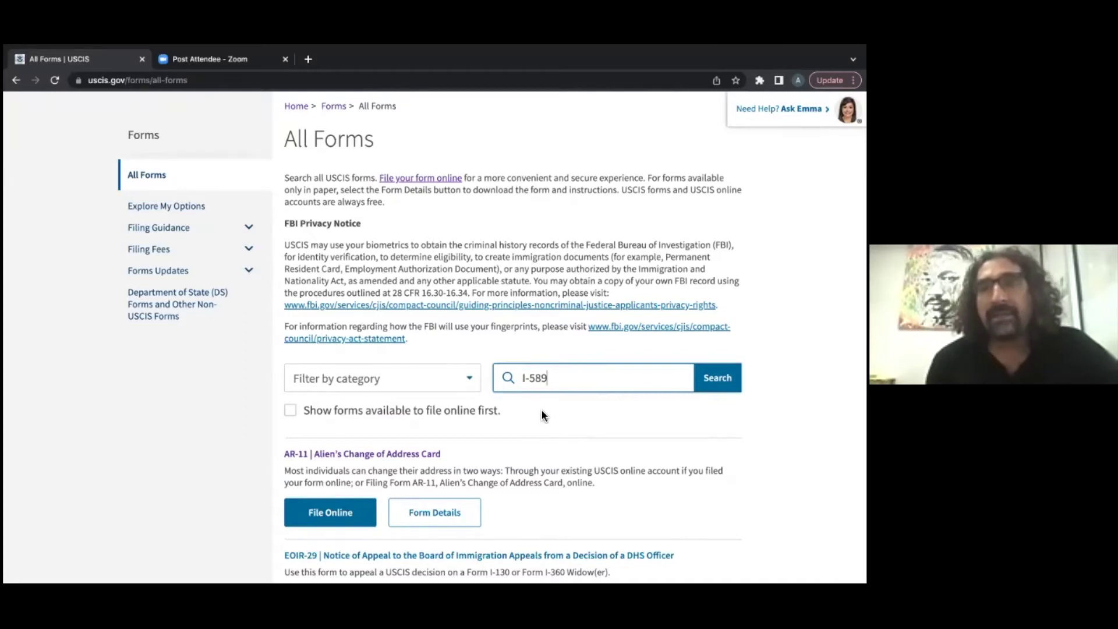
pyautogui.click(717, 377)
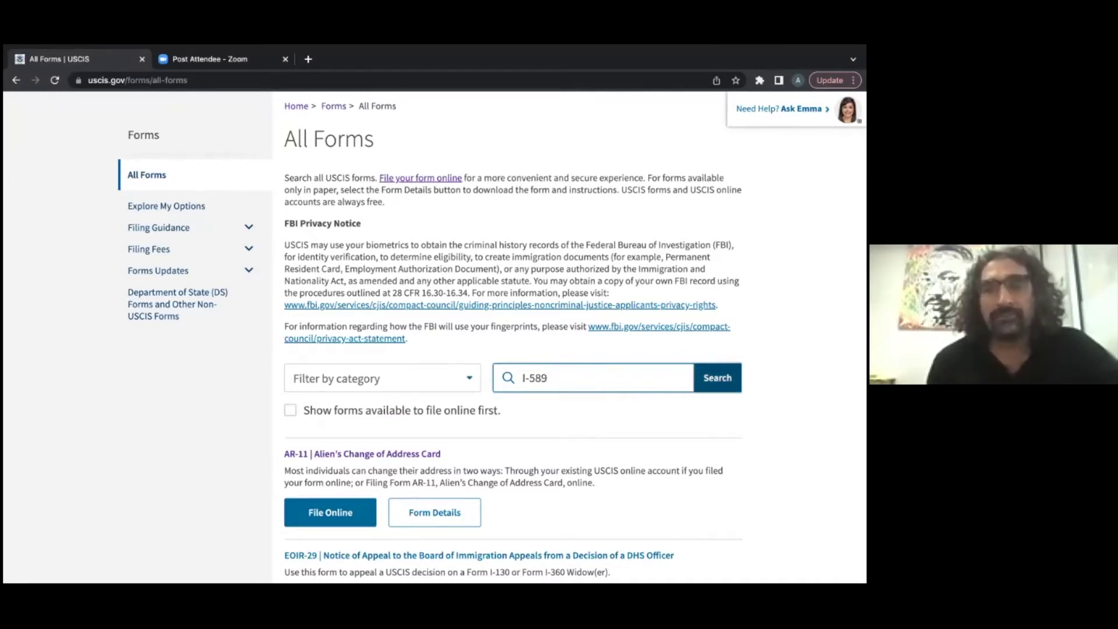
pyautogui.press('Return')
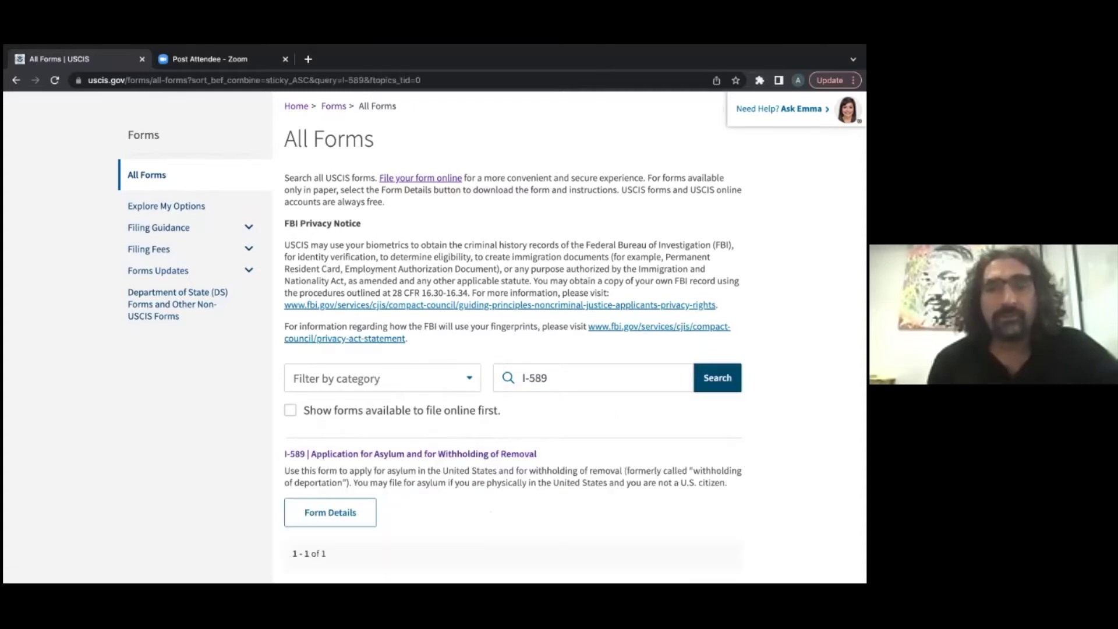
pyautogui.scroll(-1, 600, 418)
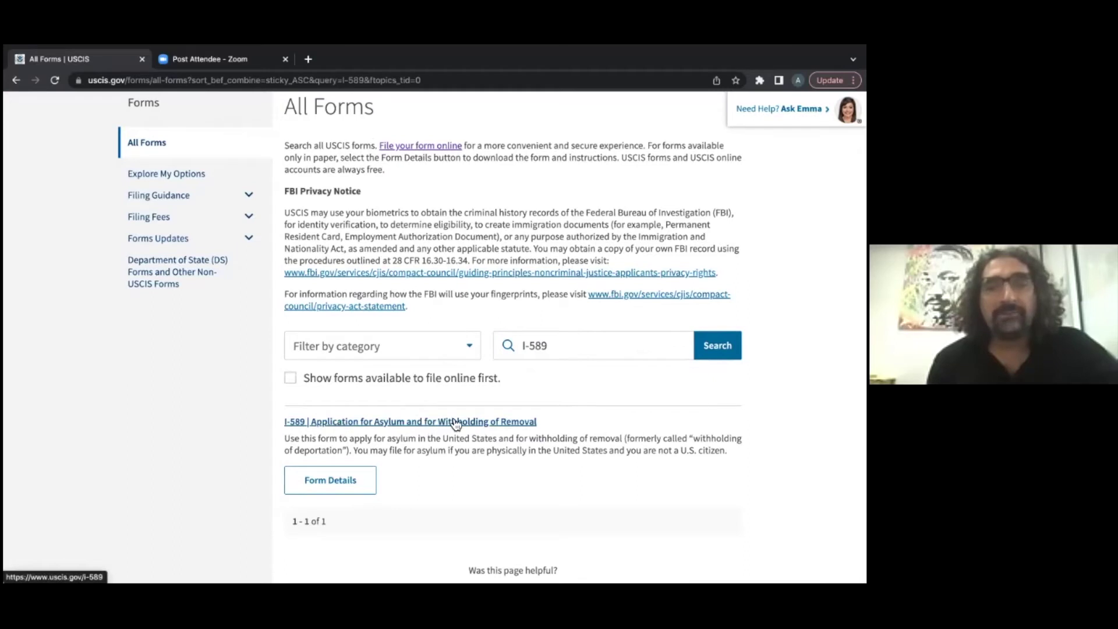
# Step: Open the I-589 Application for Asylum page and its Form I-589 (PDF) download
pyautogui.click(494, 427)
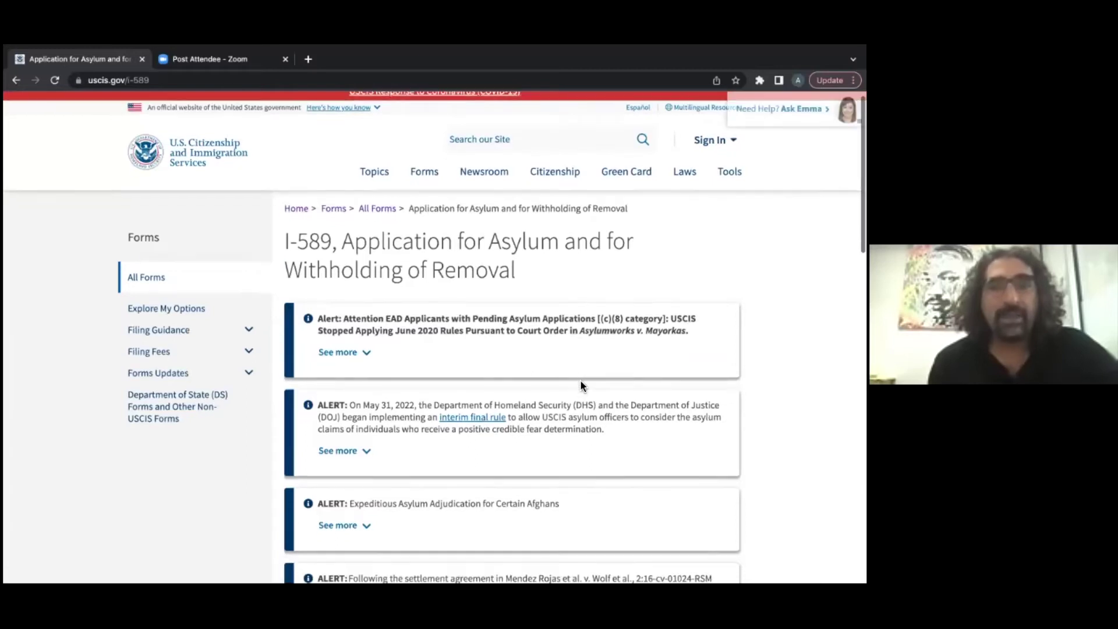
pyautogui.scroll(-3, 580, 380)
pyautogui.scroll(-5, 580, 384)
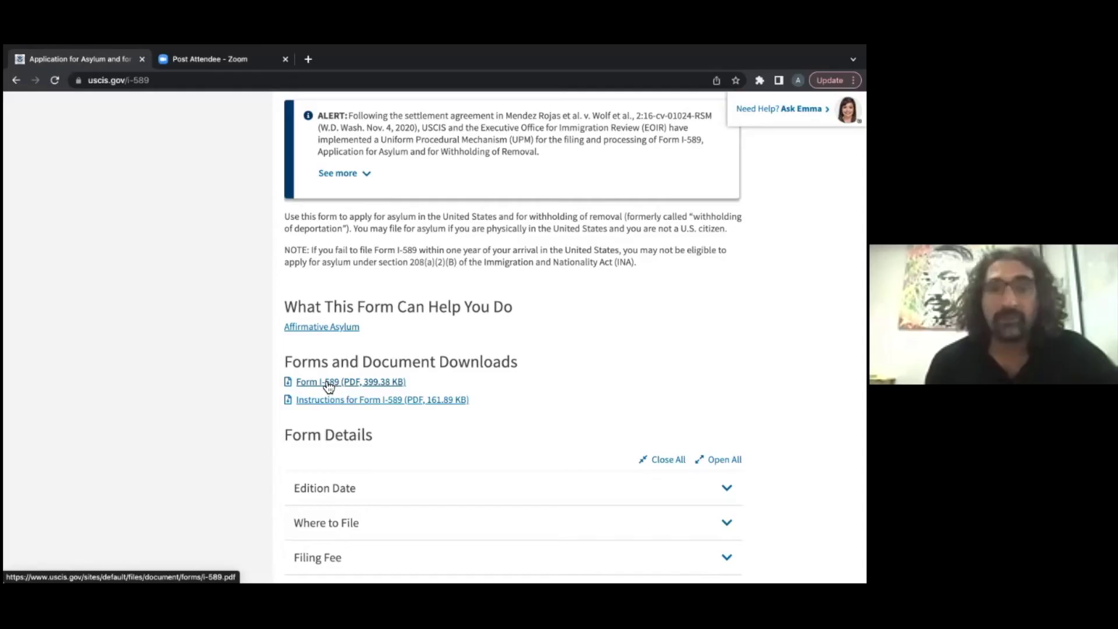
pyautogui.click(324, 383)
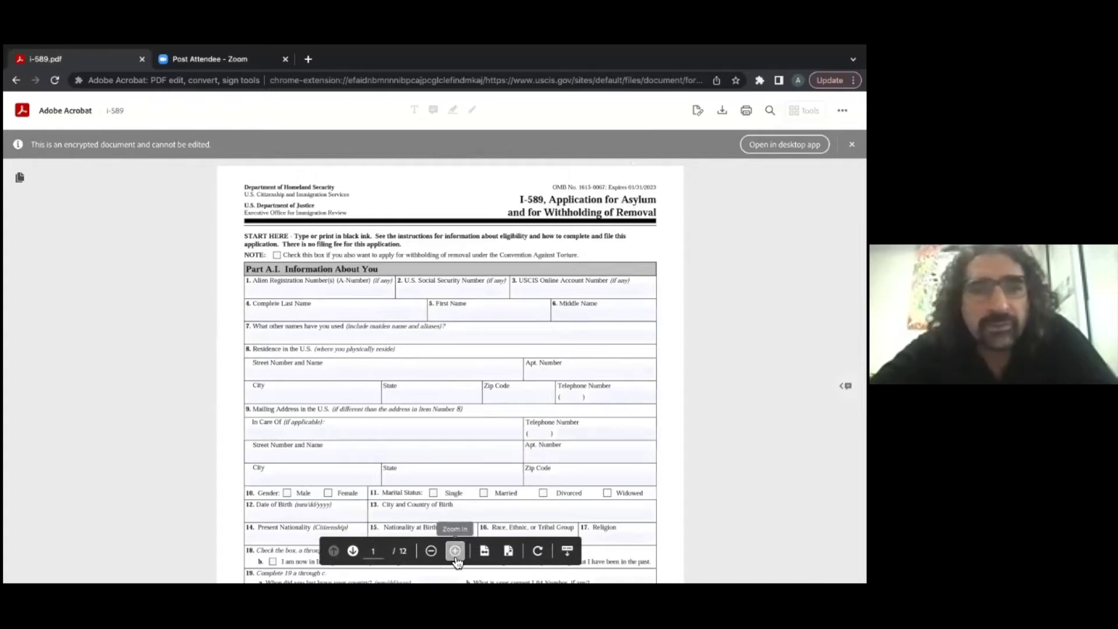
# Step: Enlarge the PDF and check the Convention Against Torture withholding NOTE box in Part A.I
pyautogui.click(455, 551)
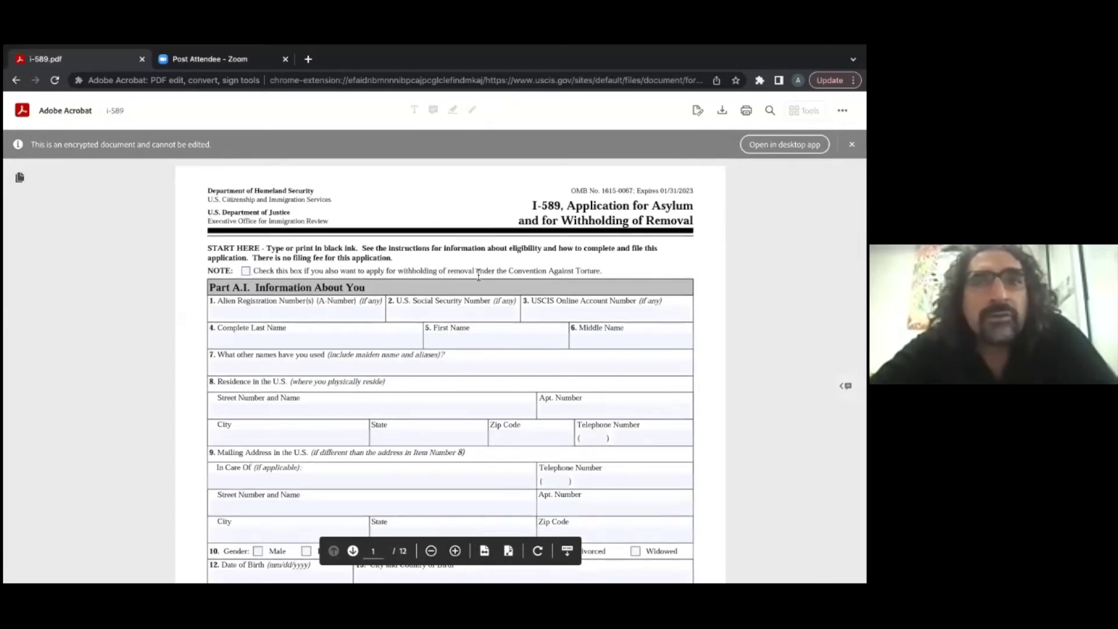
pyautogui.scroll(-2, 478, 273)
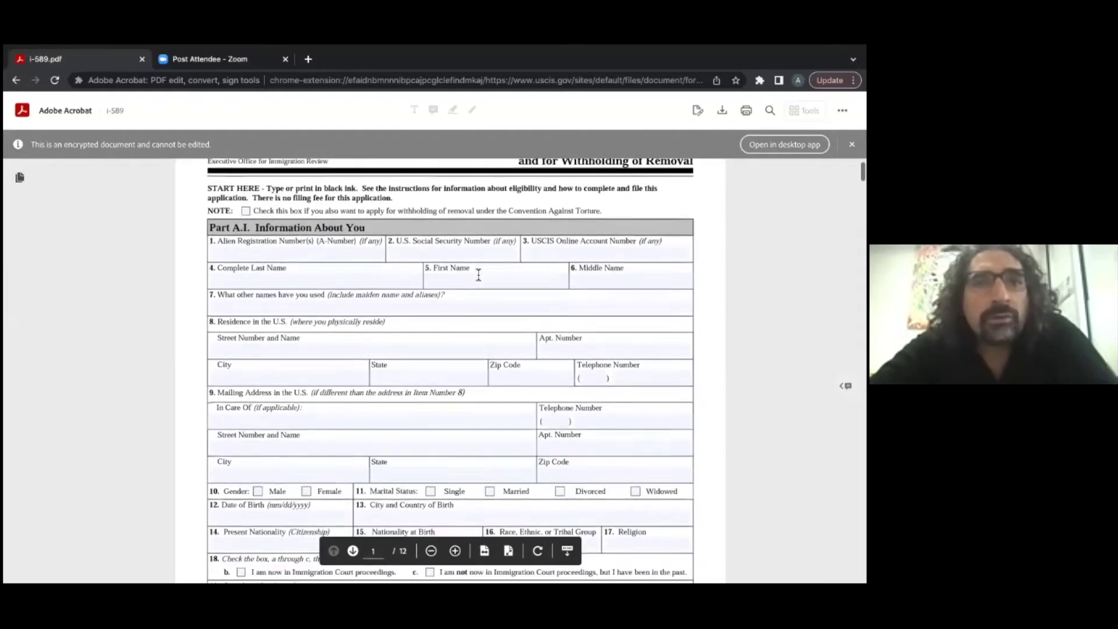
pyautogui.click(247, 212)
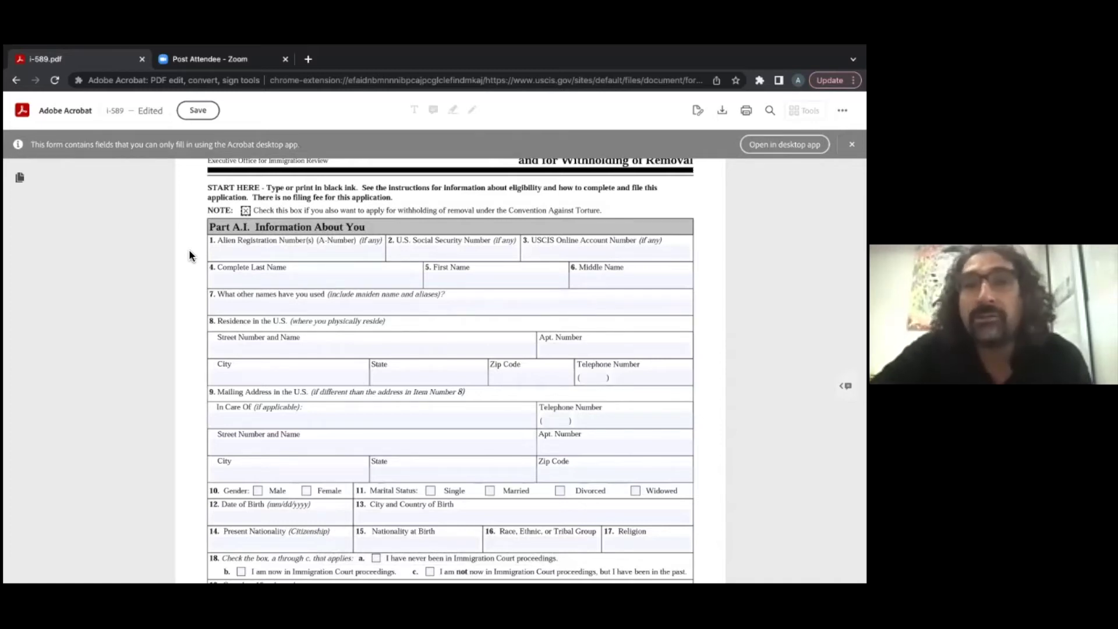
# Step: Enter 'n/a' in the A-Number field, after trying and clearing sample entries
pyautogui.click(222, 252)
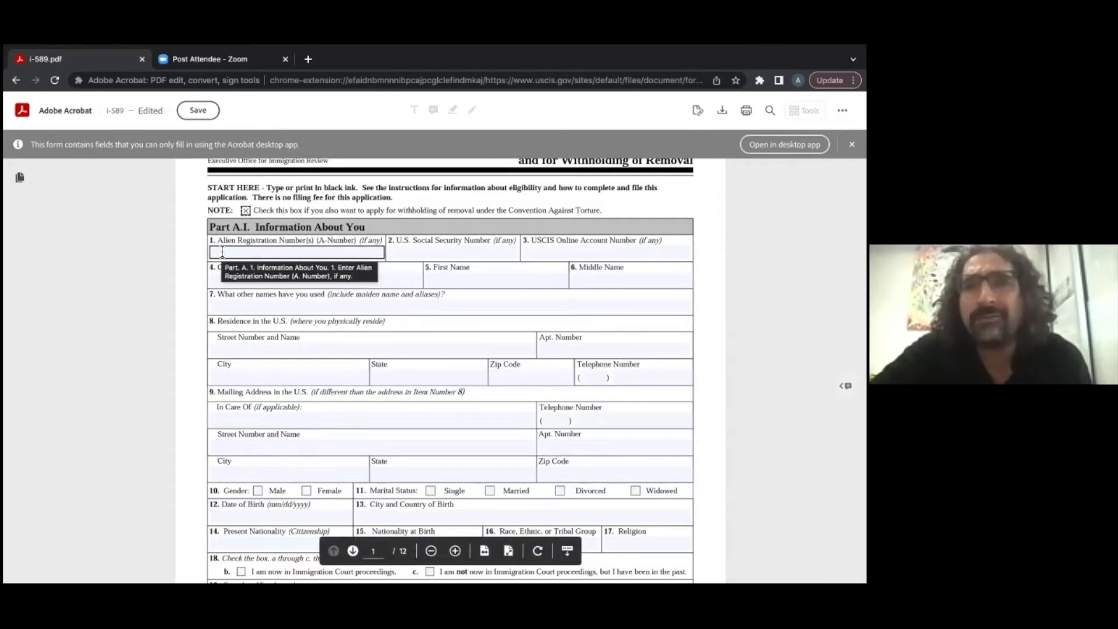
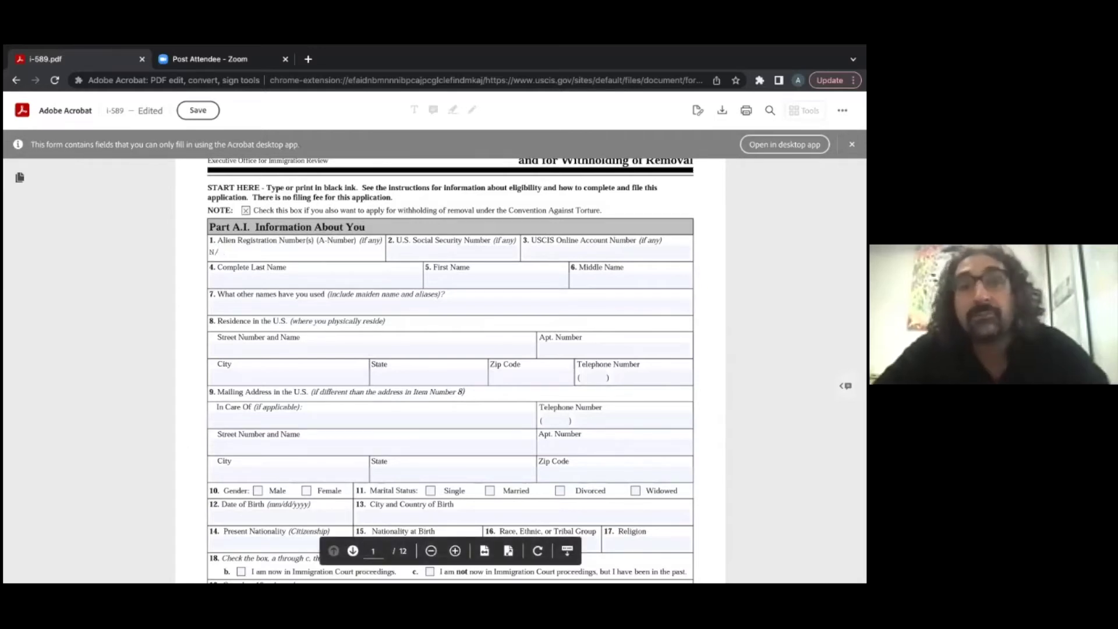
pyautogui.press('BackSpace')
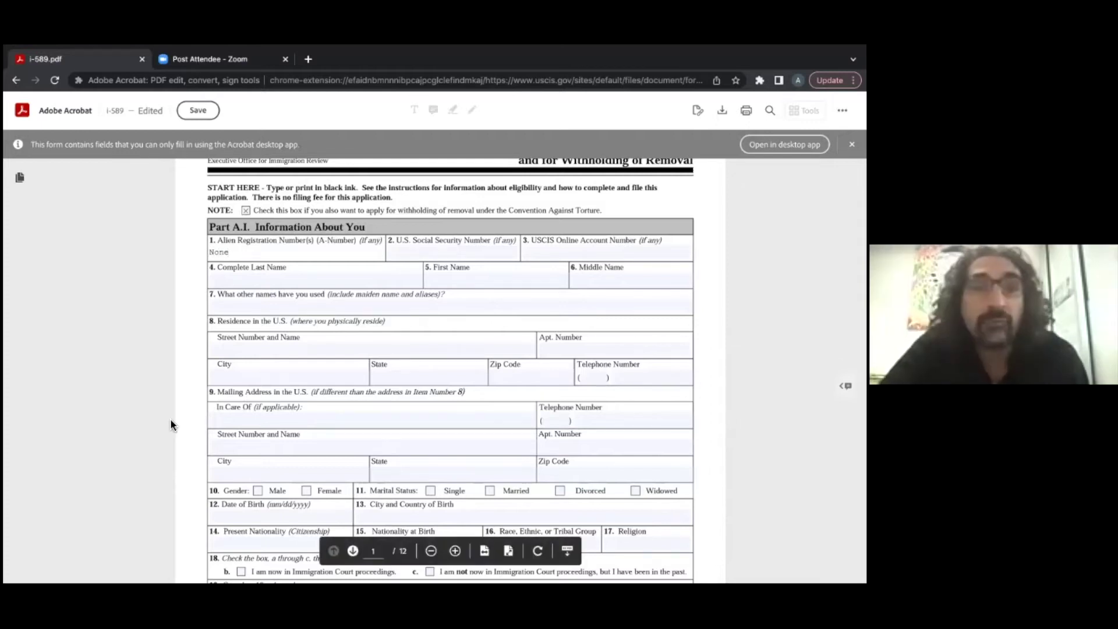
pyautogui.press('BackSpace')
pyautogui.press('BackSpace')
pyautogui.press('BackSpace')
pyautogui.press('BackSpace')
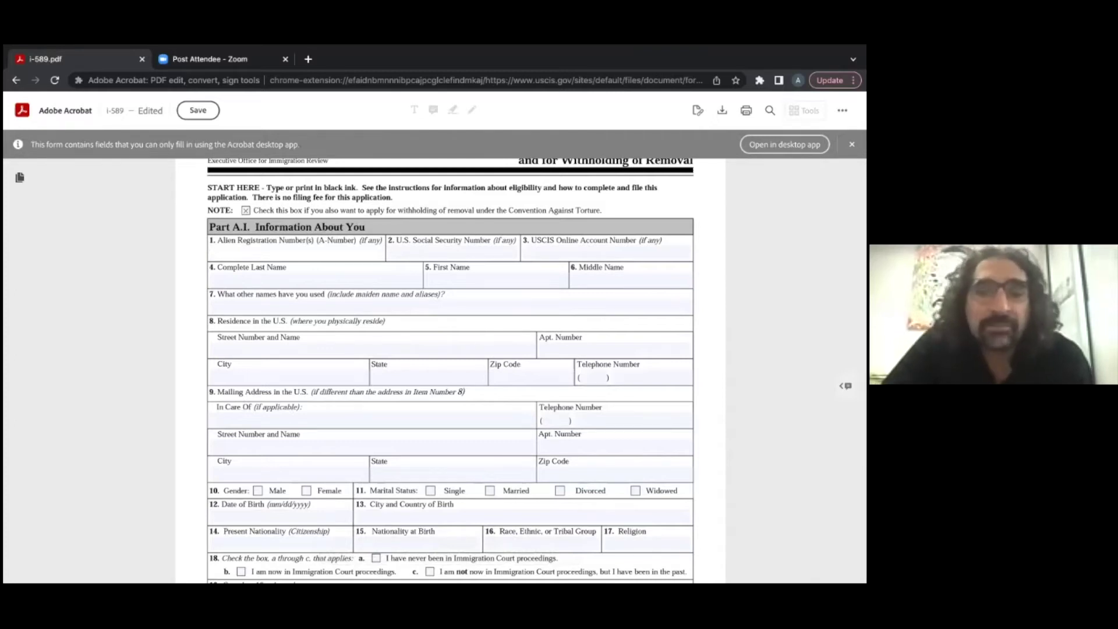
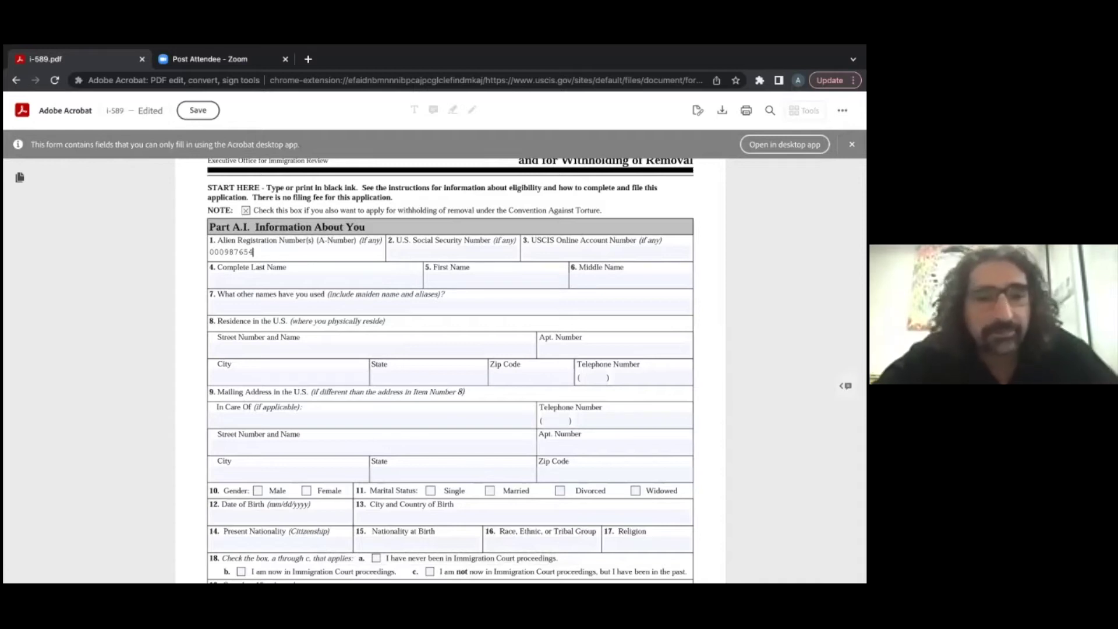
pyautogui.press('BackSpace')
pyautogui.press('BackSpace')
pyautogui.press('BackSpace')
pyautogui.press('BackSpace')
pyautogui.press('BackSpace')
pyautogui.press('BackSpace')
pyautogui.press('BackSpace')
pyautogui.press('BackSpace')
pyautogui.press('BackSpace')
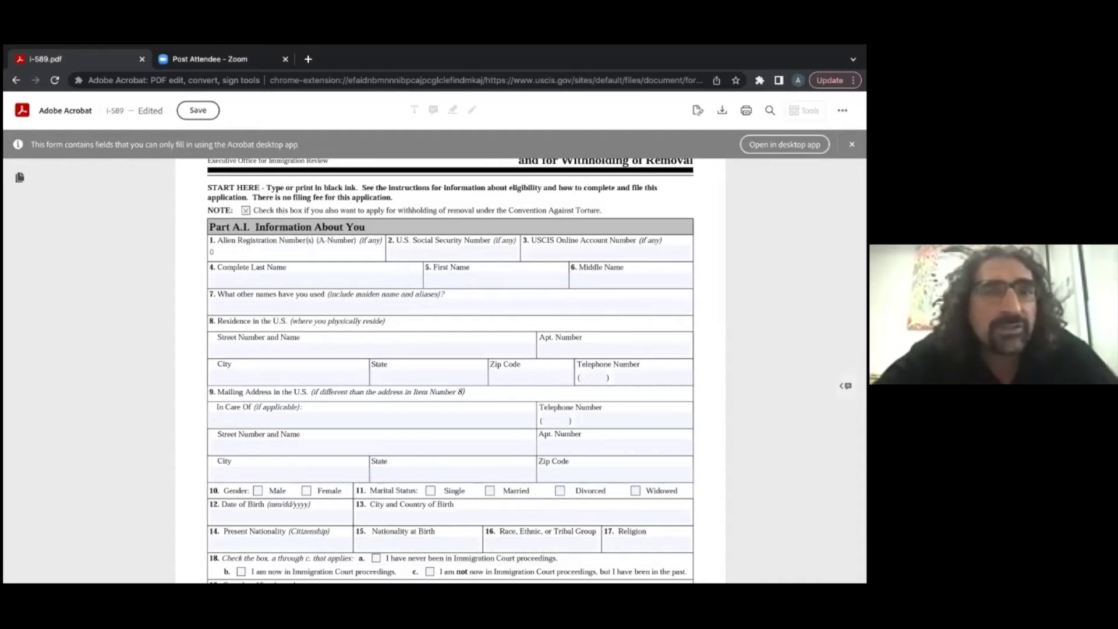
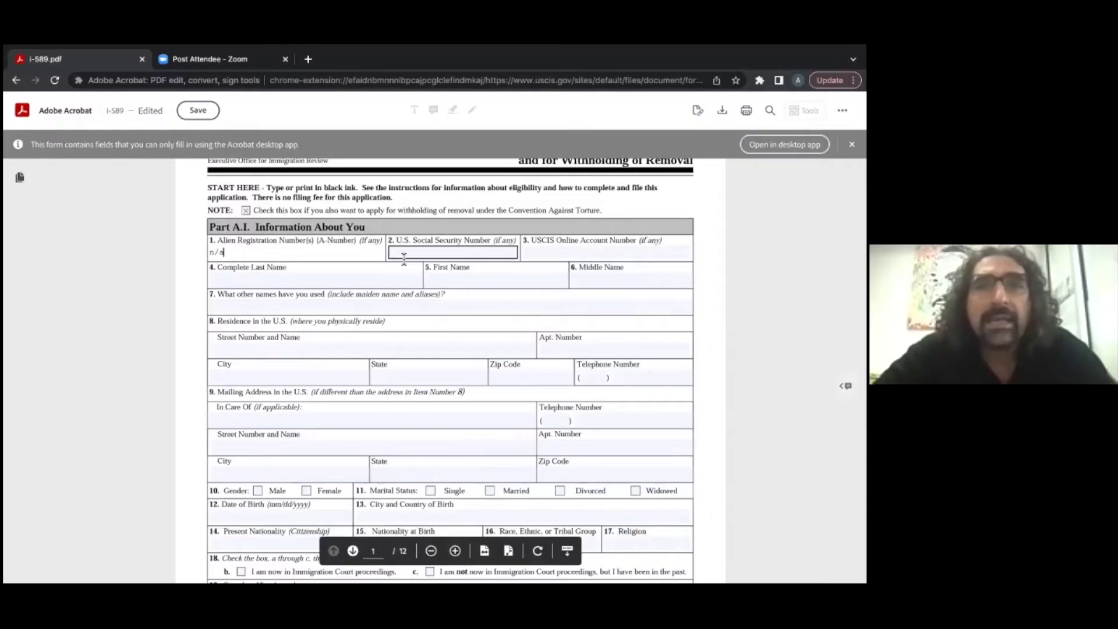
# Step: Place the cursor in item 2, the U.S. Social Security Number field
pyautogui.click(404, 257)
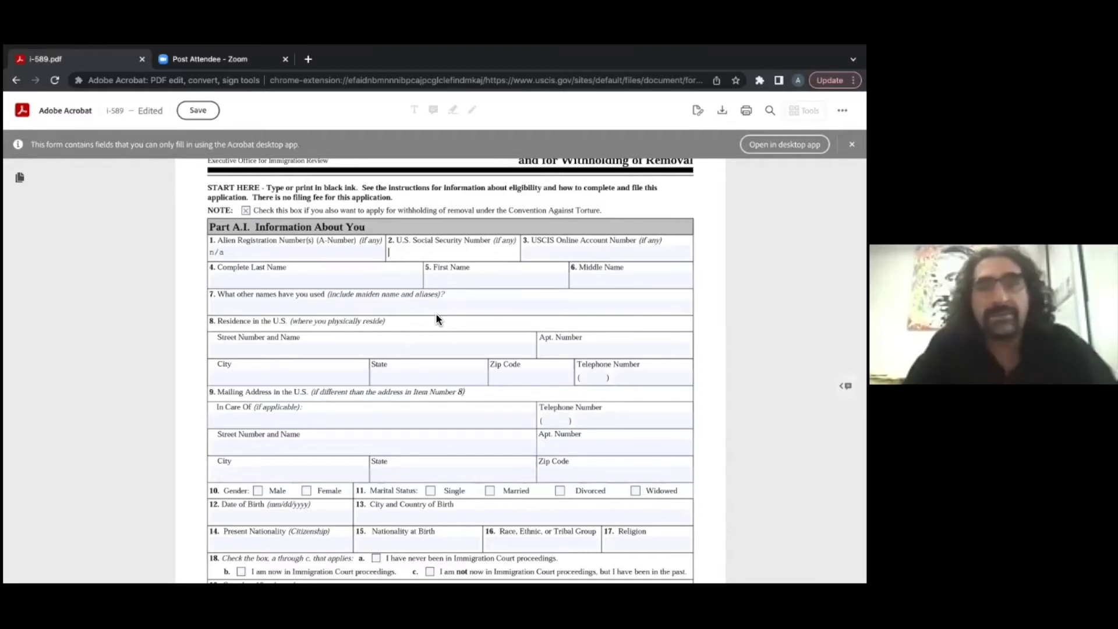
# Step: Enter 'n/a' in the Social Security Number and USCIS Online Account Number fields
pyautogui.write('n')
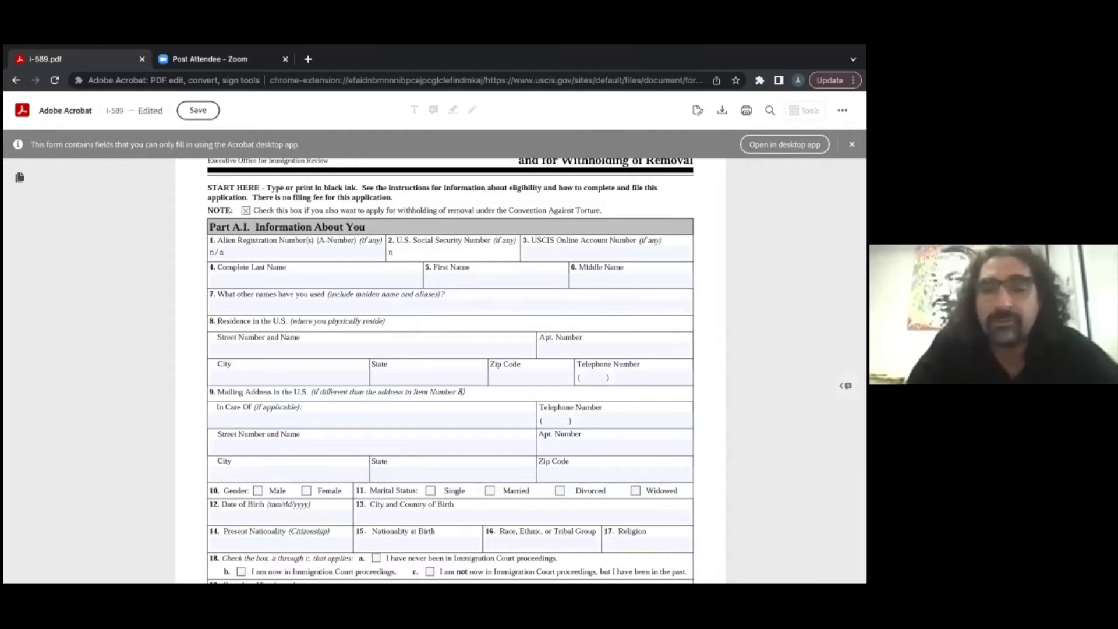
pyautogui.write('/a')
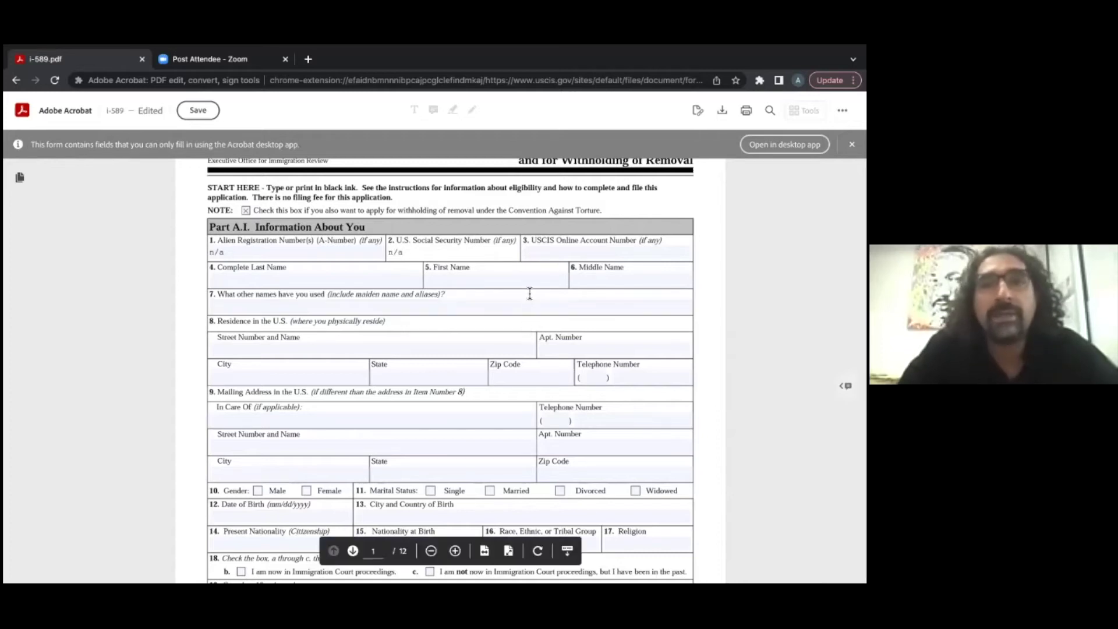
pyautogui.click(552, 254)
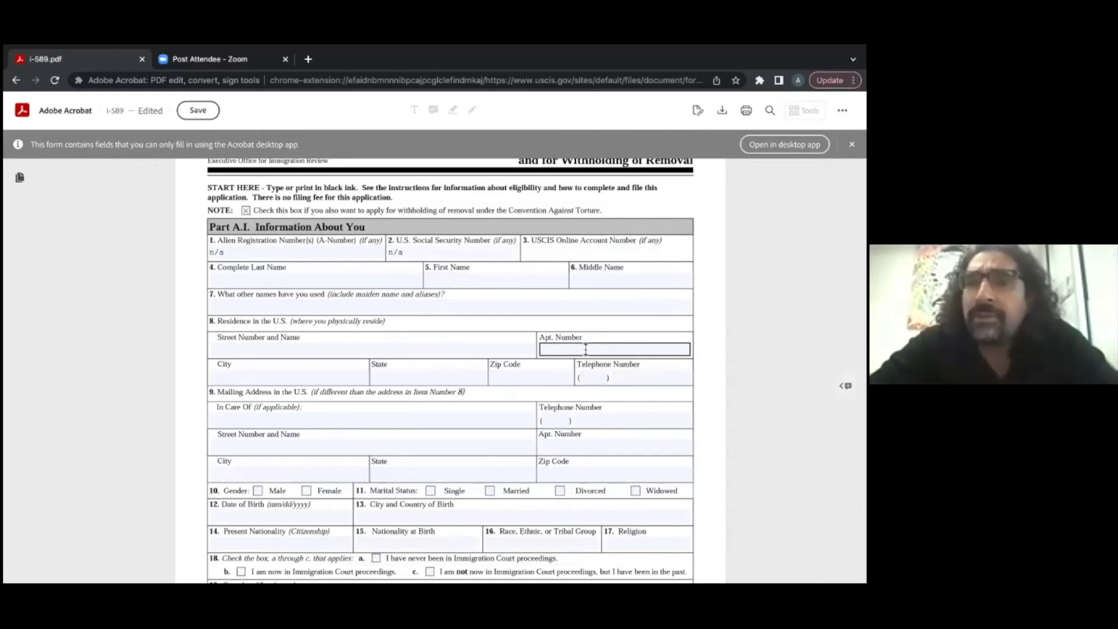
pyautogui.write('n')
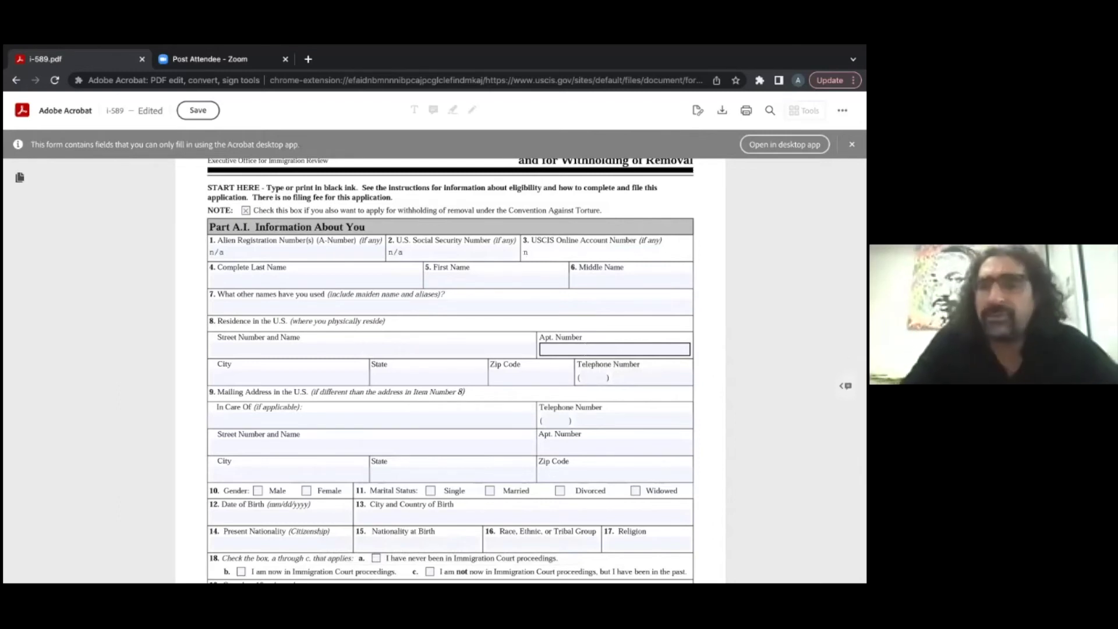
pyautogui.write('/a')
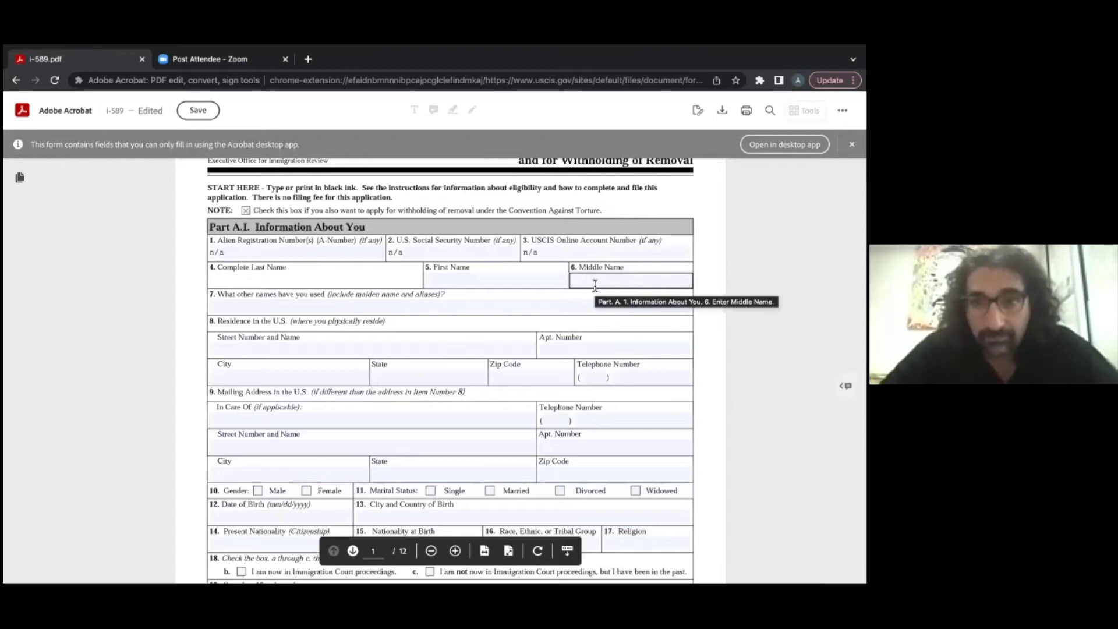
pyautogui.click(245, 300)
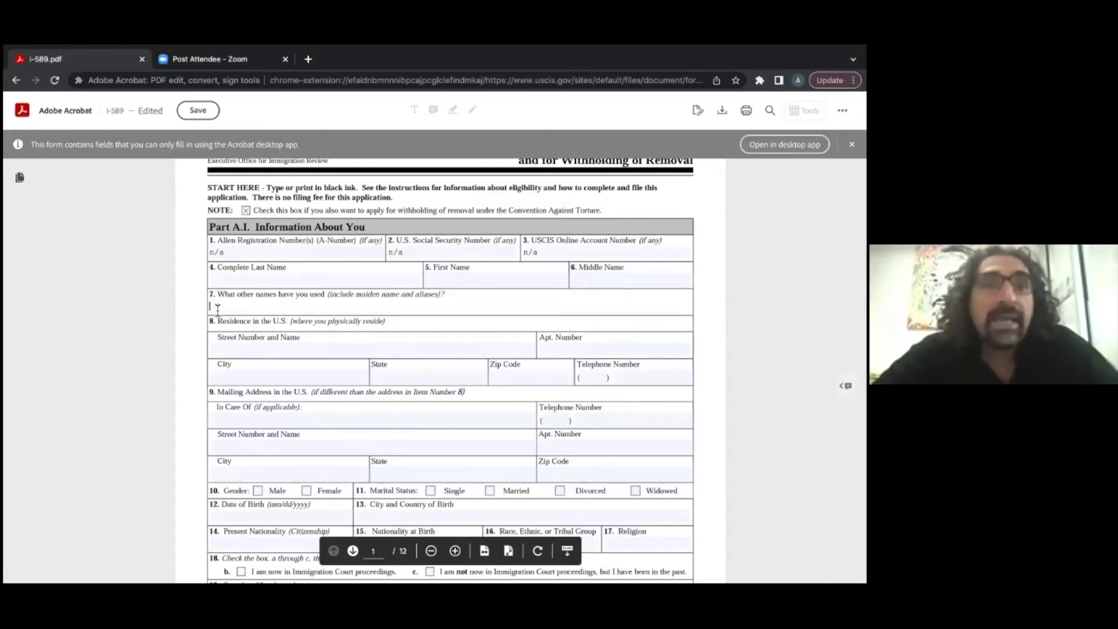
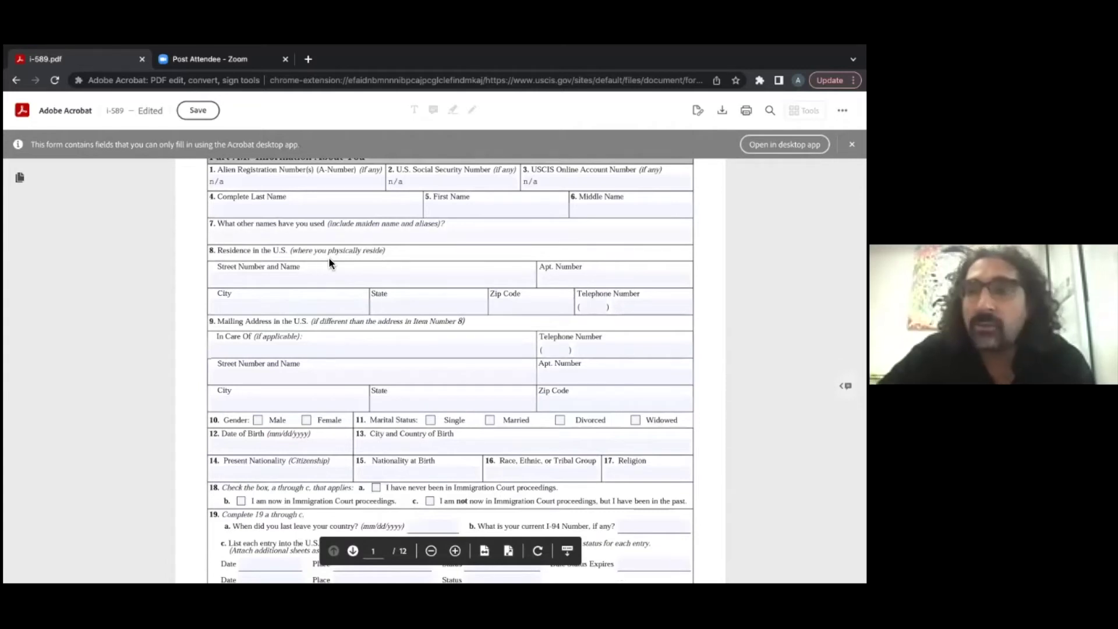
pyautogui.click(261, 280)
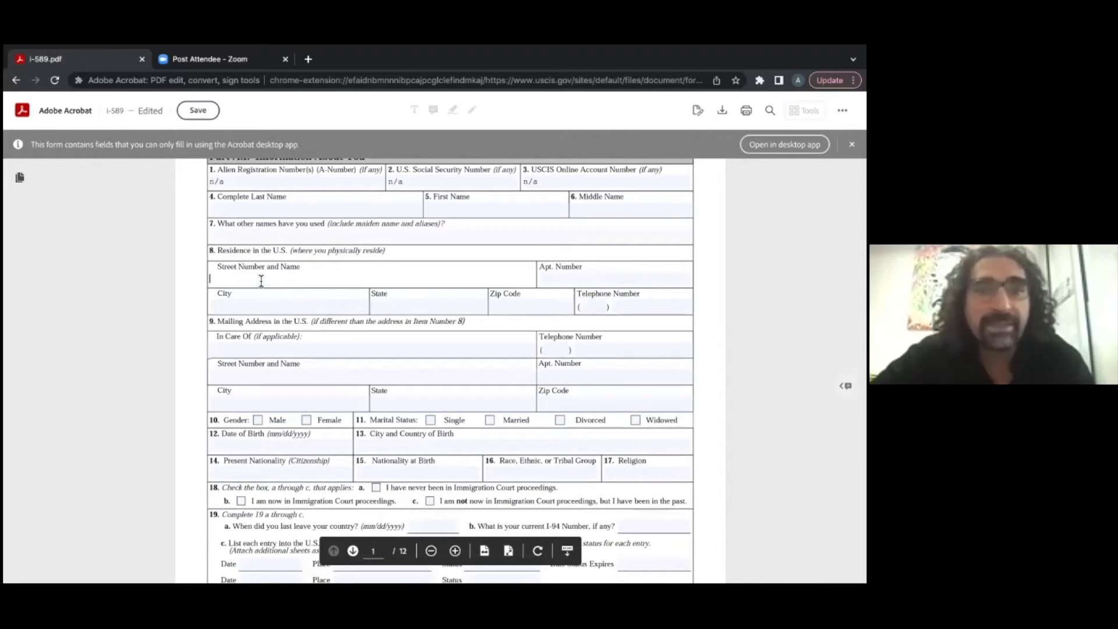
pyautogui.hotkey('shift', 'Tab')
pyautogui.press('Tab')
pyautogui.press('Tab')
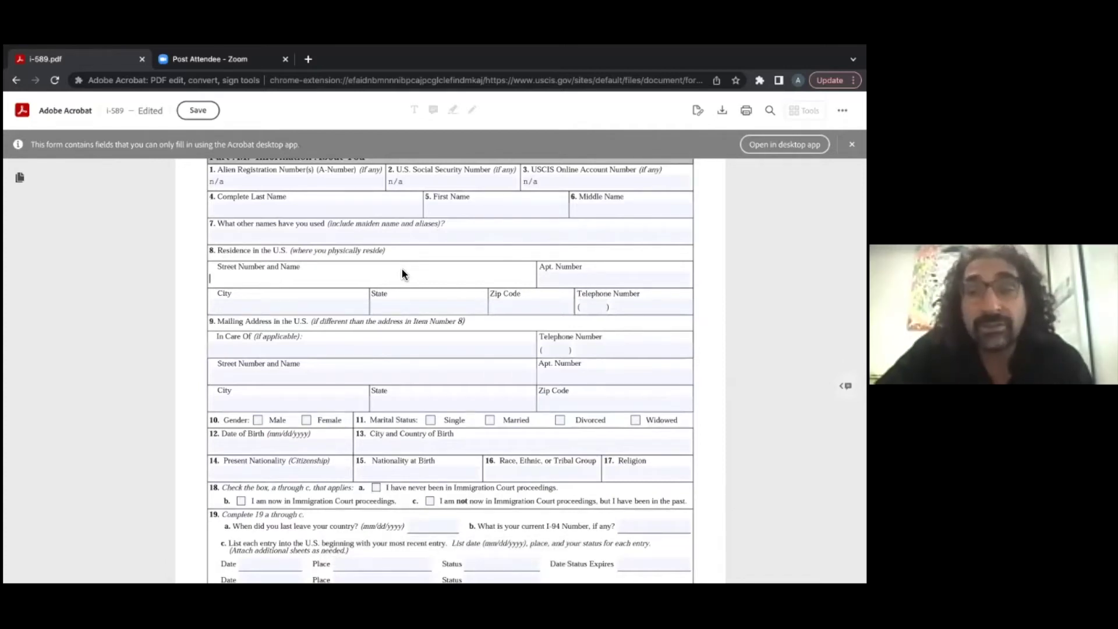
pyautogui.scroll(-1, 401, 271)
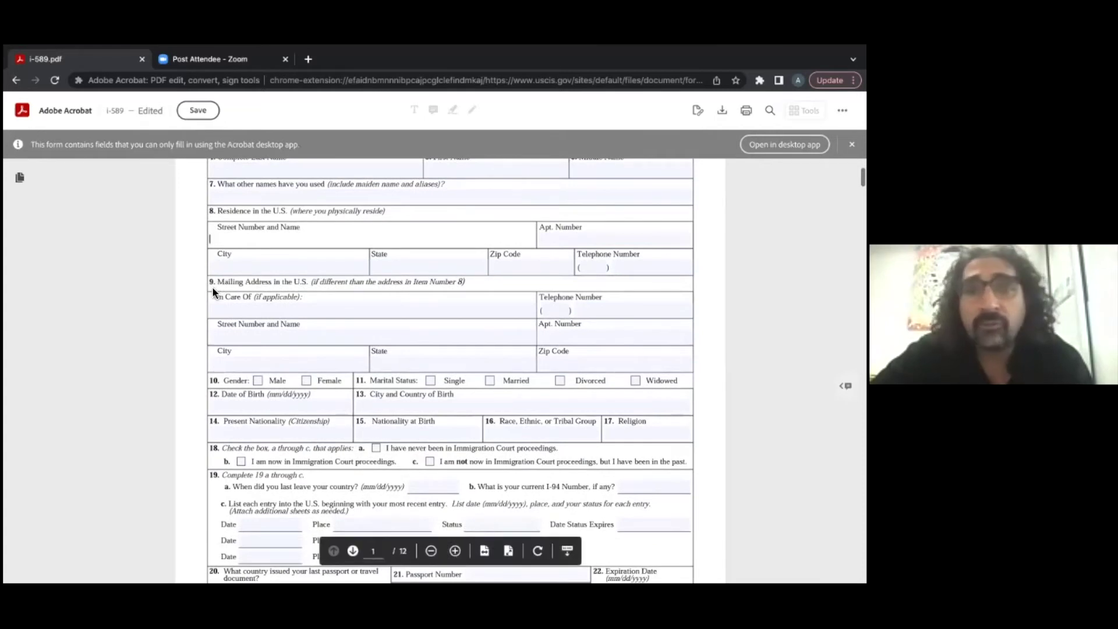
pyautogui.click(267, 314)
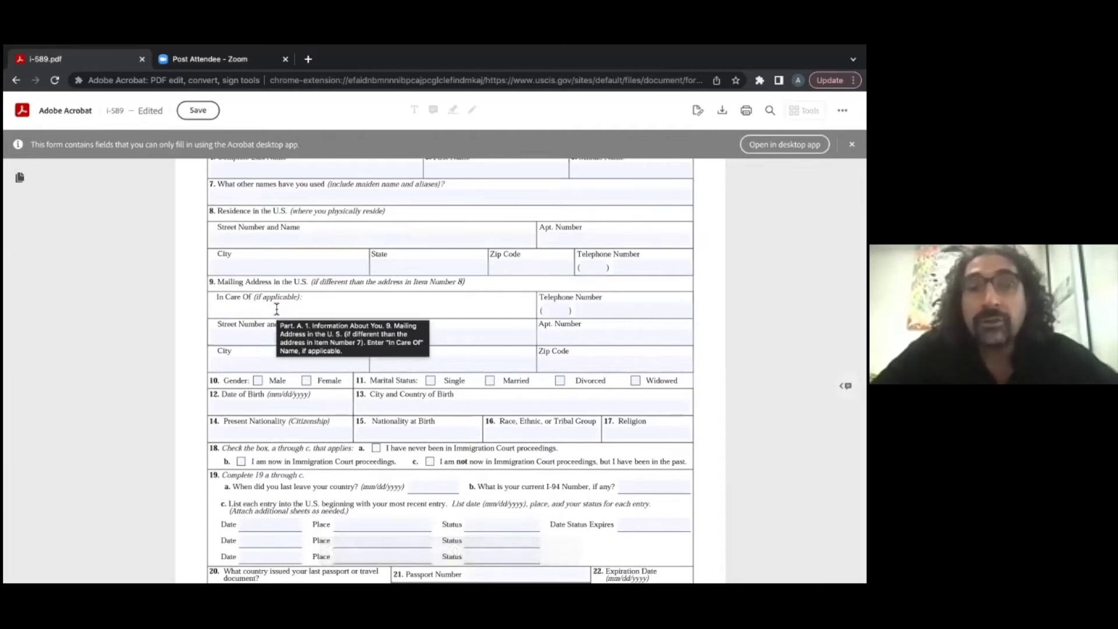
# Step: Replace 'Same As Above' with RIF in item 9's In Care Of field and enter street 100 Main Street
pyautogui.write('Same As ')
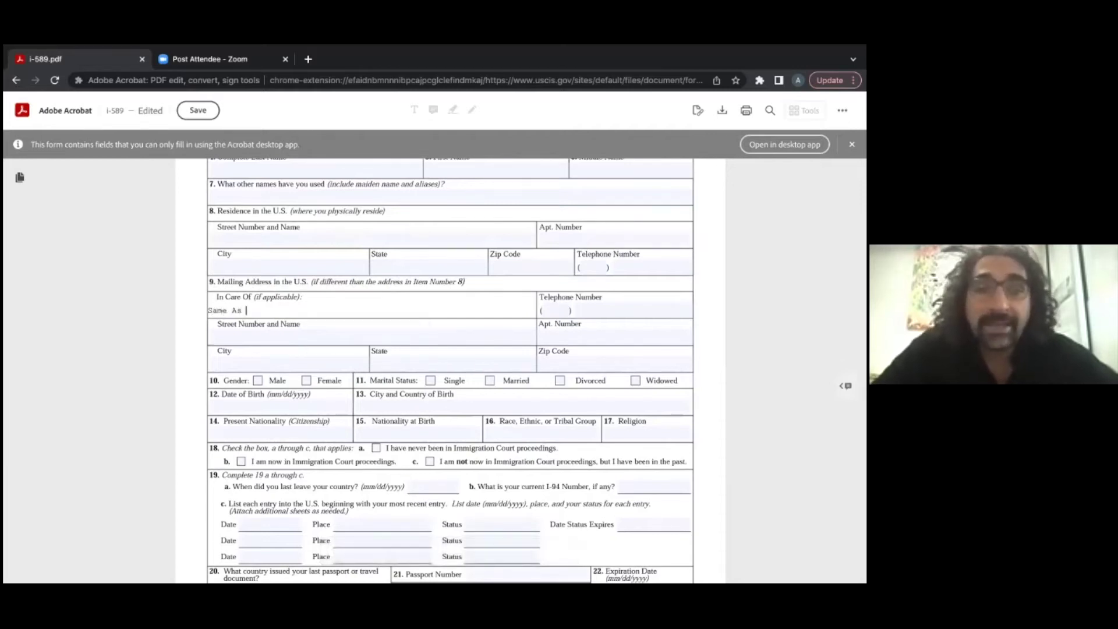
pyautogui.write('Abov')
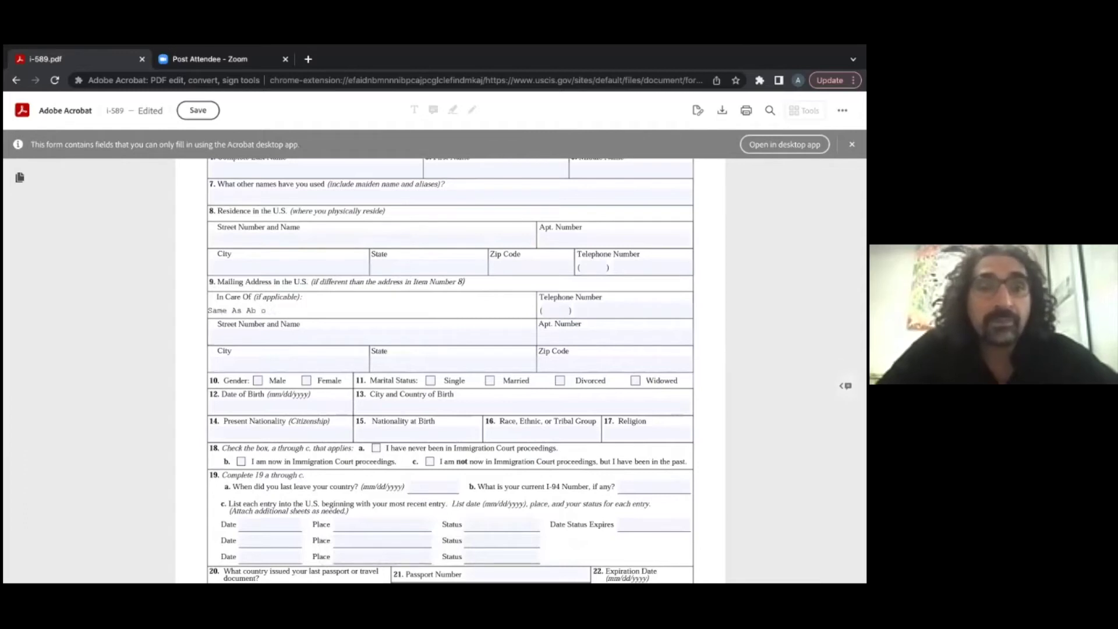
pyautogui.write('e')
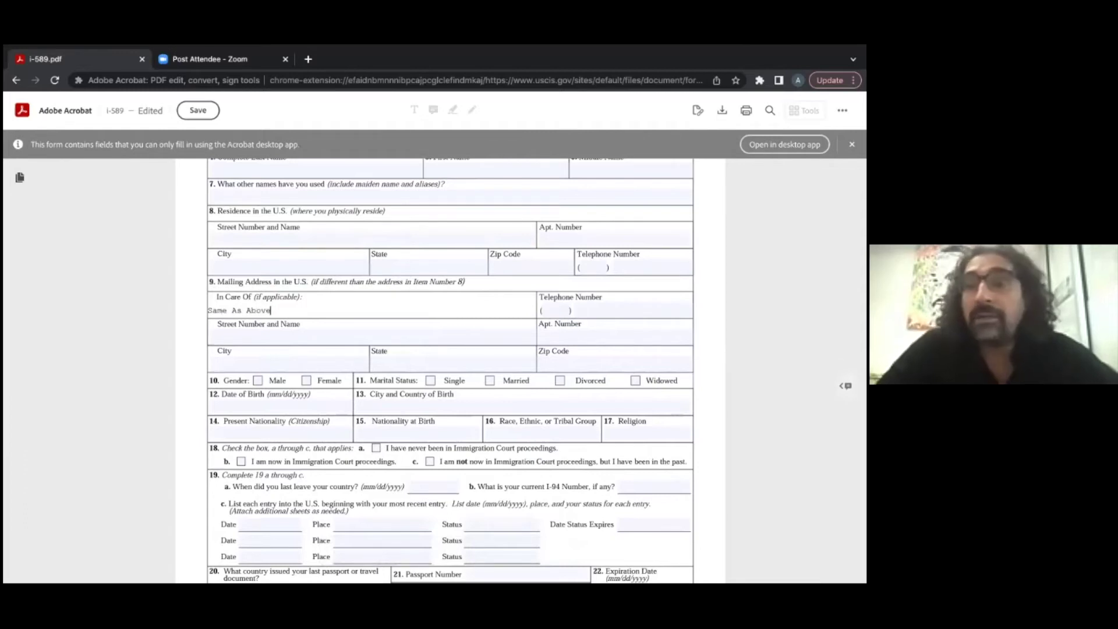
pyautogui.press('BackSpace')
pyautogui.press('BackSpace')
pyautogui.press('BackSpace')
pyautogui.press('BackSpace')
pyautogui.press('BackSpace')
pyautogui.press('BackSpace')
pyautogui.press('BackSpace')
pyautogui.press('BackSpace')
pyautogui.press('BackSpace')
pyautogui.press('BackSpace')
pyautogui.press('BackSpace')
pyautogui.press('BackSpace')
pyautogui.press('BackSpace')
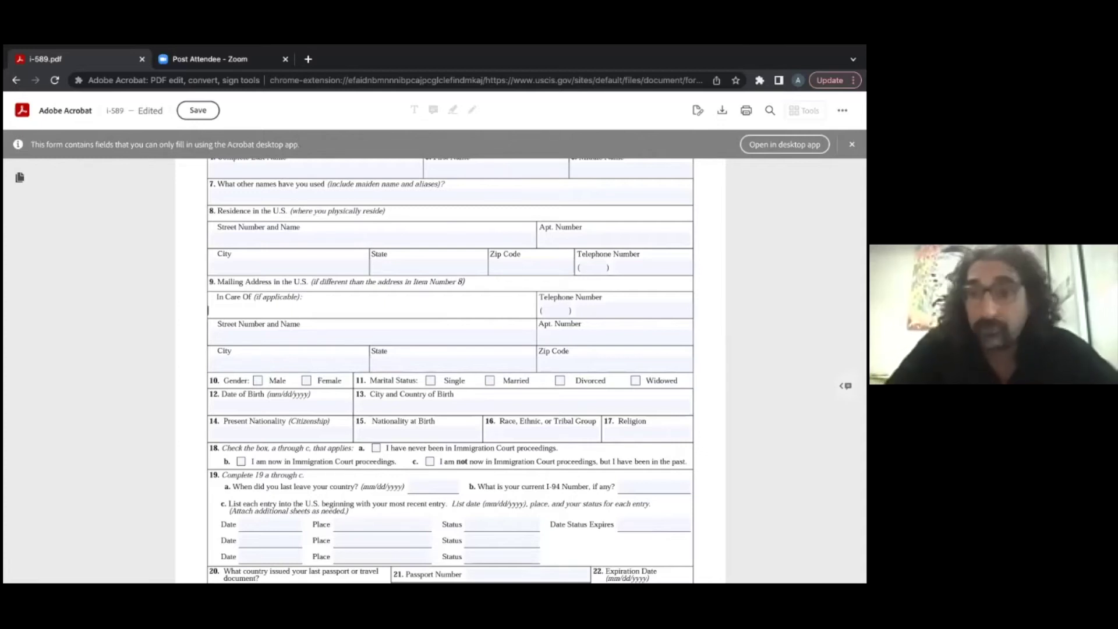
pyautogui.write('RIF')
pyautogui.click(227, 337)
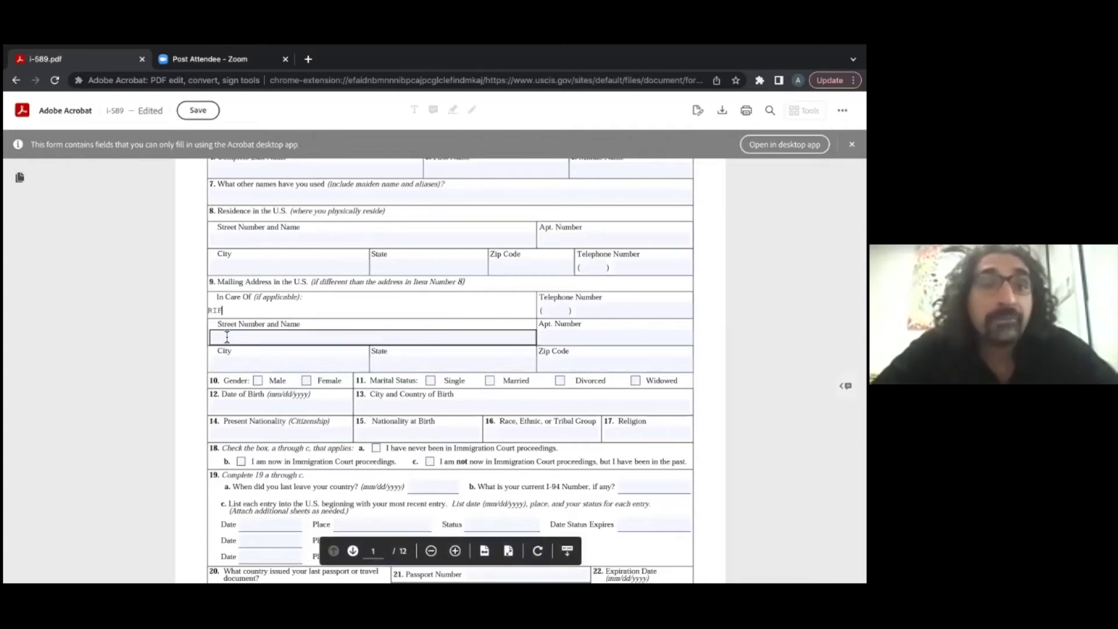
pyautogui.write('1')
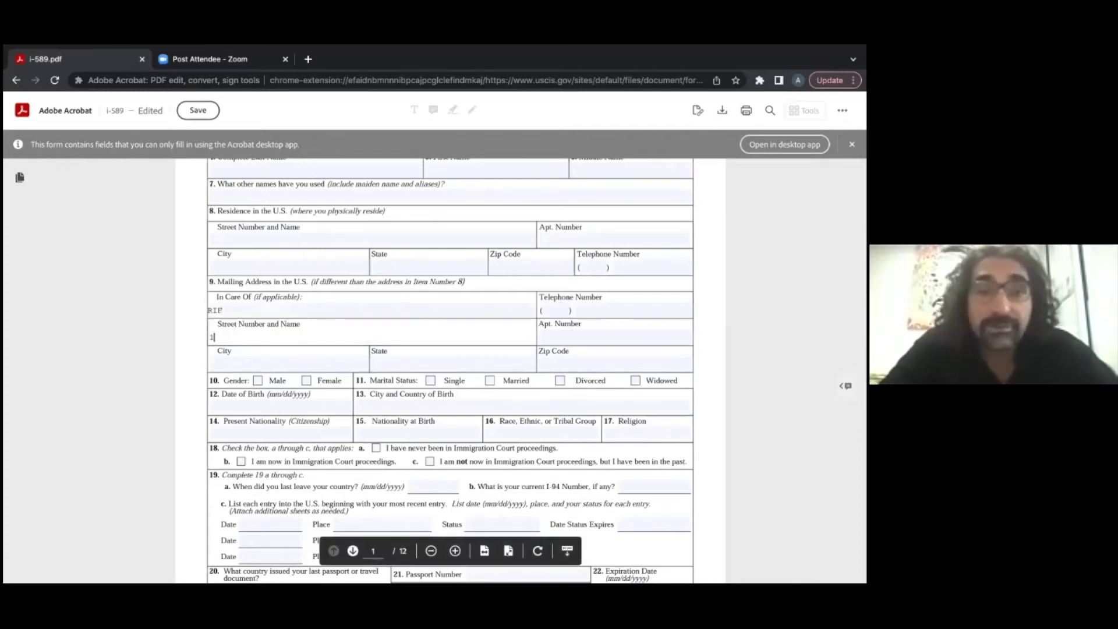
pyautogui.write('00 Main Street')
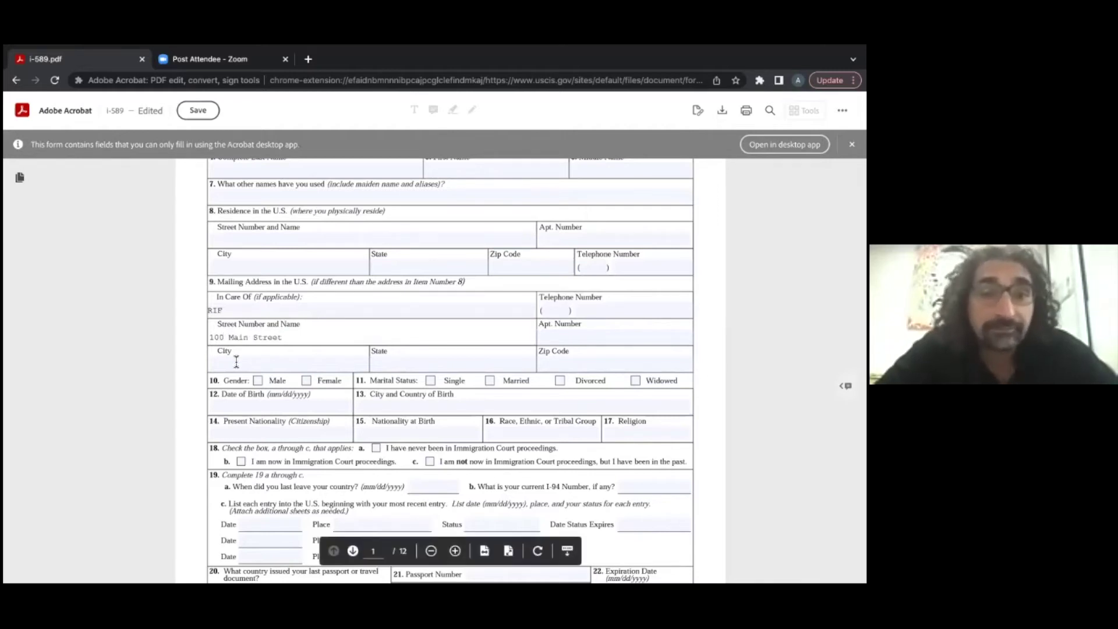
# Step: Fill item 9's mailing city New York, state NY and zip code 0000
pyautogui.click(236, 361)
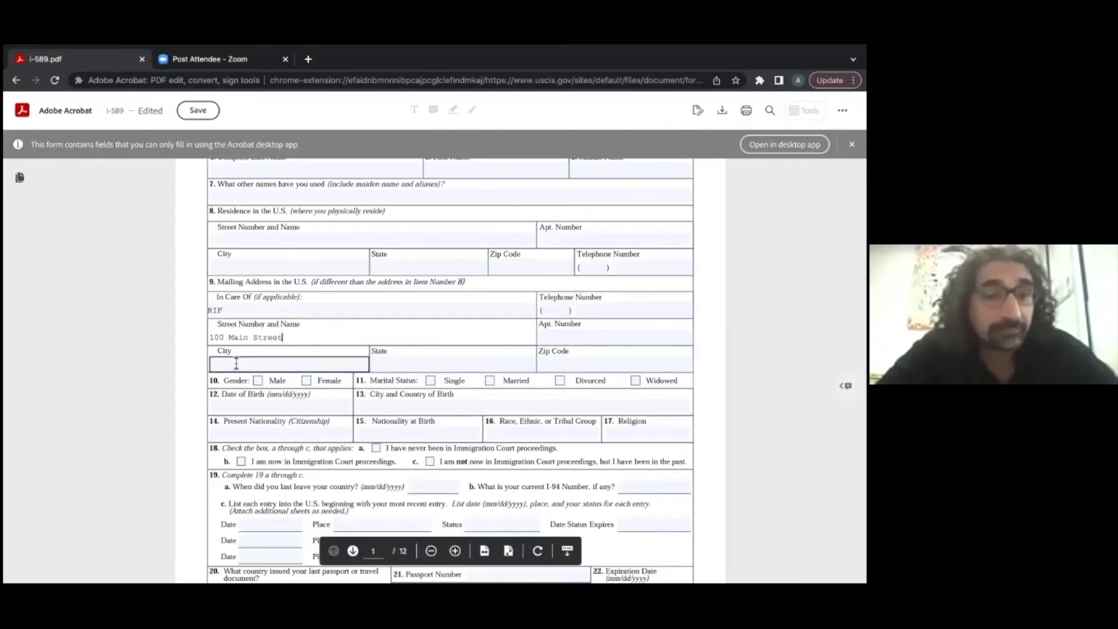
pyautogui.write('New York')
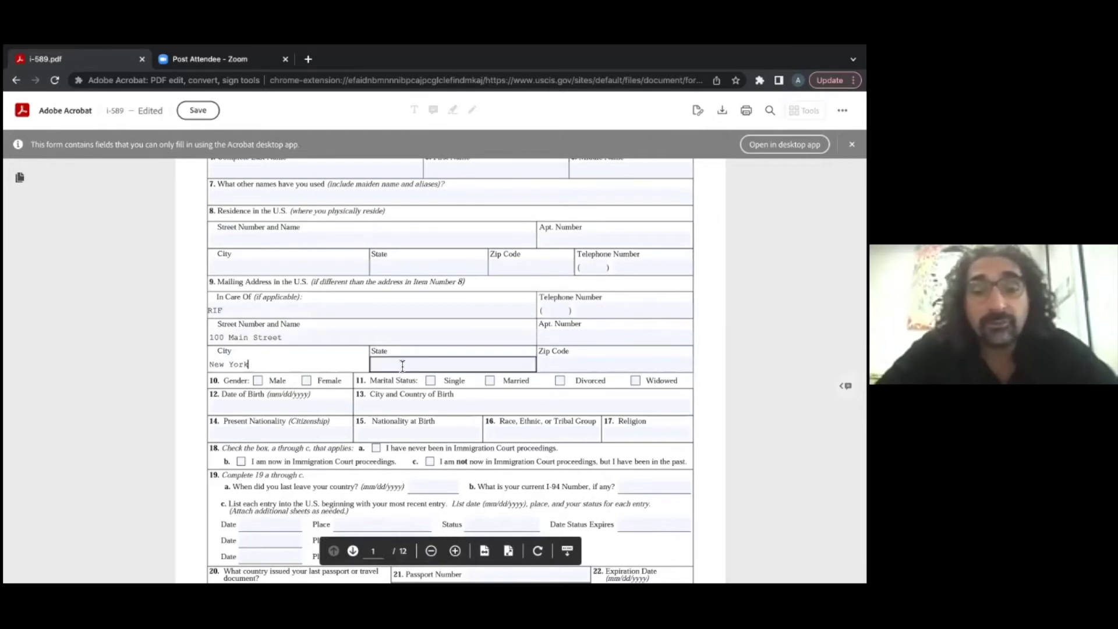
pyautogui.click(402, 366)
pyautogui.write('NY')
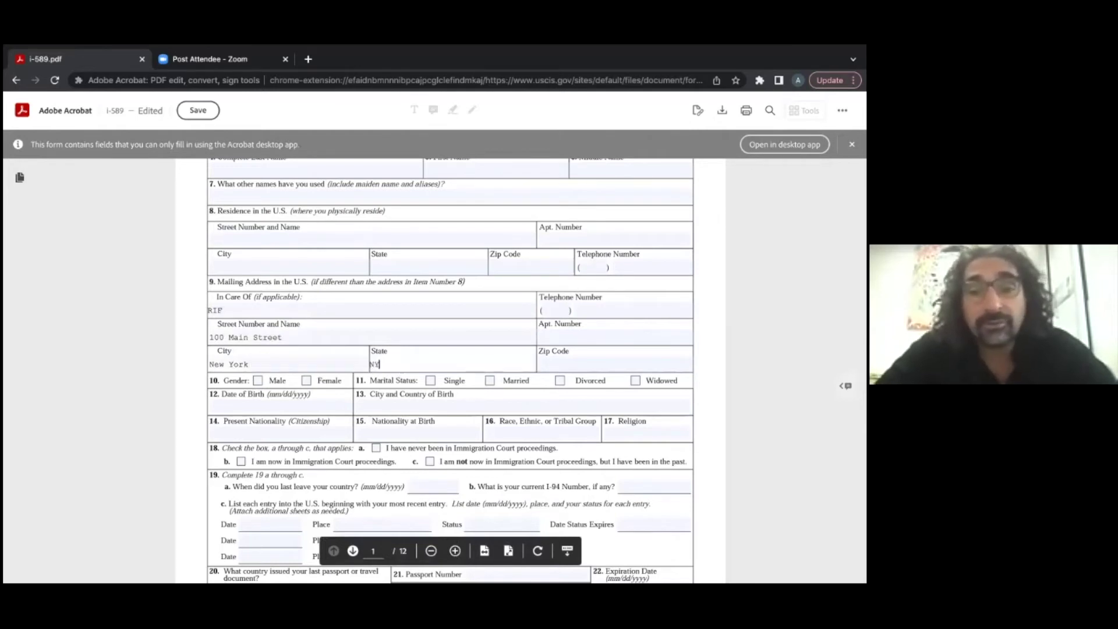
pyautogui.click(554, 365)
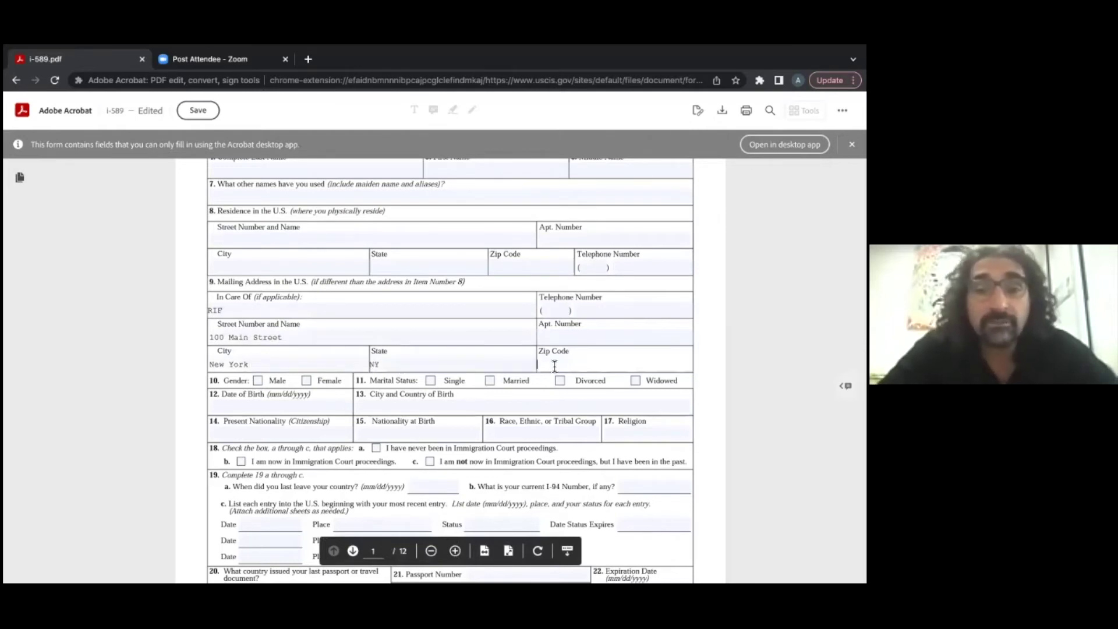
pyautogui.write('00000')
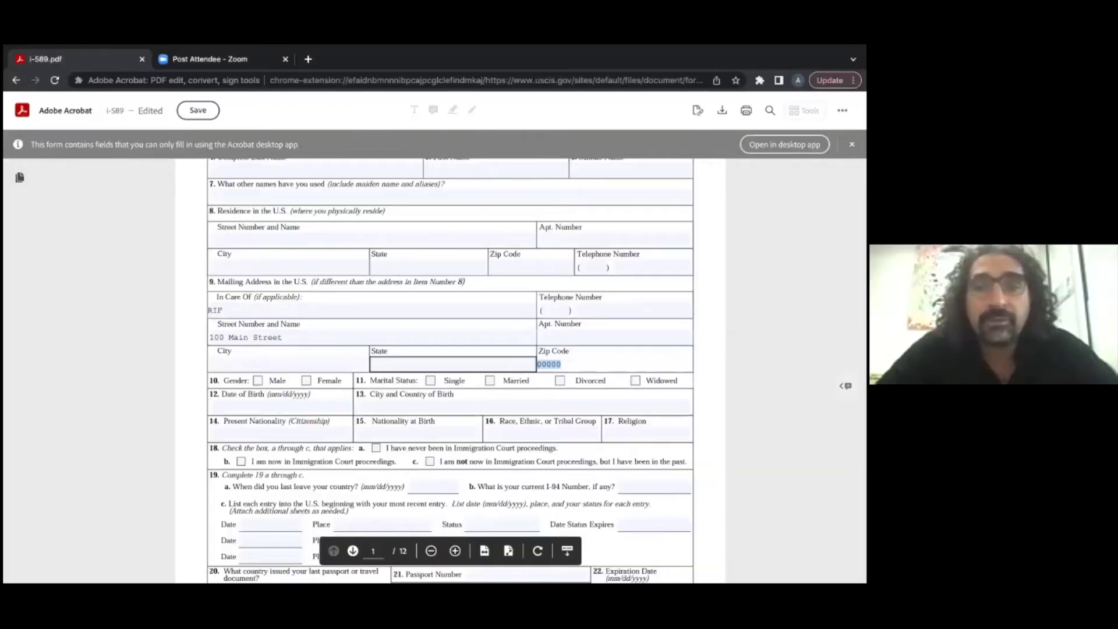
pyautogui.click(329, 333)
# Step: Erase the item 9 mailing street address and the In Care Of entry
pyautogui.press('BackSpace')
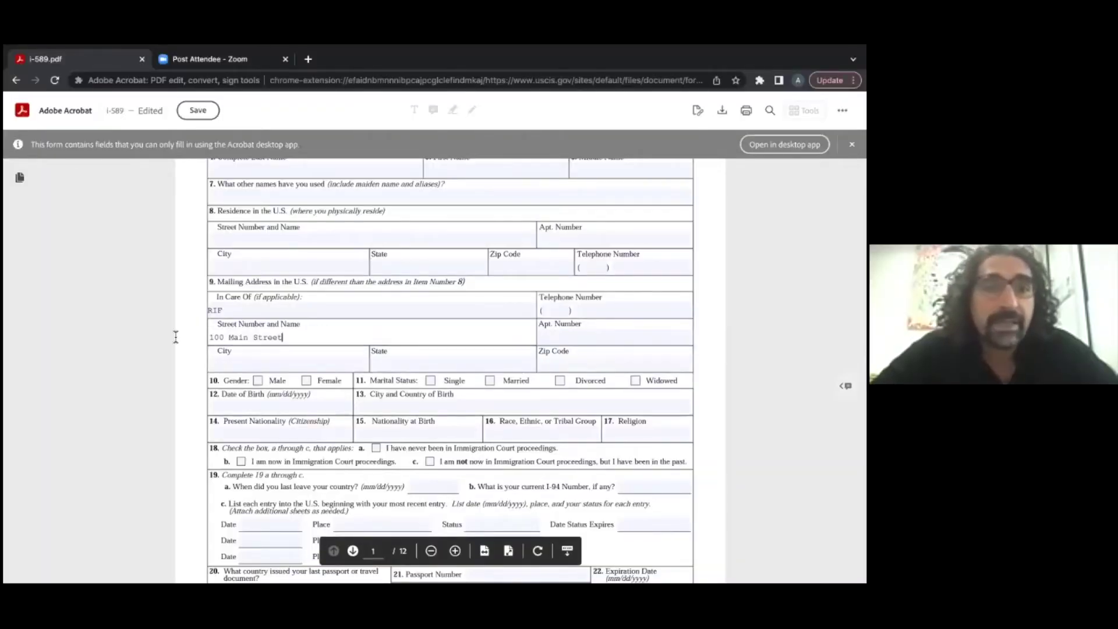
pyautogui.press('BackSpace')
pyautogui.press('BackSpace')
pyautogui.press('BackSpace')
pyautogui.press('BackSpace')
pyautogui.press('BackSpace')
pyautogui.press('BackSpace')
pyautogui.press('BackSpace')
pyautogui.press('BackSpace')
pyautogui.press('BackSpace')
pyautogui.press('BackSpace')
pyautogui.press('BackSpace')
pyautogui.press('BackSpace')
pyautogui.press('BackSpace')
pyautogui.press('BackSpace')
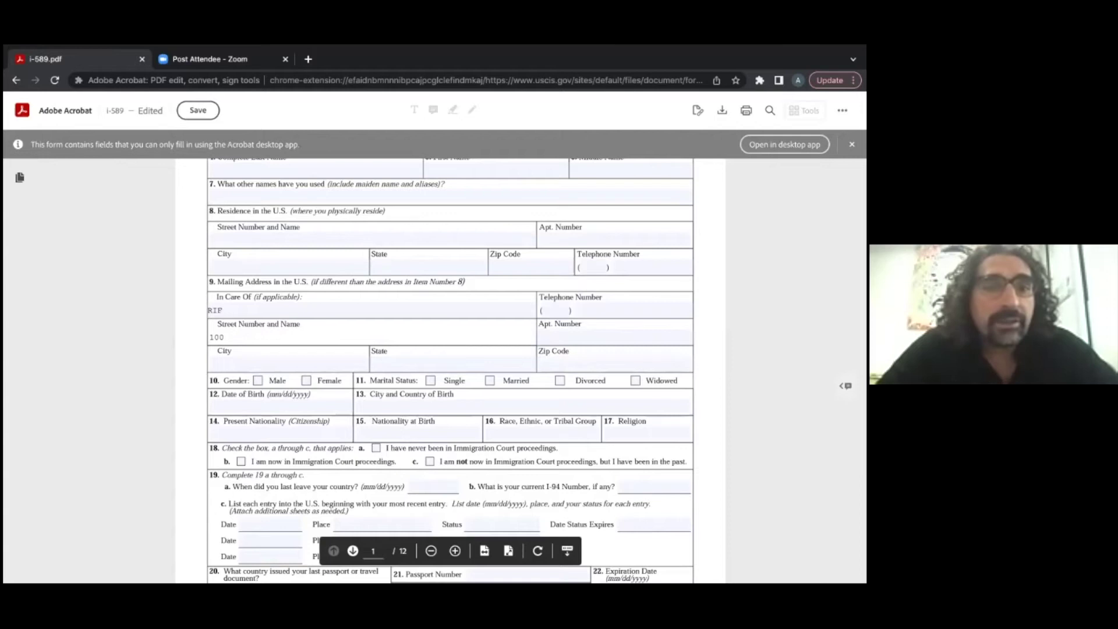
pyautogui.hotkey('shift', 'Tab')
pyautogui.press('BackSpace')
pyautogui.press('BackSpace')
pyautogui.press('BackSpace')
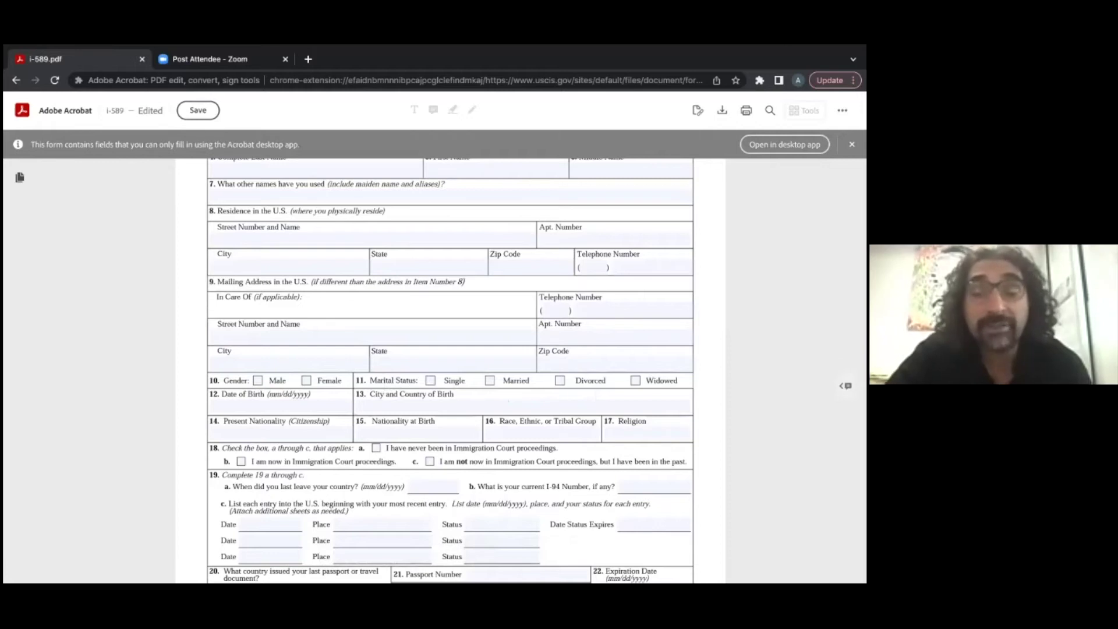
pyautogui.click(489, 380)
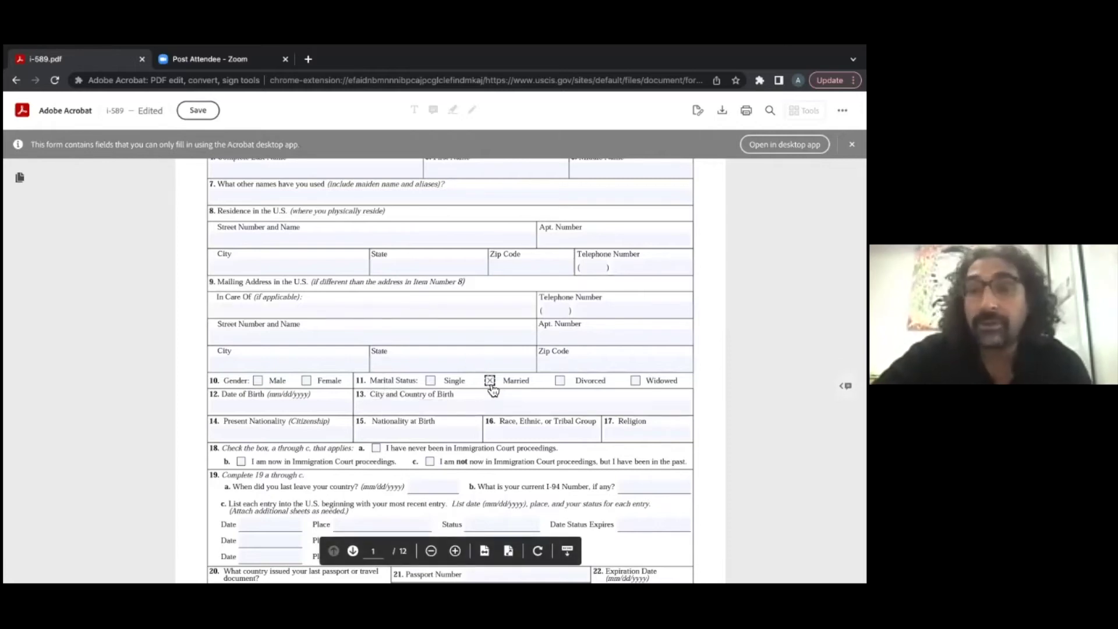
pyautogui.click(490, 382)
pyautogui.click(560, 385)
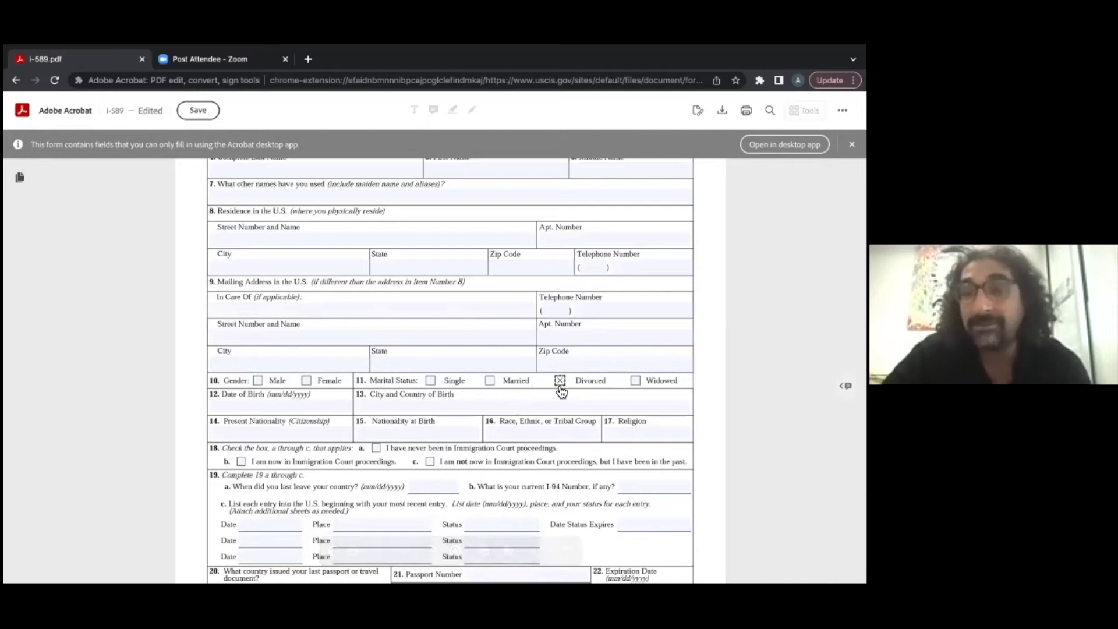
pyautogui.click(560, 386)
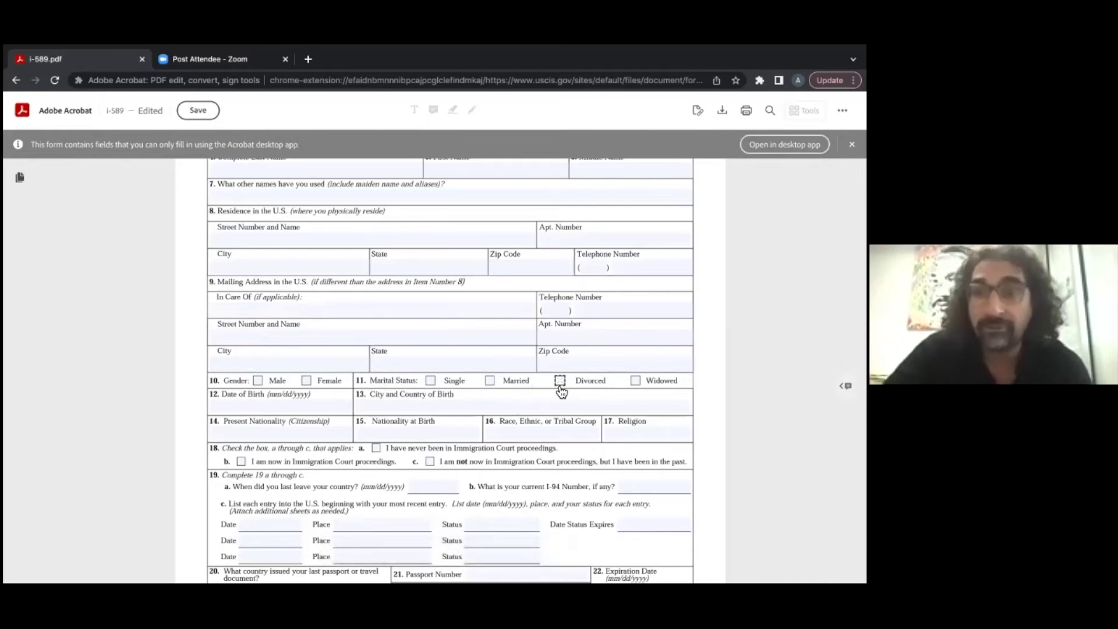
pyautogui.click(490, 390)
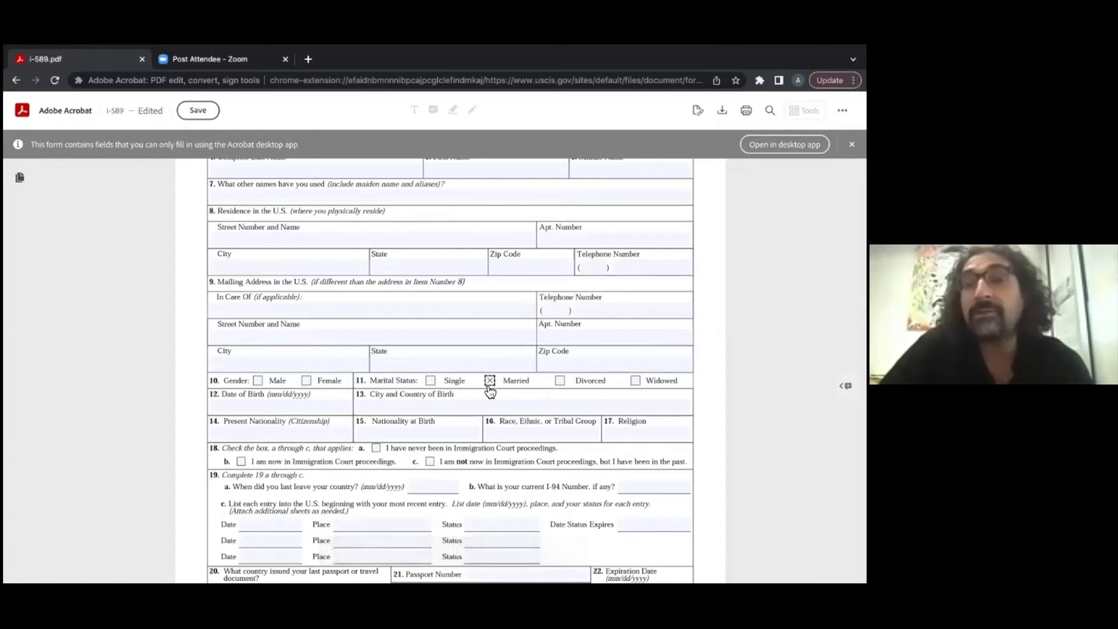
pyautogui.click(431, 382)
pyautogui.click(447, 381)
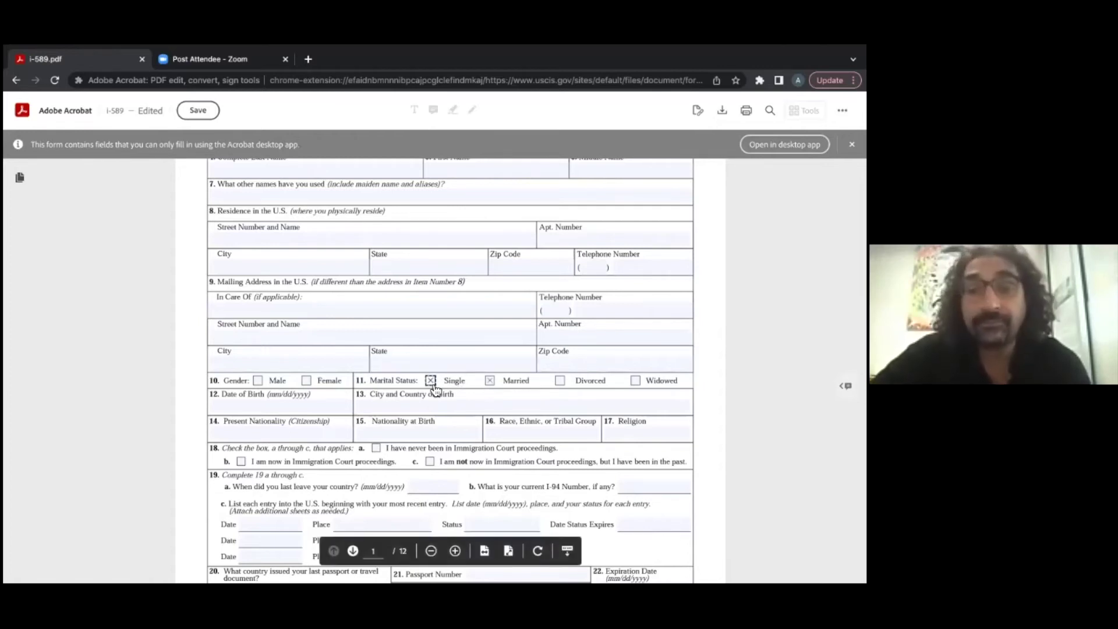
pyautogui.click(492, 382)
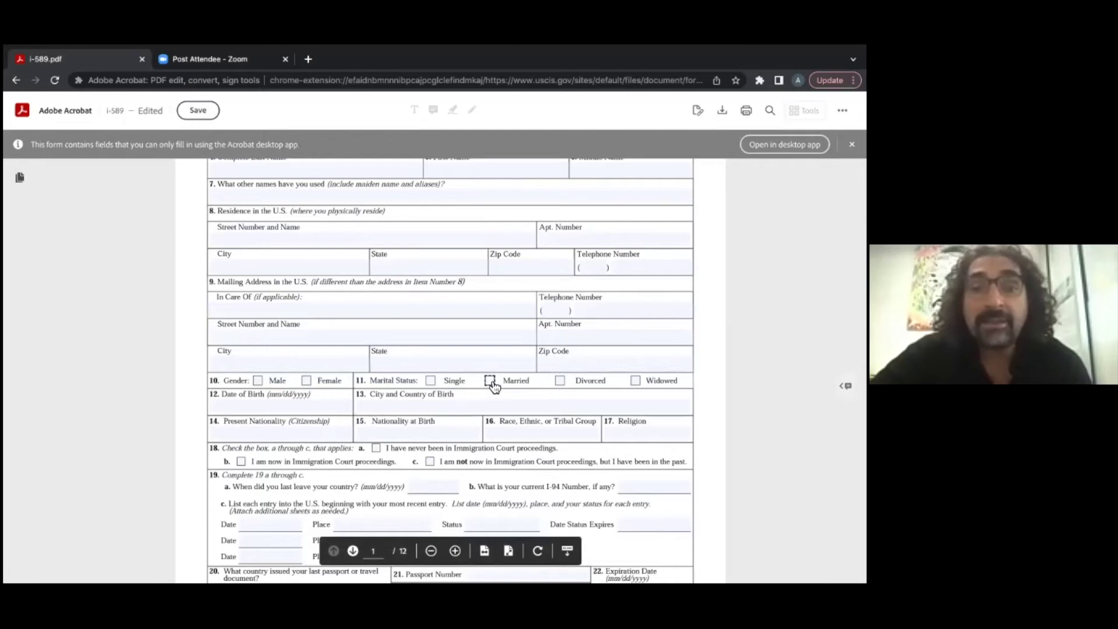
pyautogui.click(637, 382)
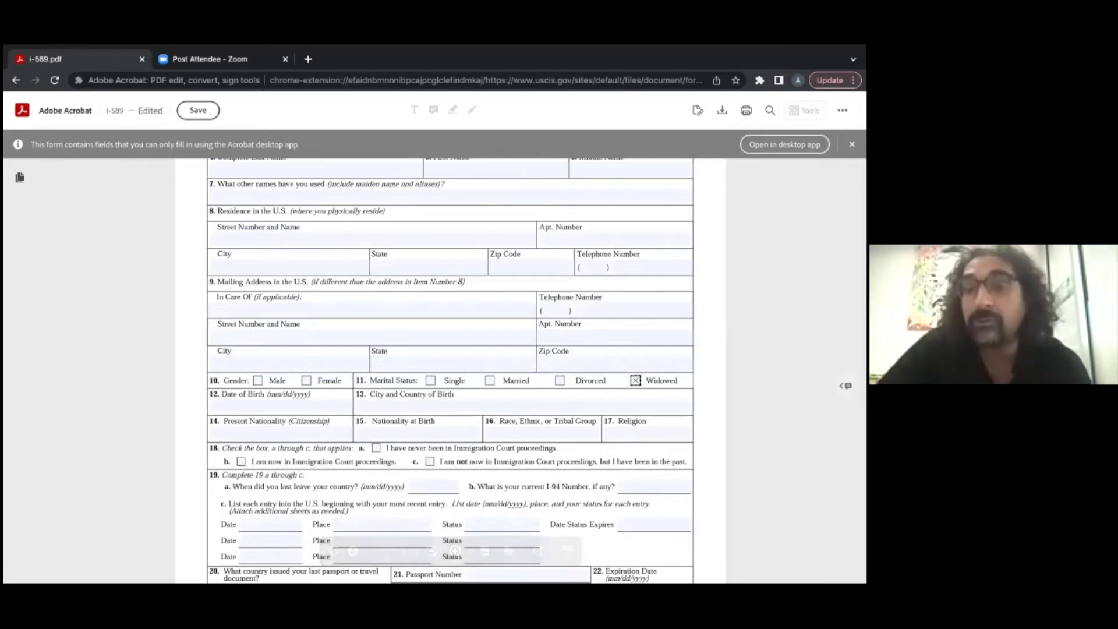
pyautogui.click(636, 384)
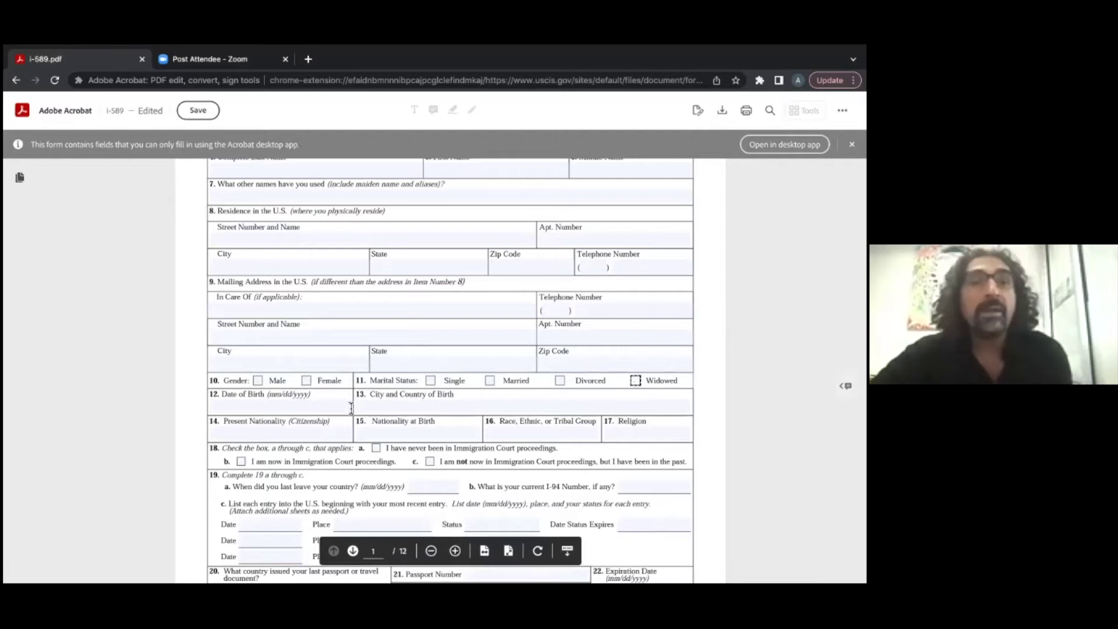
pyautogui.scroll(-1, 268, 413)
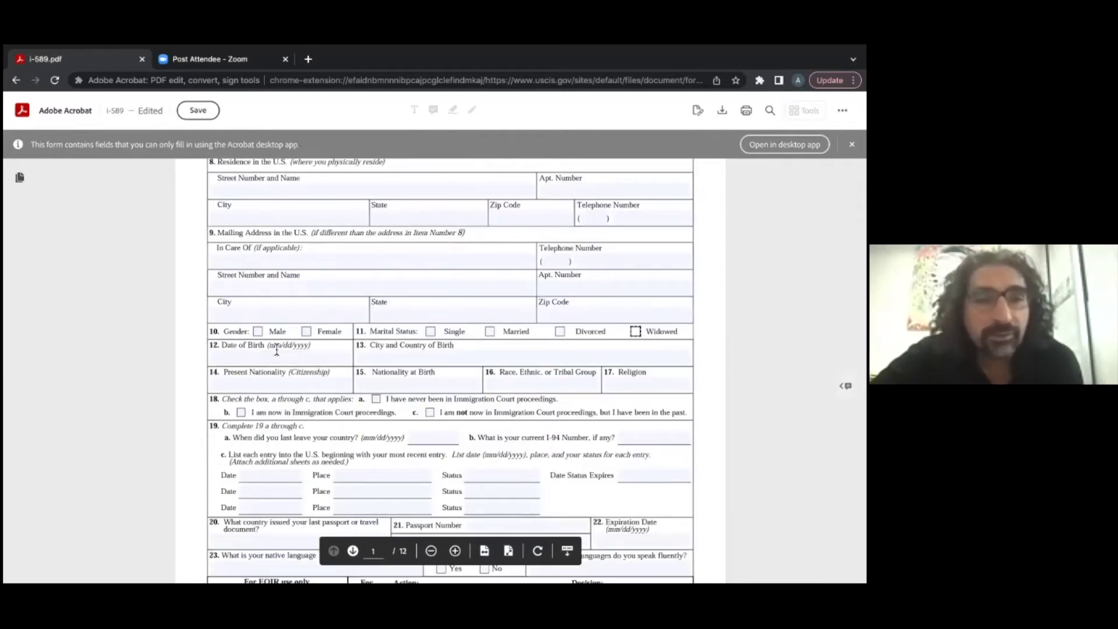
# Step: Enter 10/05/1970 as the item 12 date of birth, fixing the mistyped year 2022
pyautogui.click(245, 361)
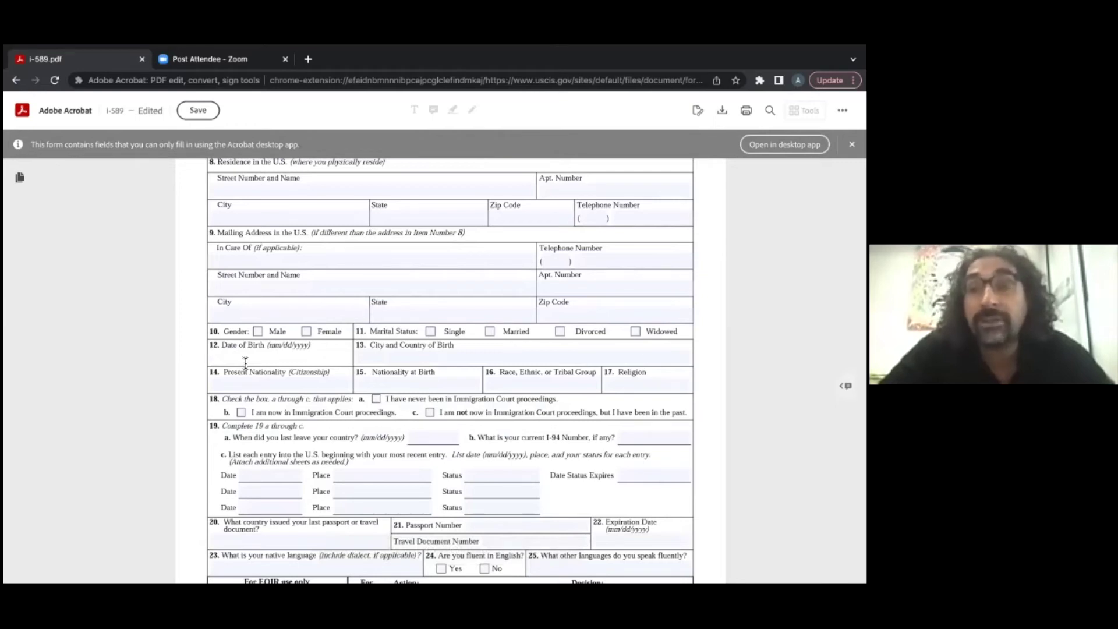
pyautogui.write('10/')
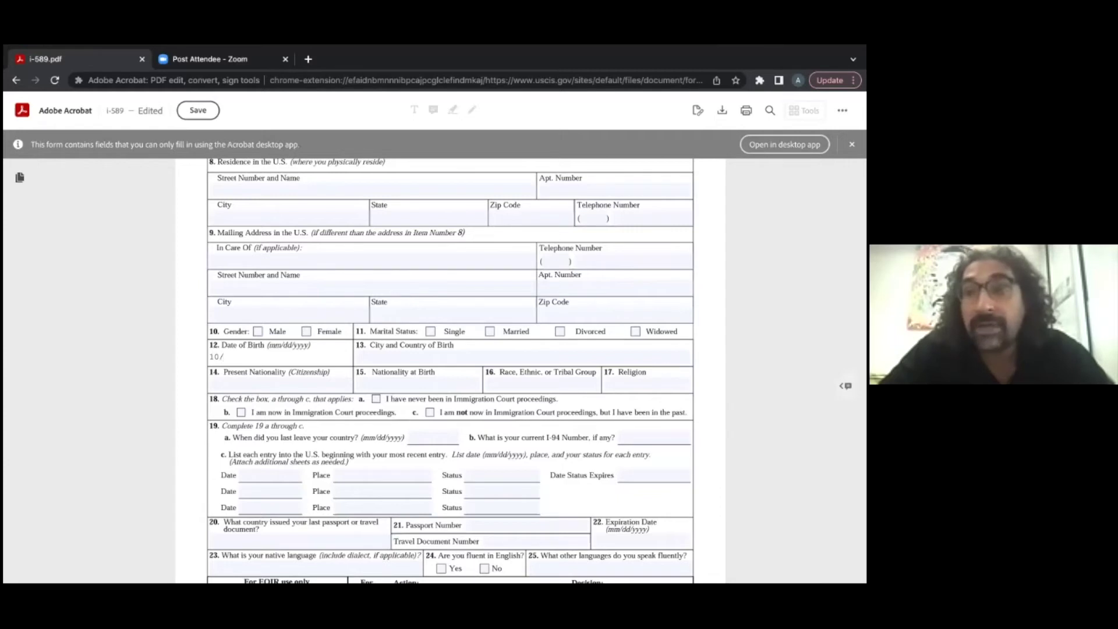
pyautogui.write('05')
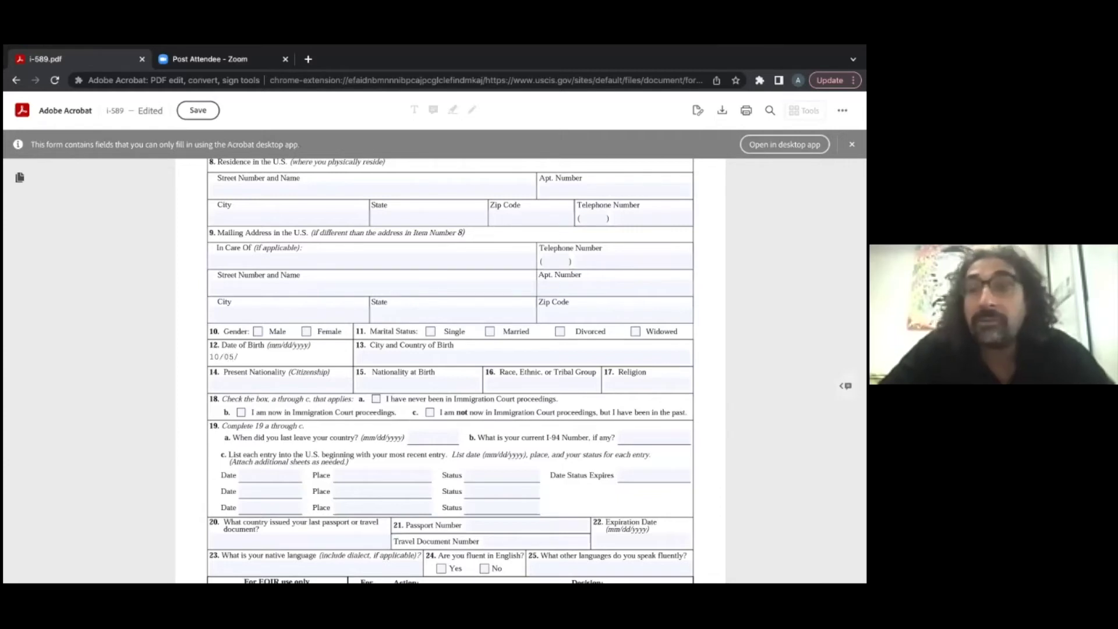
pyautogui.write('/2022')
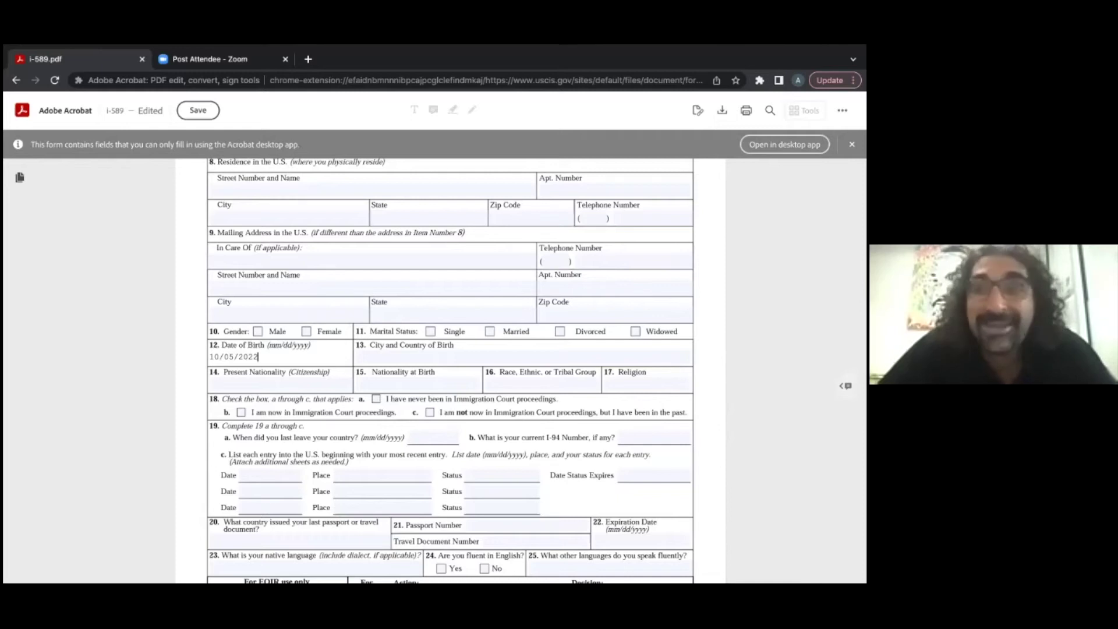
pyautogui.press('BackSpace')
pyautogui.press('BackSpace')
pyautogui.press('BackSpace')
pyautogui.press('BackSpace')
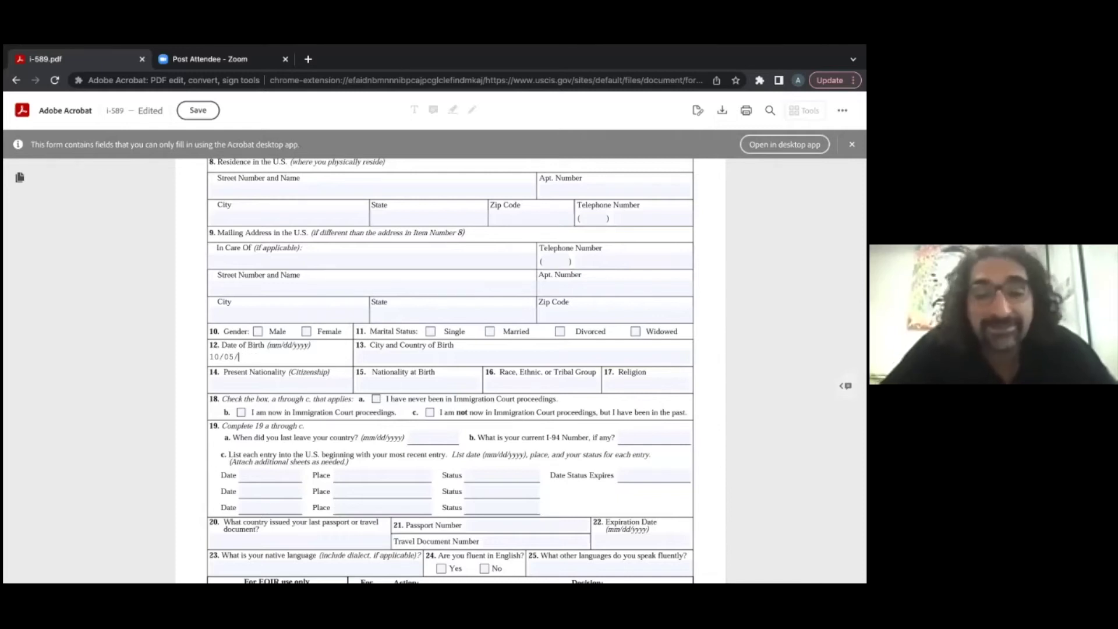
pyautogui.write('1970')
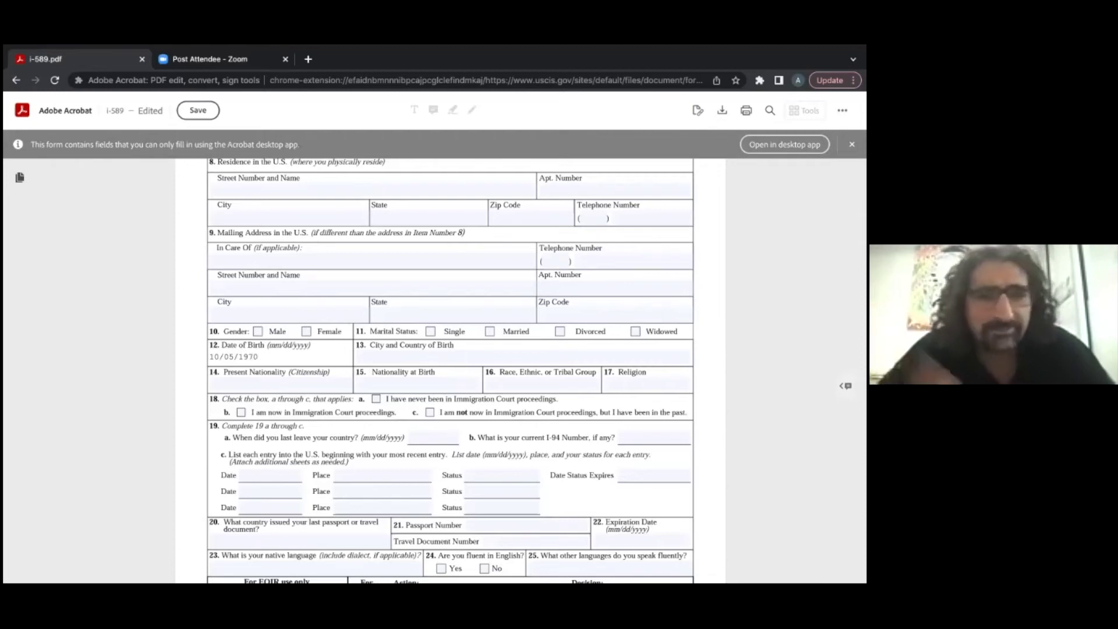
pyautogui.click(400, 362)
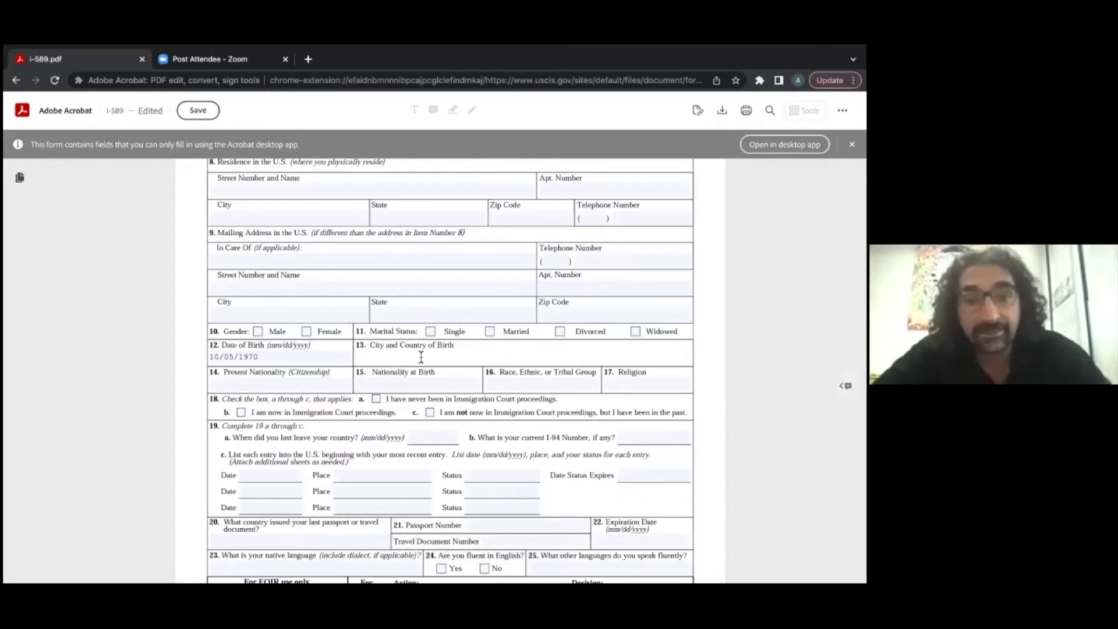
# Step: Enter Paris, France as the birthplace and France as the present nationality
pyautogui.click(281, 384)
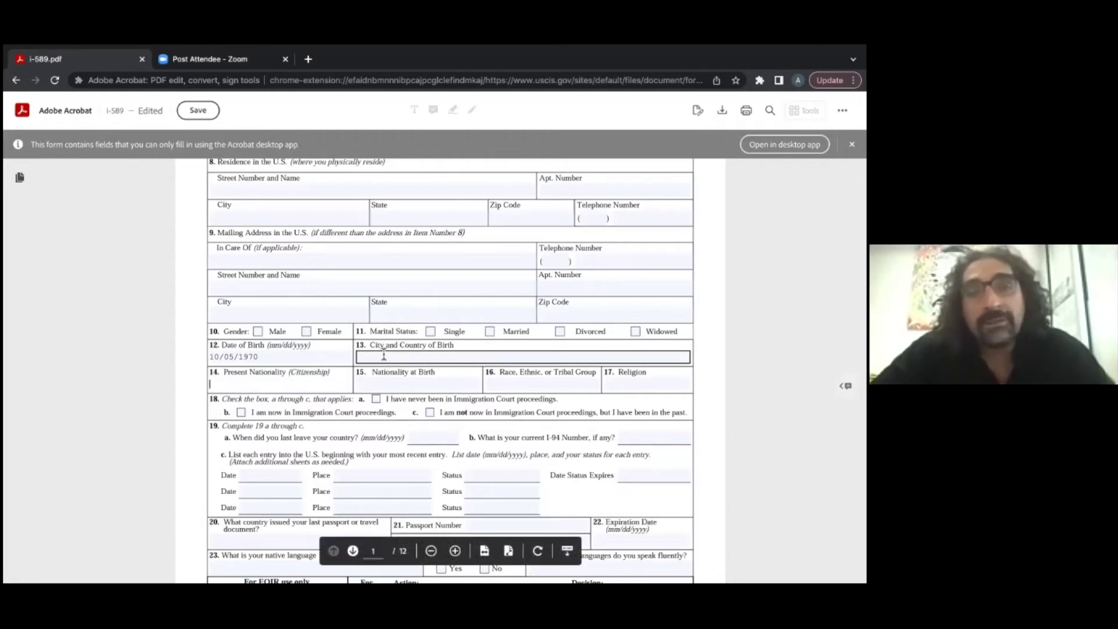
pyautogui.write('Paris, France')
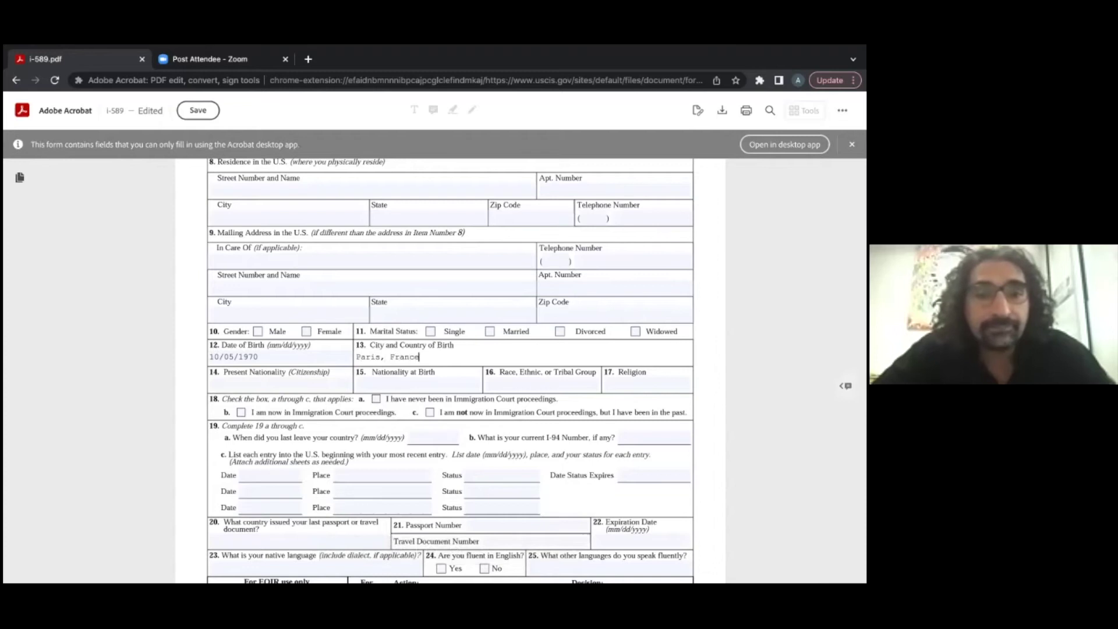
pyautogui.click(295, 381)
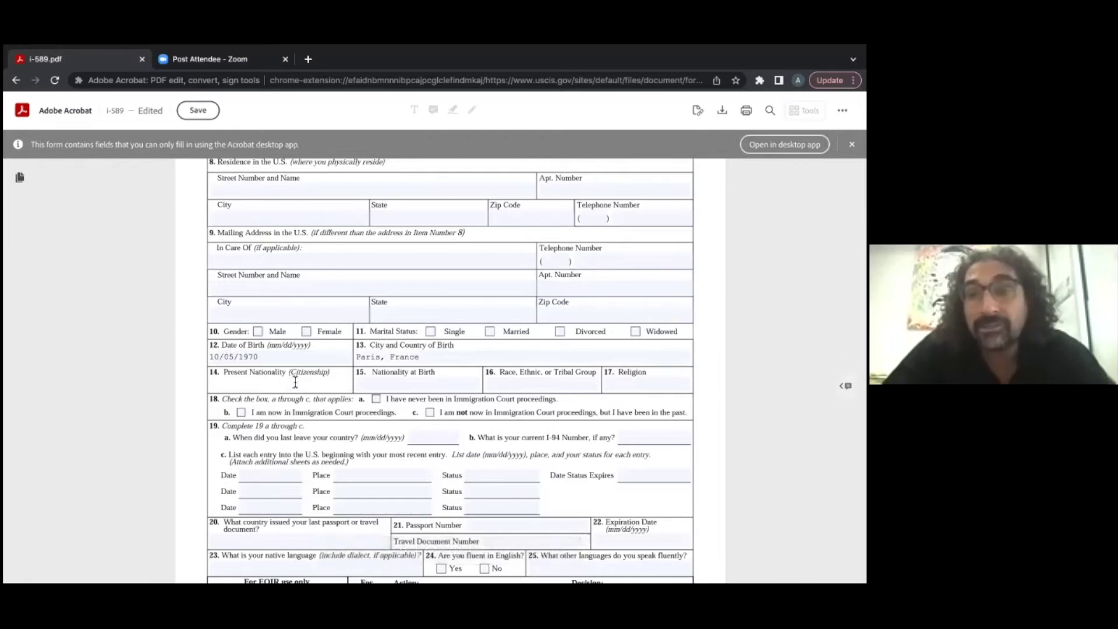
pyautogui.write('France')
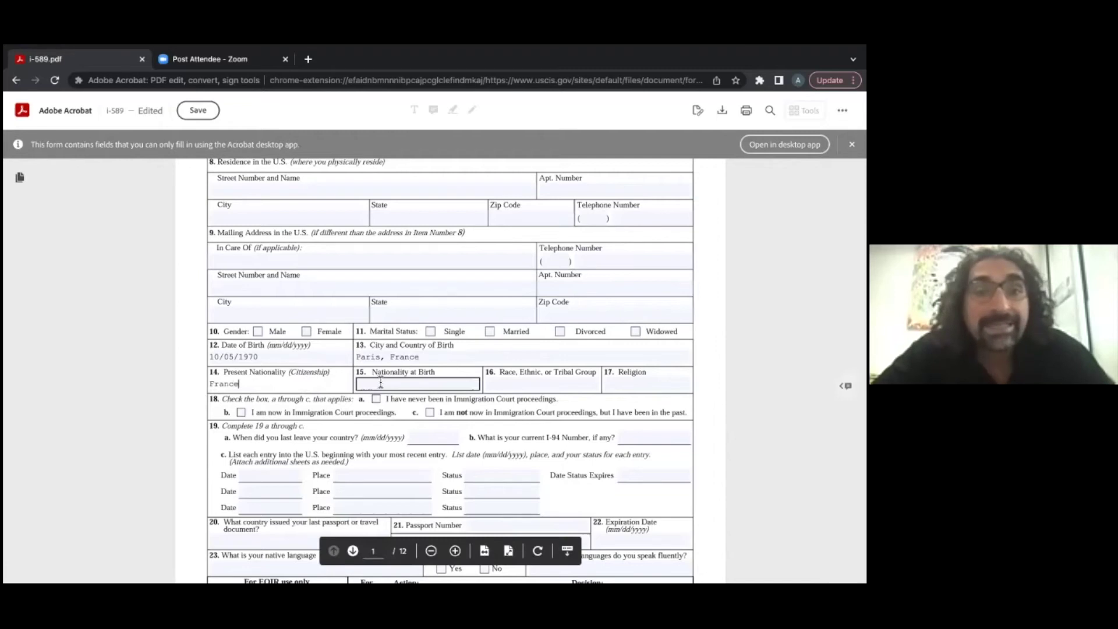
# Step: Set nationality at birth to France, replacing the misspelled 'Morococo'
pyautogui.click(381, 383)
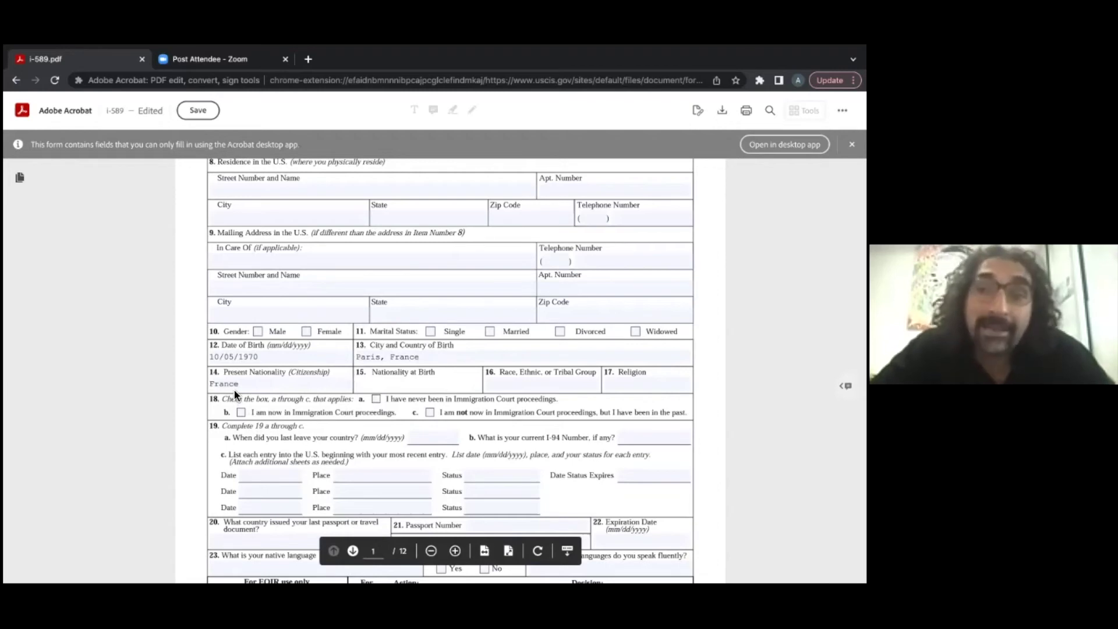
pyautogui.click(380, 387)
pyautogui.write('Morococo')
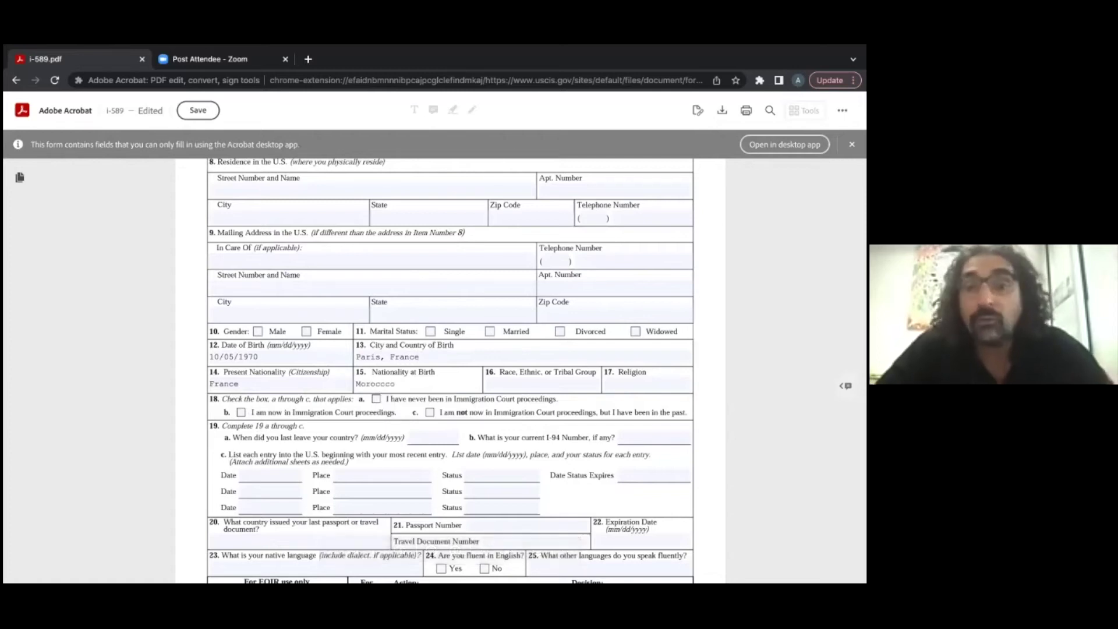
pyautogui.hotkey('ctrl', 'a')
pyautogui.press('BackSpace')
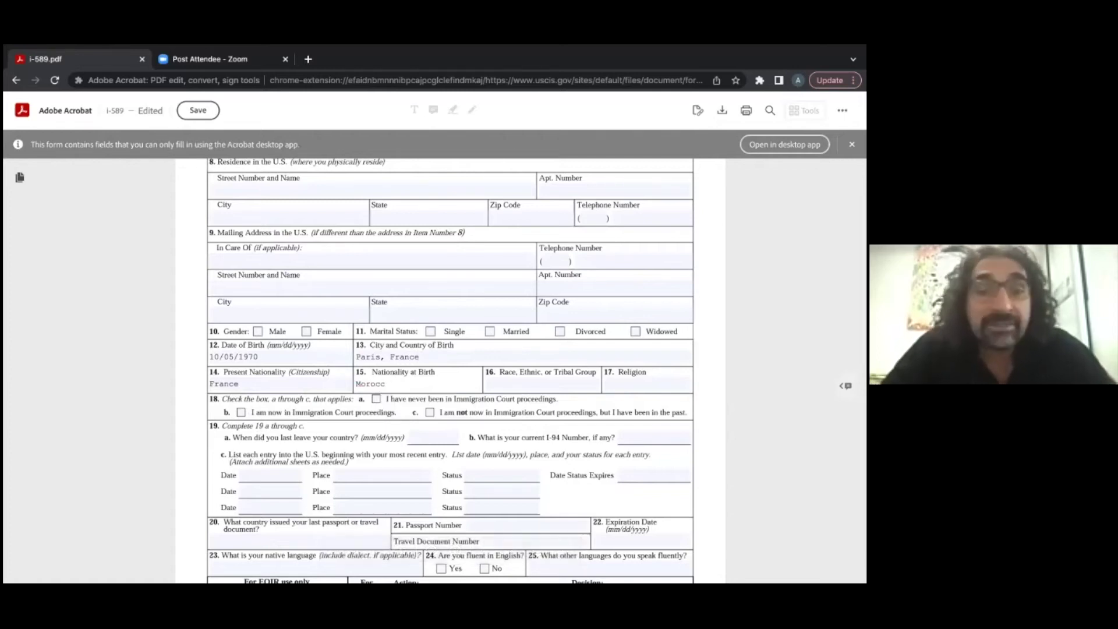
pyautogui.write('France')
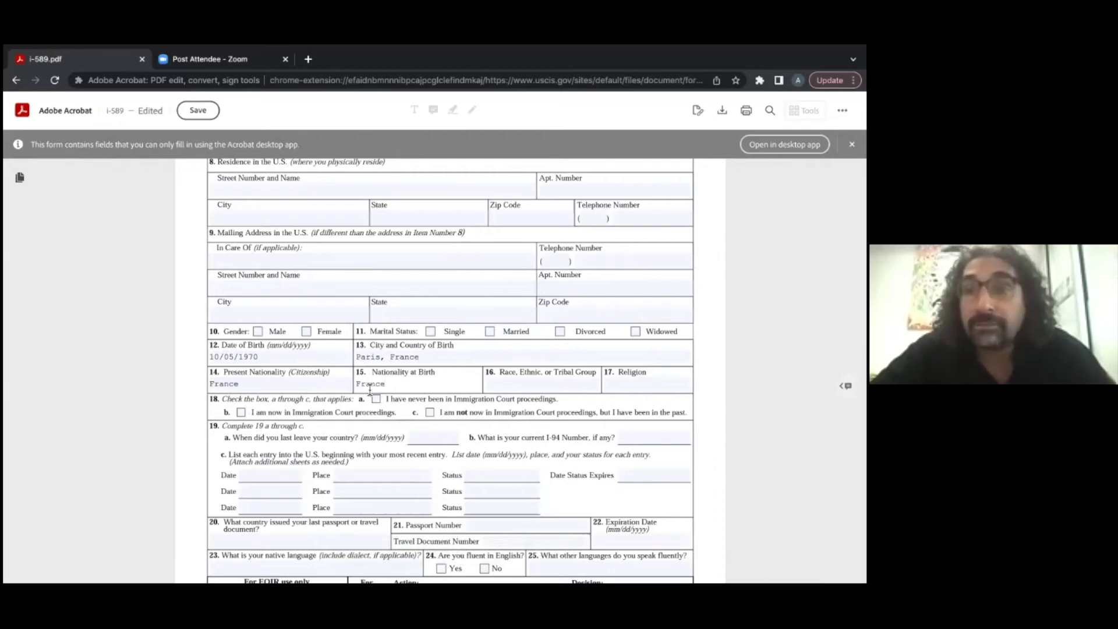
pyautogui.click(533, 383)
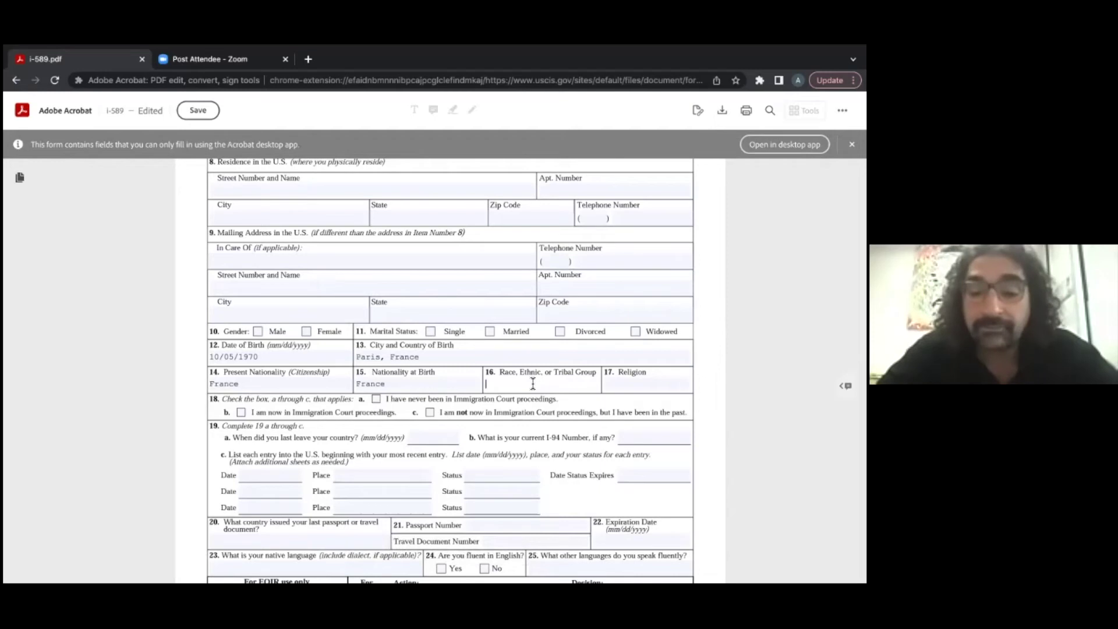
pyautogui.write('B')
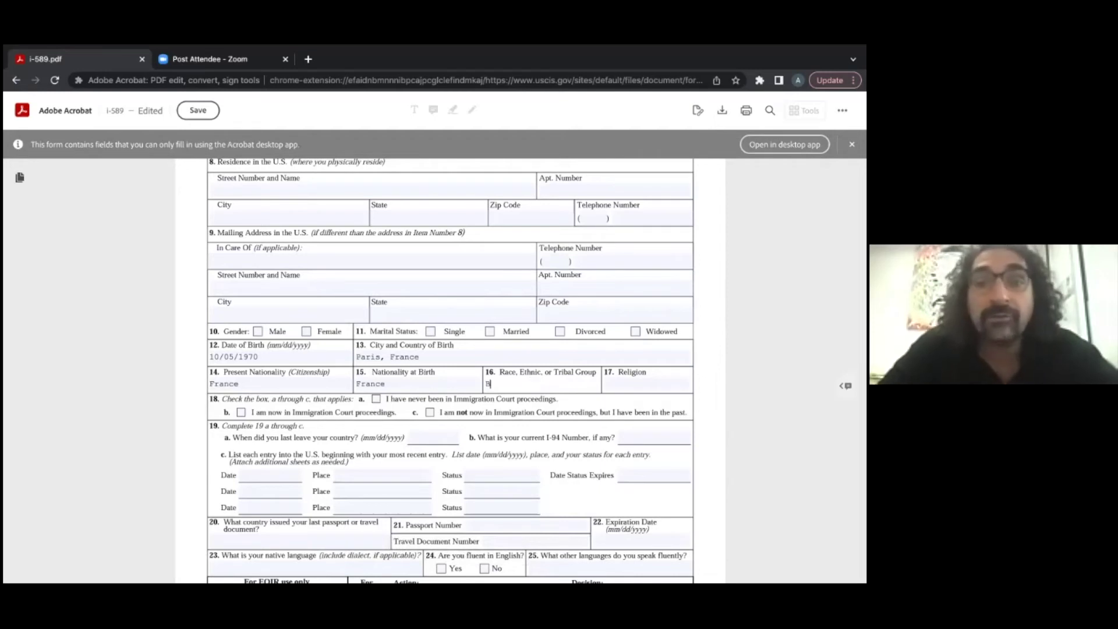
pyautogui.write('aoule')
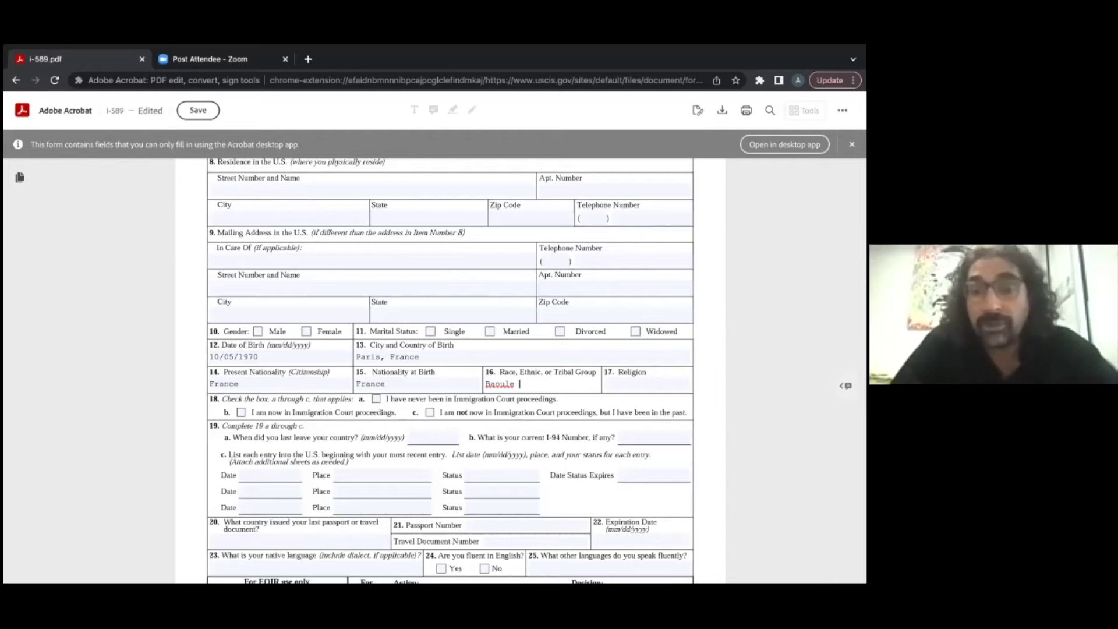
pyautogui.press('BackSpace')
pyautogui.press('BackSpace')
pyautogui.press('BackSpace')
pyautogui.press('BackSpace')
pyautogui.press('BackSpace')
pyautogui.press('BackSpace')
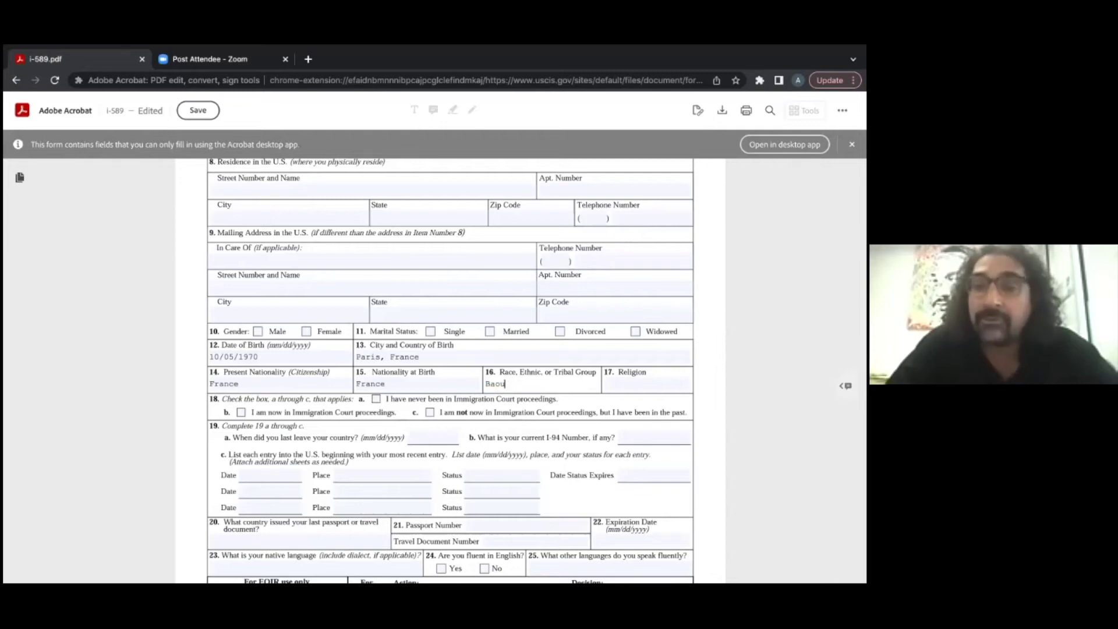
pyautogui.click(629, 387)
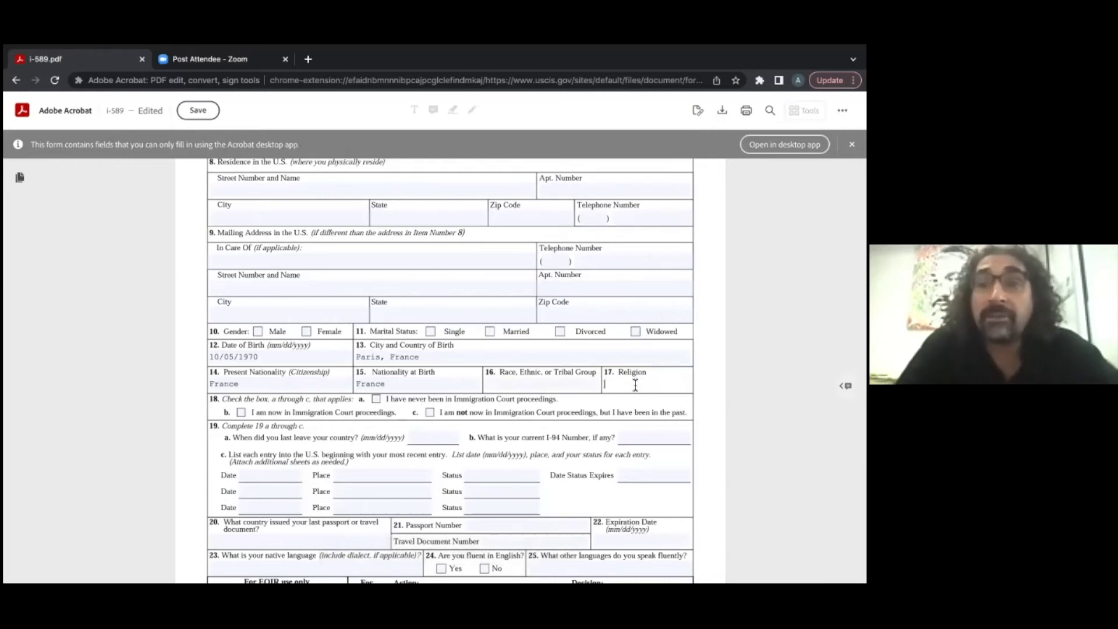
pyautogui.write('S')
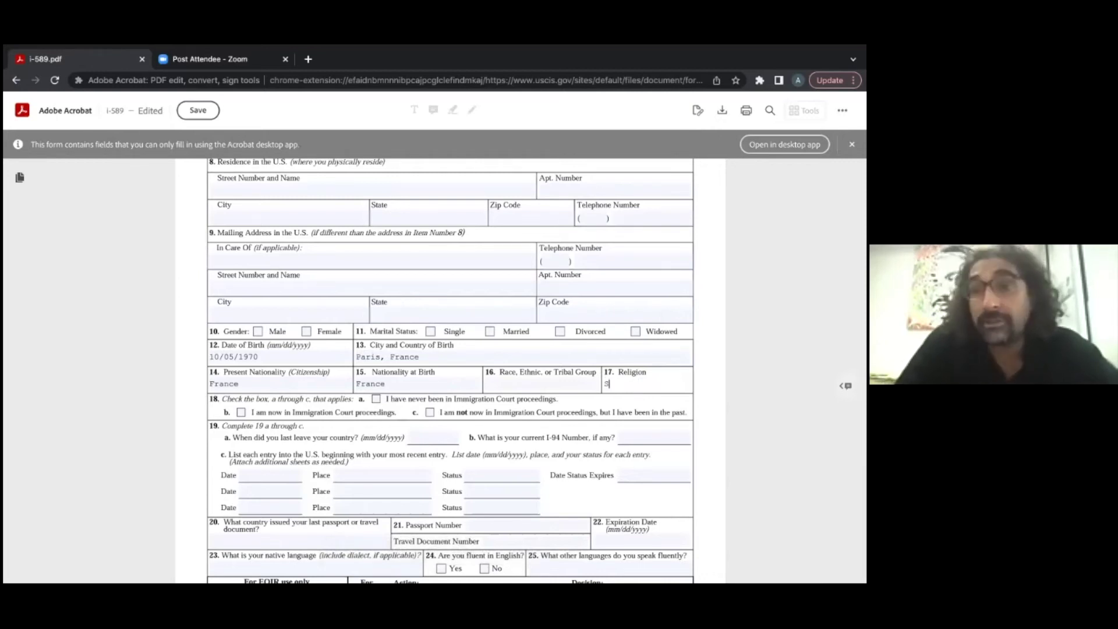
pyautogui.press('BackSpace')
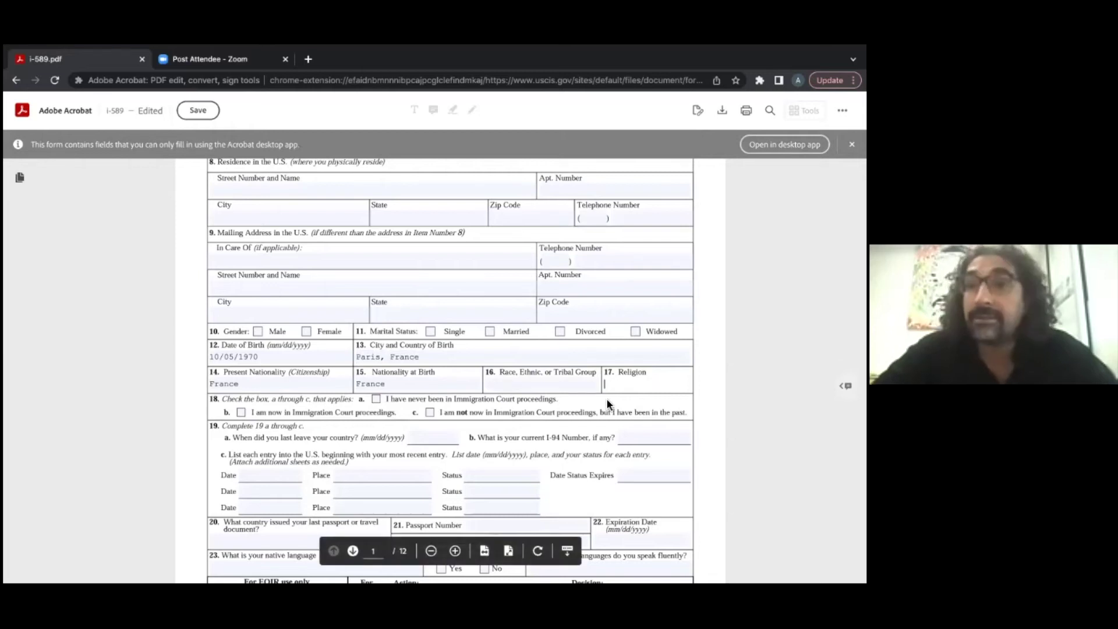
pyautogui.scroll(-3, 607, 403)
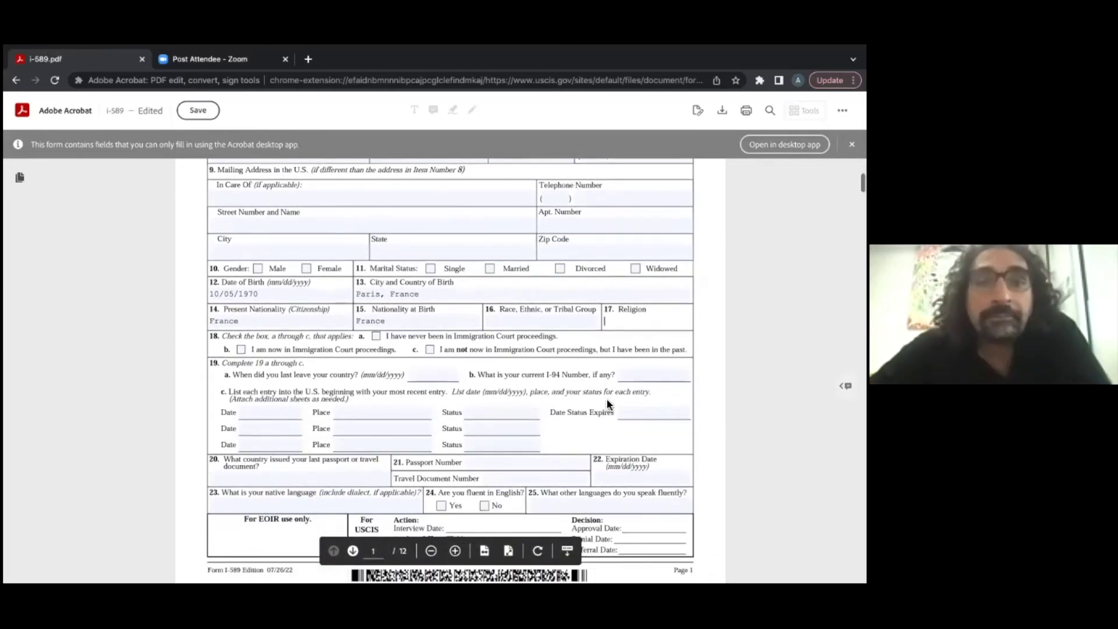
pyautogui.scroll(-1, 378, 411)
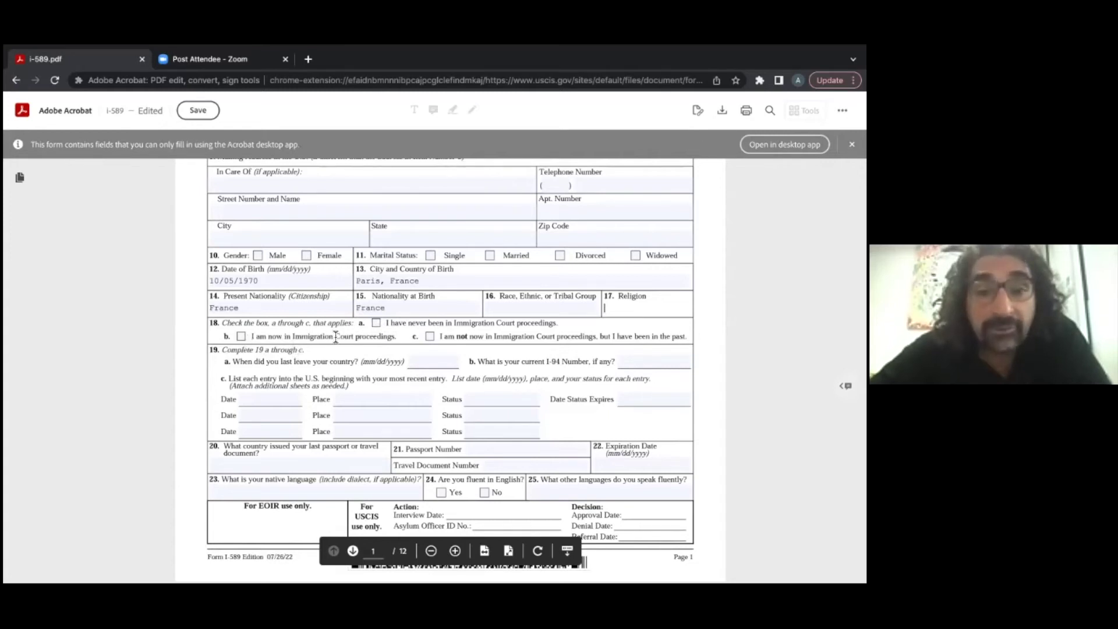
pyautogui.click(376, 324)
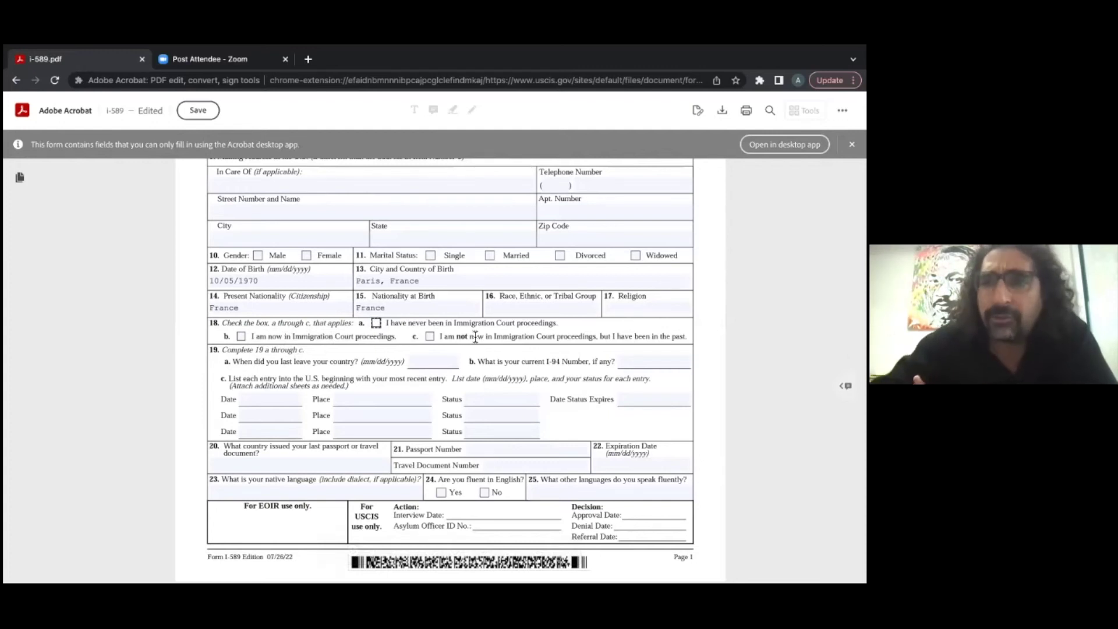
pyautogui.click(430, 338)
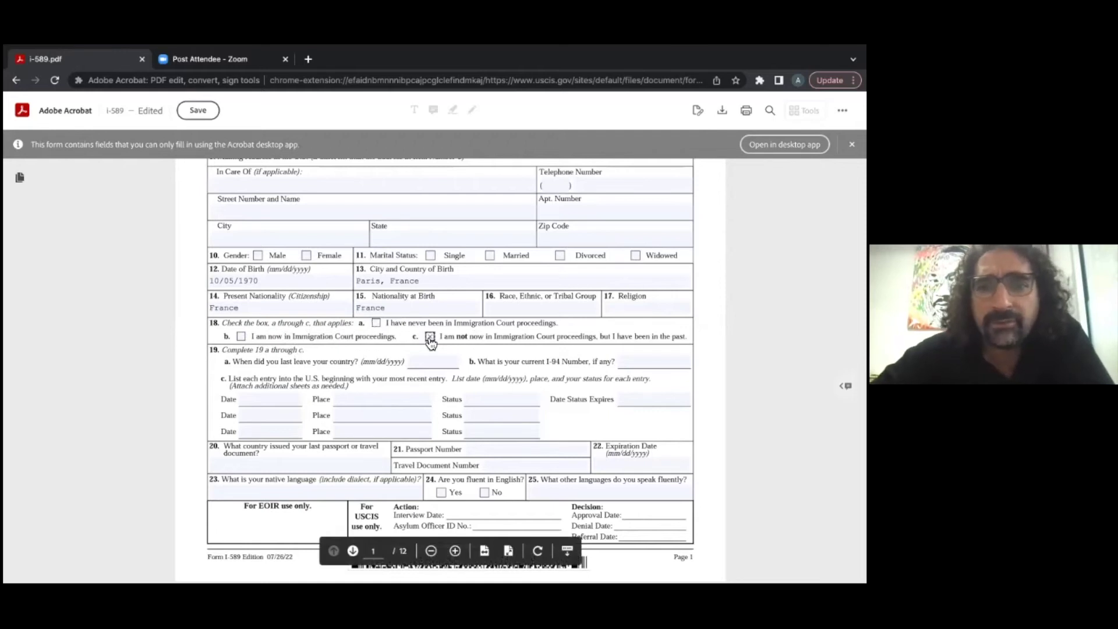
pyautogui.click(430, 338)
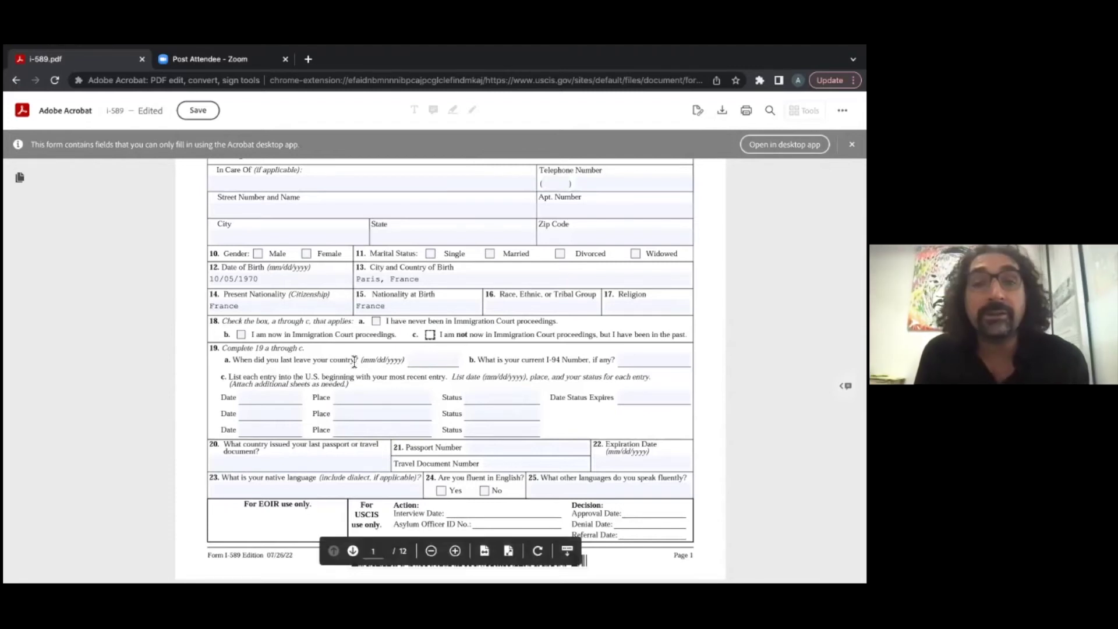
pyautogui.click(426, 363)
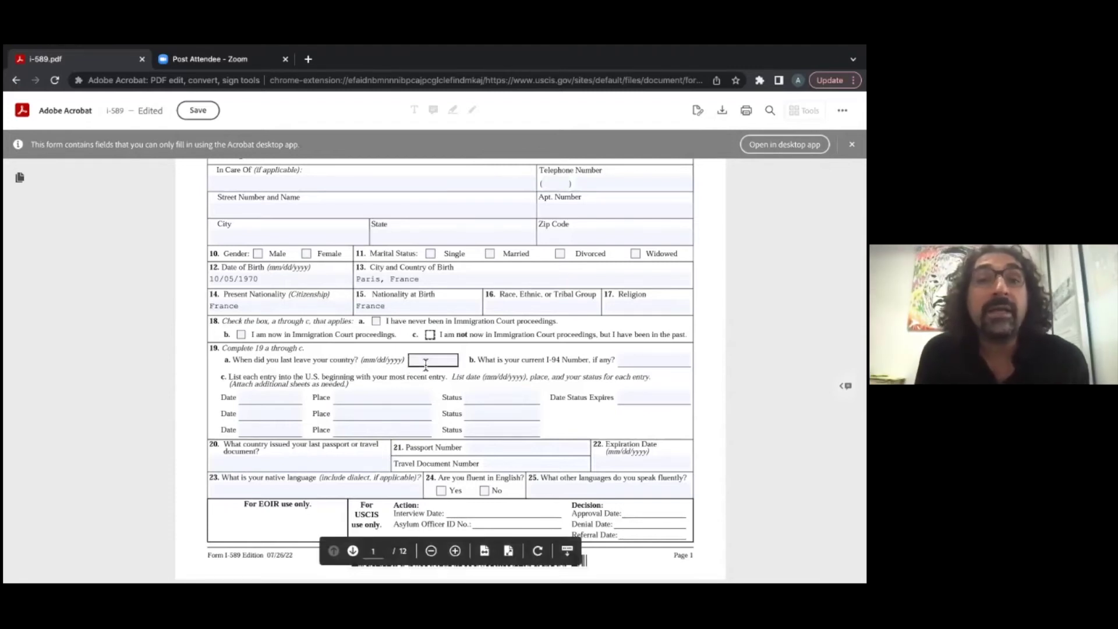
pyautogui.write('10/04202')
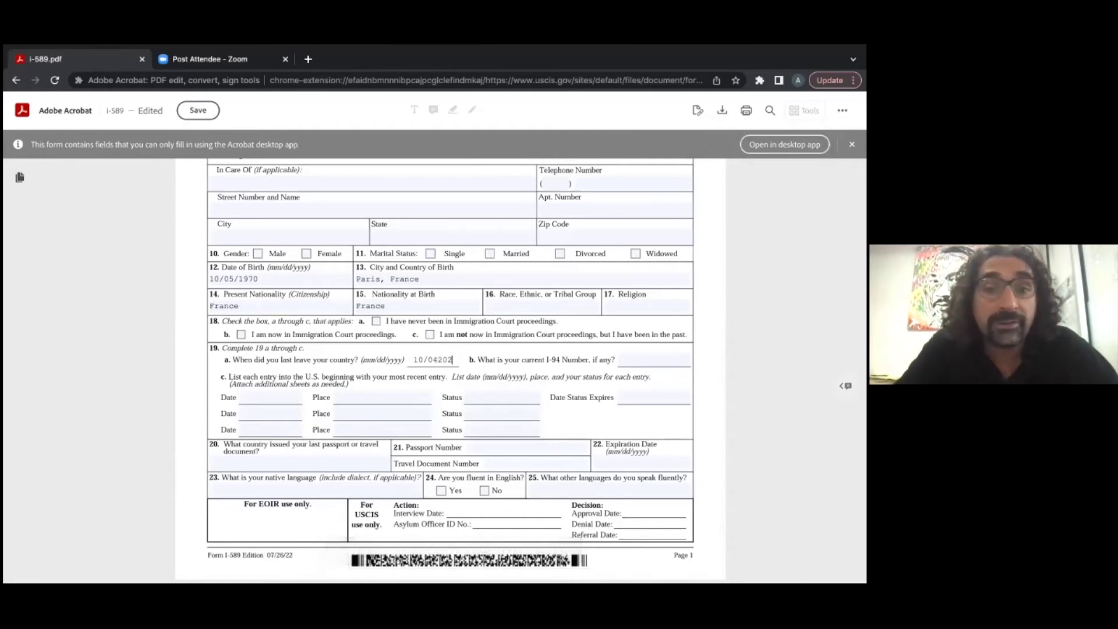
pyautogui.press('BackSpace')
pyautogui.press('BackSpace')
pyautogui.press('BackSpace')
pyautogui.write('/2022')
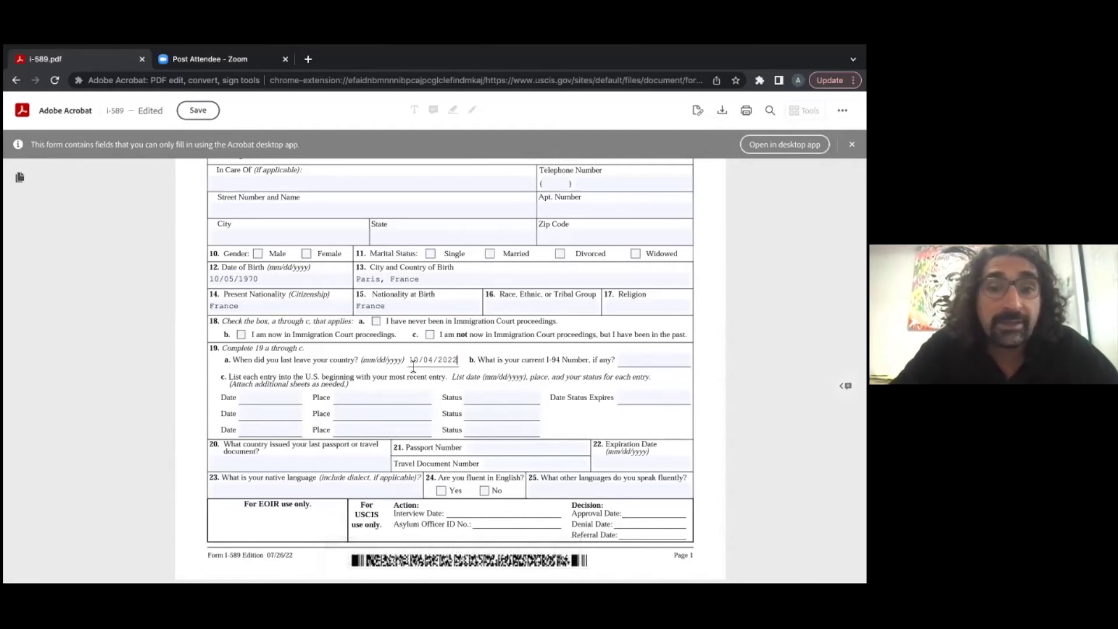
pyautogui.click(275, 397)
pyautogui.write('10/')
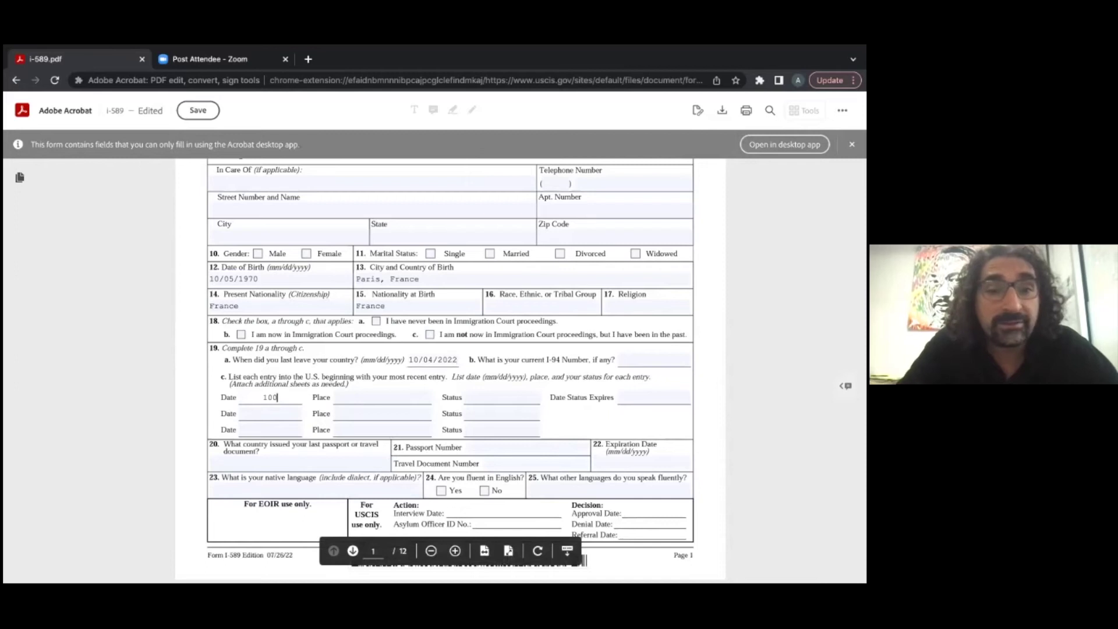
pyautogui.write('05/2022')
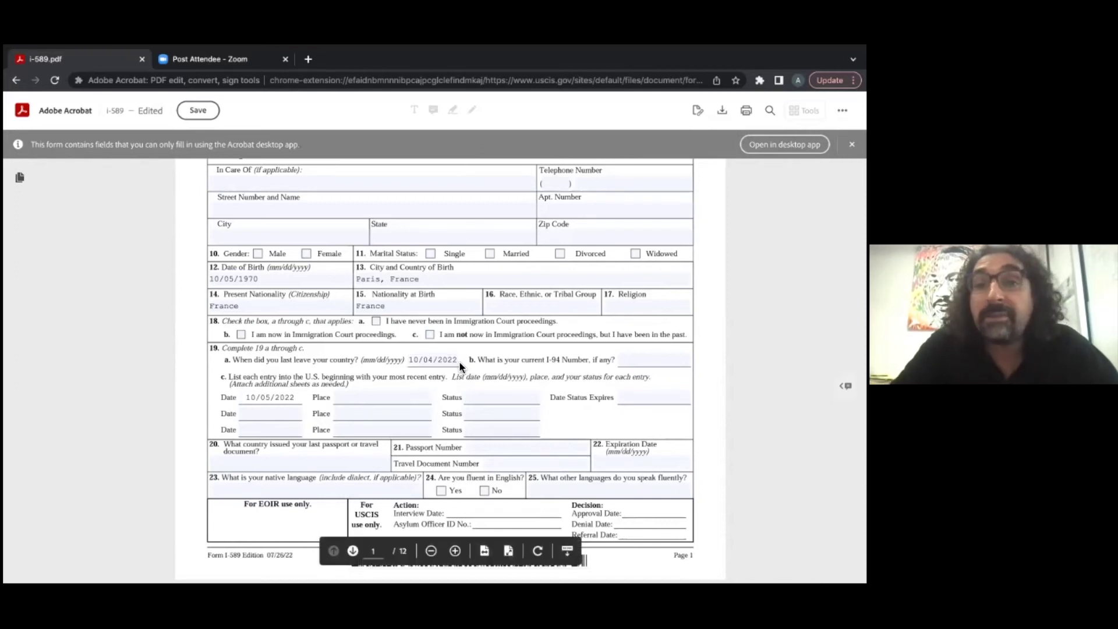
pyautogui.click(433, 359)
pyautogui.tripleClick(419, 361)
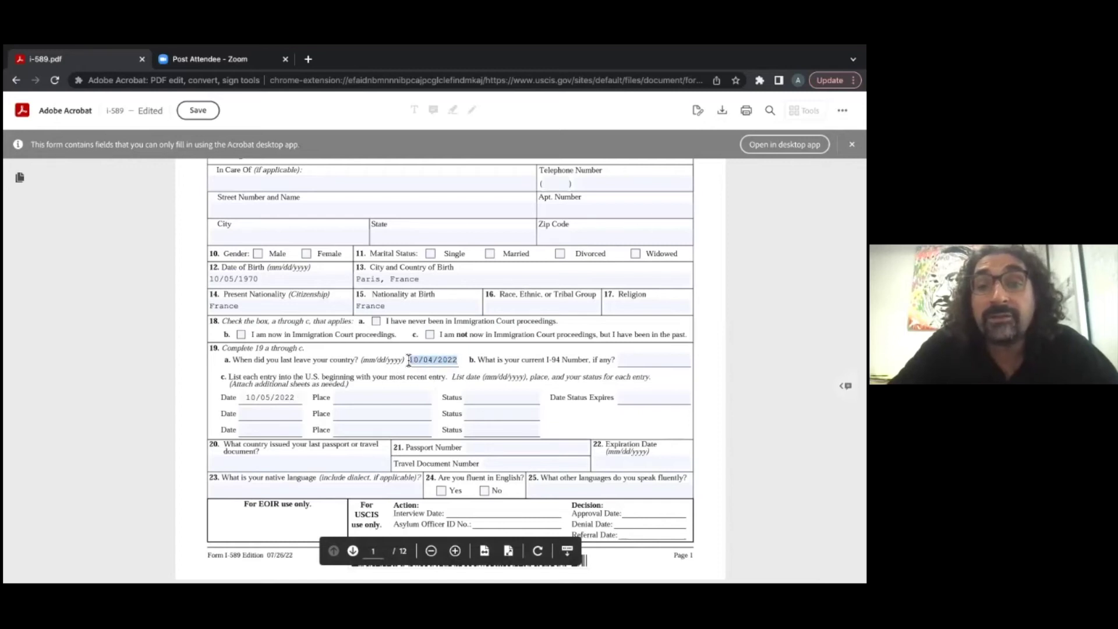
pyautogui.press('BackSpace')
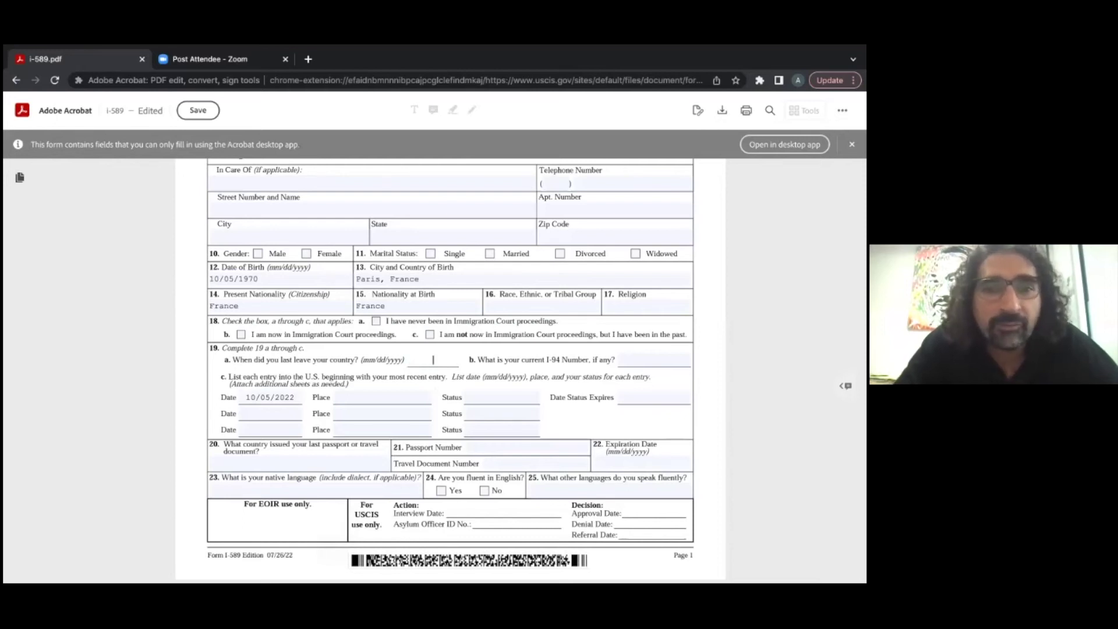
pyautogui.write('07/')
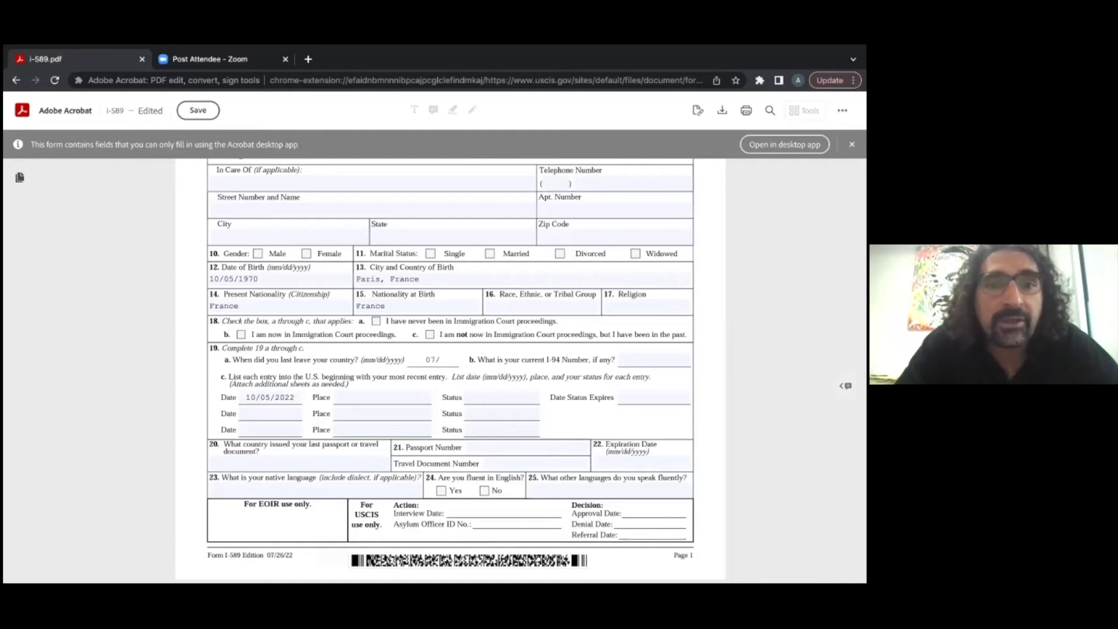
pyautogui.write('11/2022')
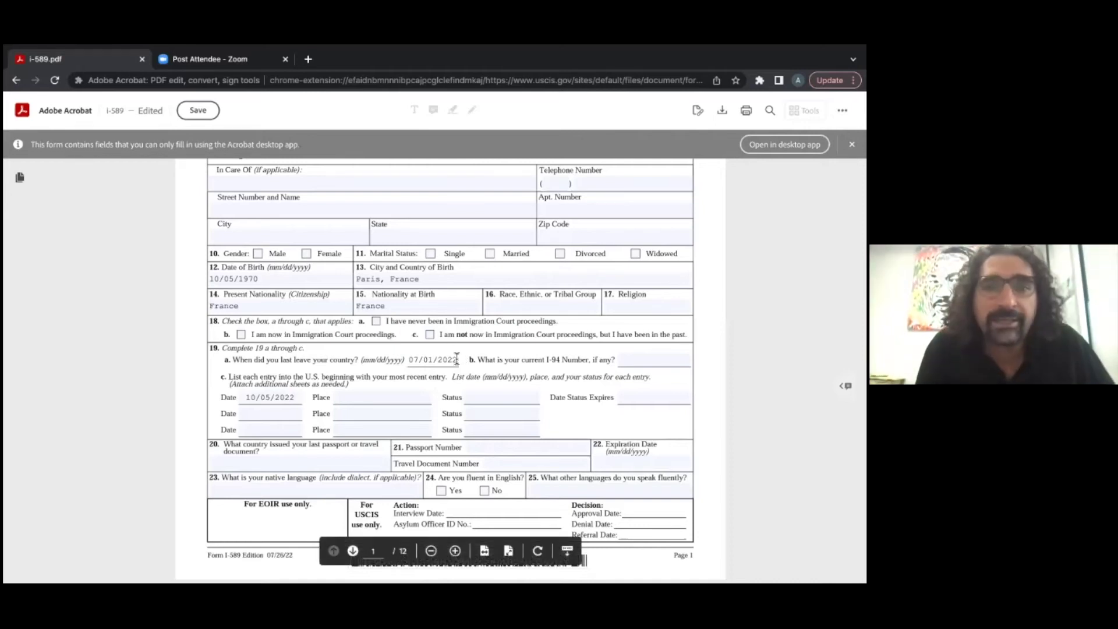
pyautogui.click(410, 359)
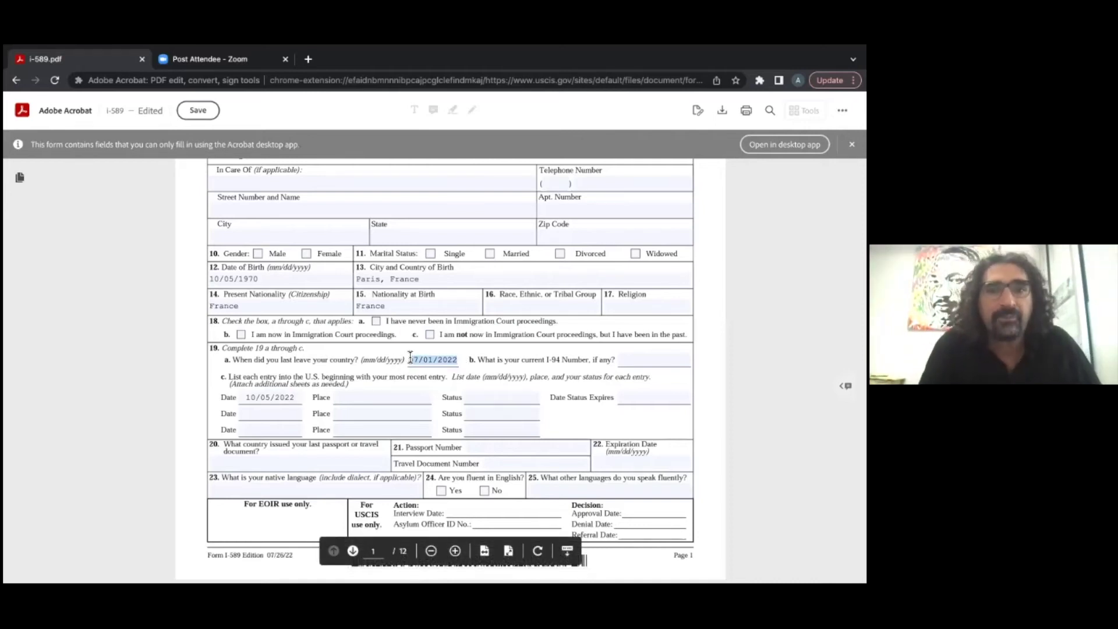
pyautogui.press('BackSpace')
pyautogui.press('BackSpace')
pyautogui.press('BackSpace')
pyautogui.press('BackSpace')
pyautogui.press('BackSpace')
pyautogui.press('BackSpace')
pyautogui.press('BackSpace')
pyautogui.press('BackSpace')
pyautogui.press('BackSpace')
pyautogui.press('BackSpace')
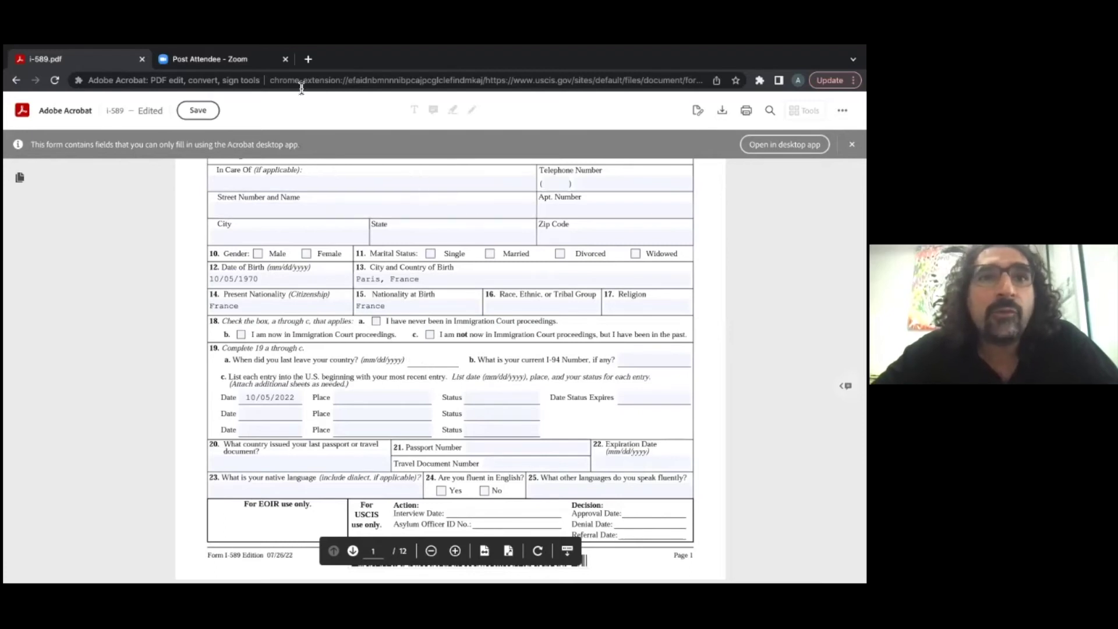
# Step: Close the Zoom tab, search Google for 'i94 lookup' in a new tab, and open the official I94 site
pyautogui.click(285, 61)
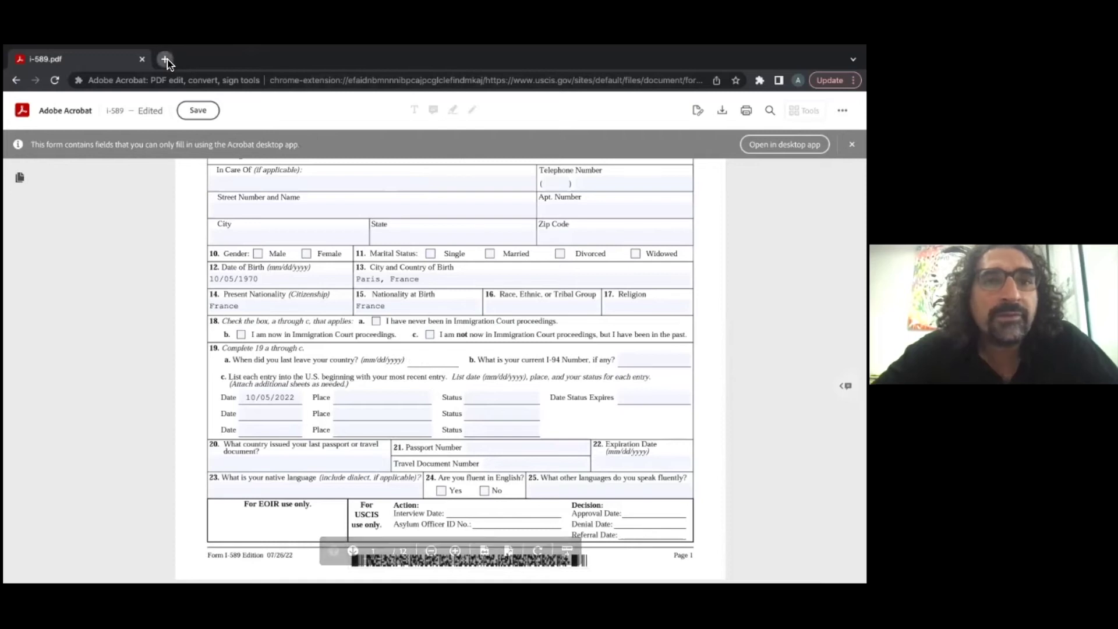
pyautogui.click(165, 59)
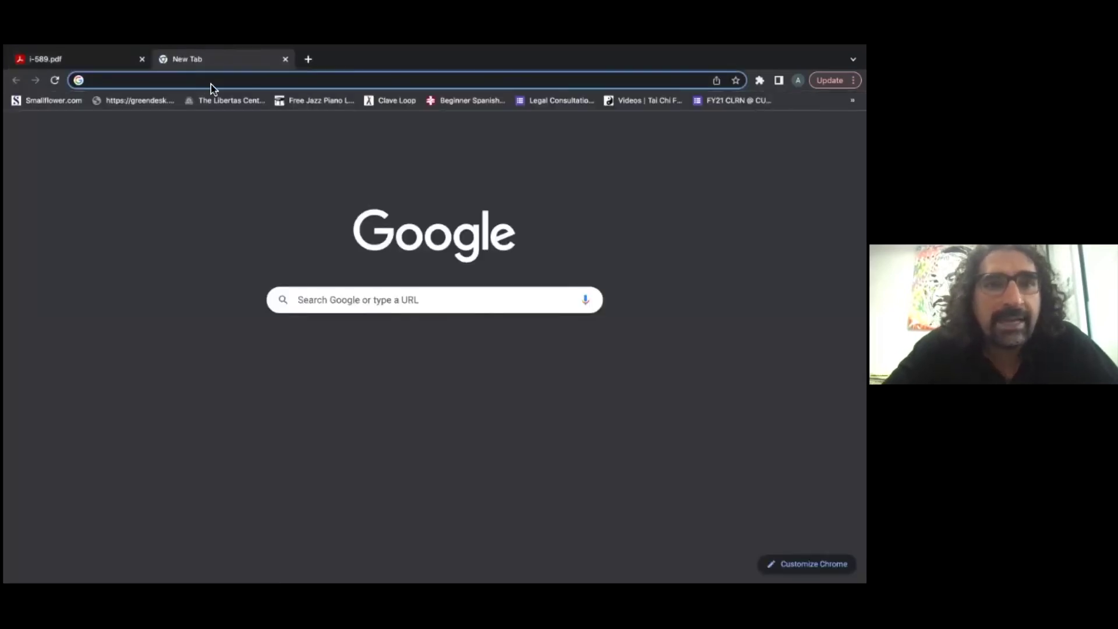
pyautogui.write('i94 lookup')
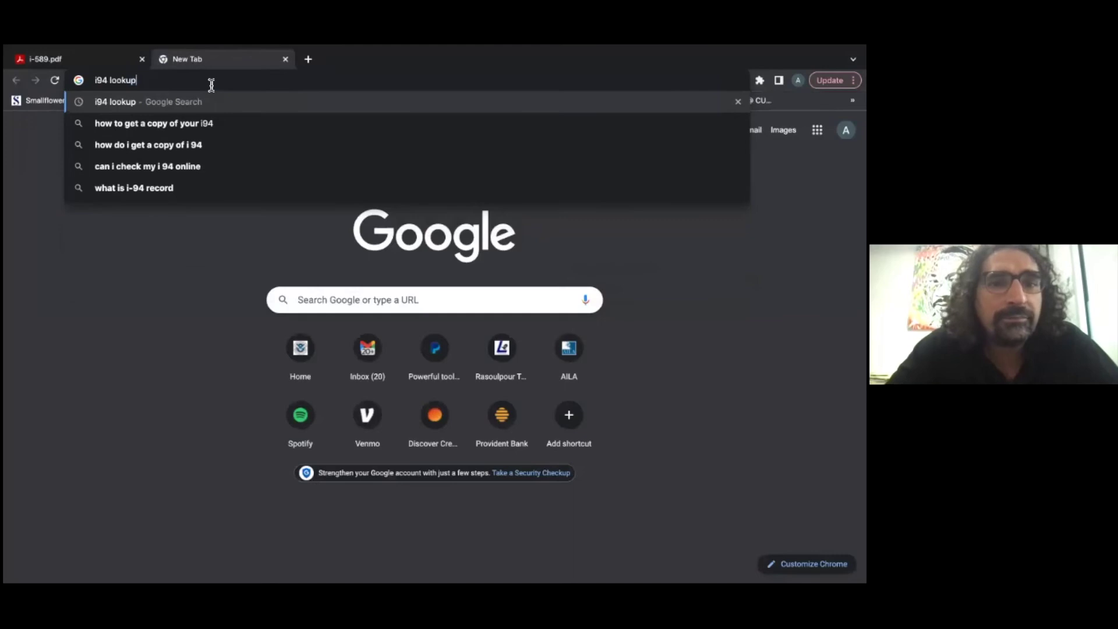
pyautogui.press('Return')
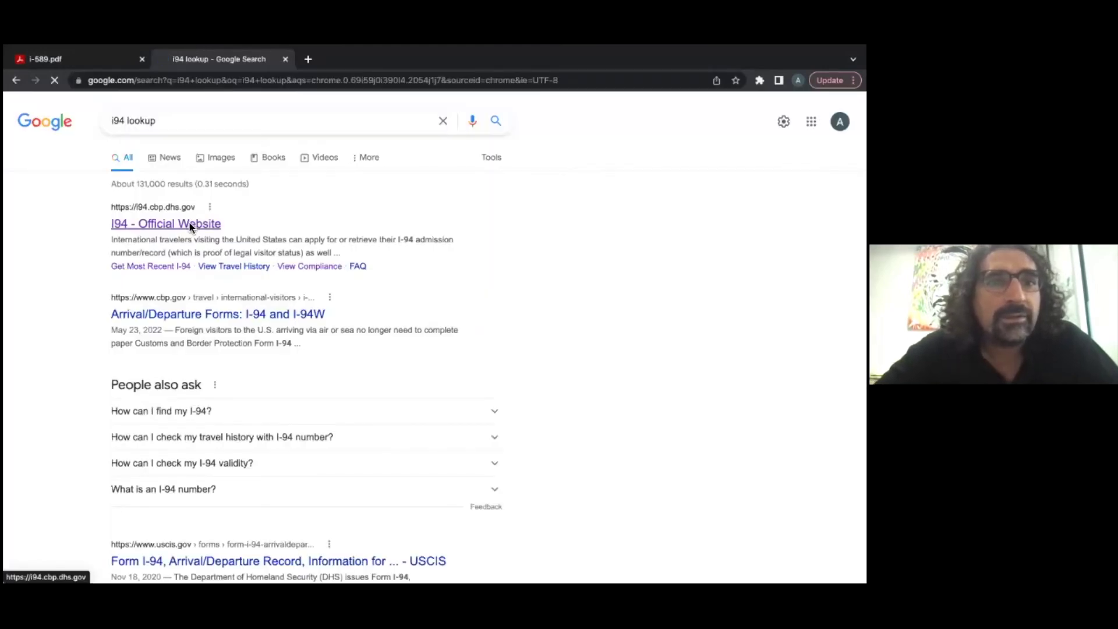
pyautogui.click(193, 226)
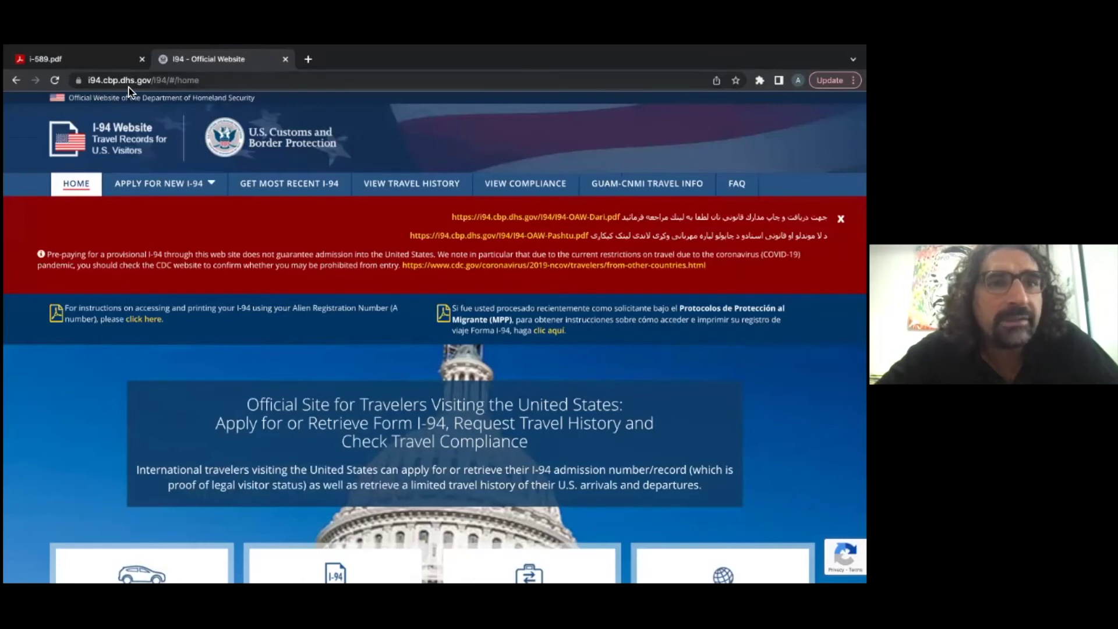
# Step: Request the most recent I-94, accept the site's terms, then return to the I-589 PDF tab
pyautogui.scroll(-3, 243, 130)
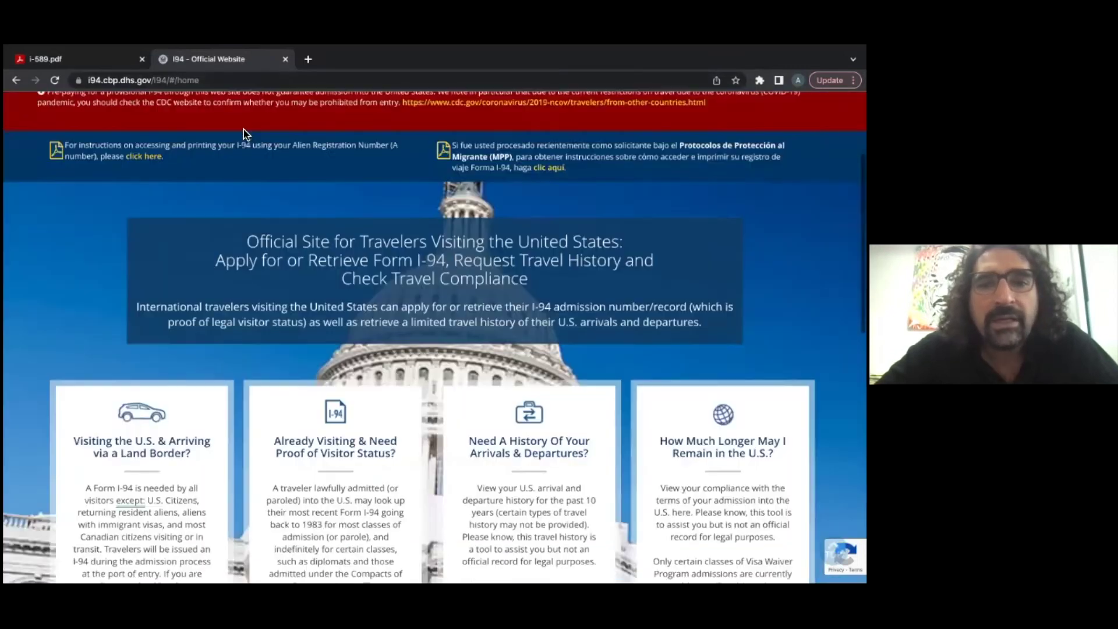
pyautogui.scroll(-4, 244, 129)
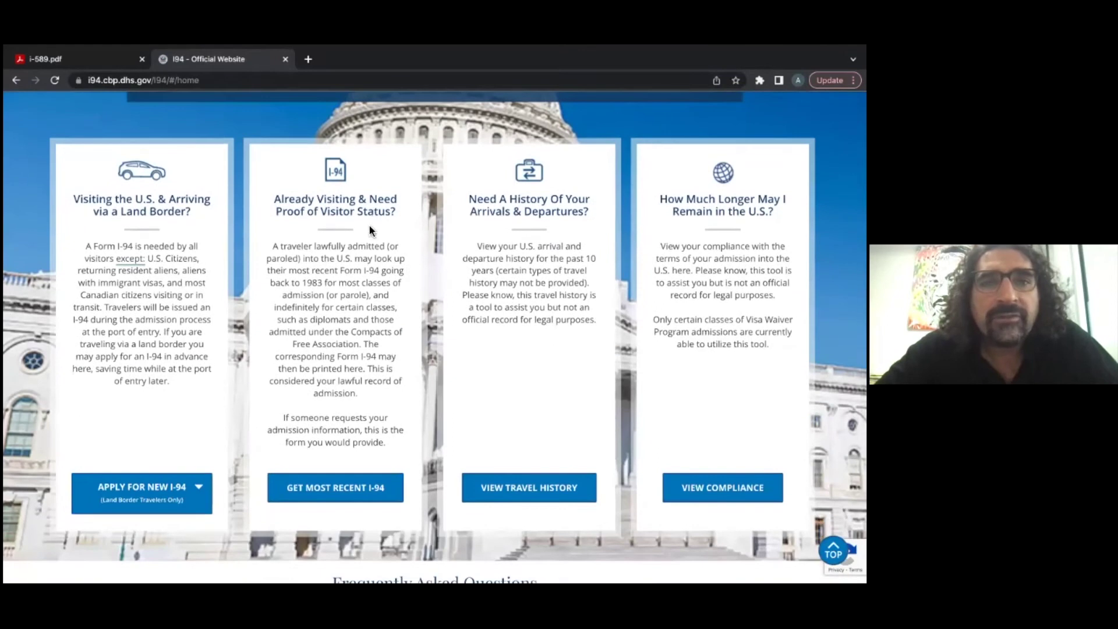
pyautogui.click(351, 499)
pyautogui.scroll(-2, 361, 499)
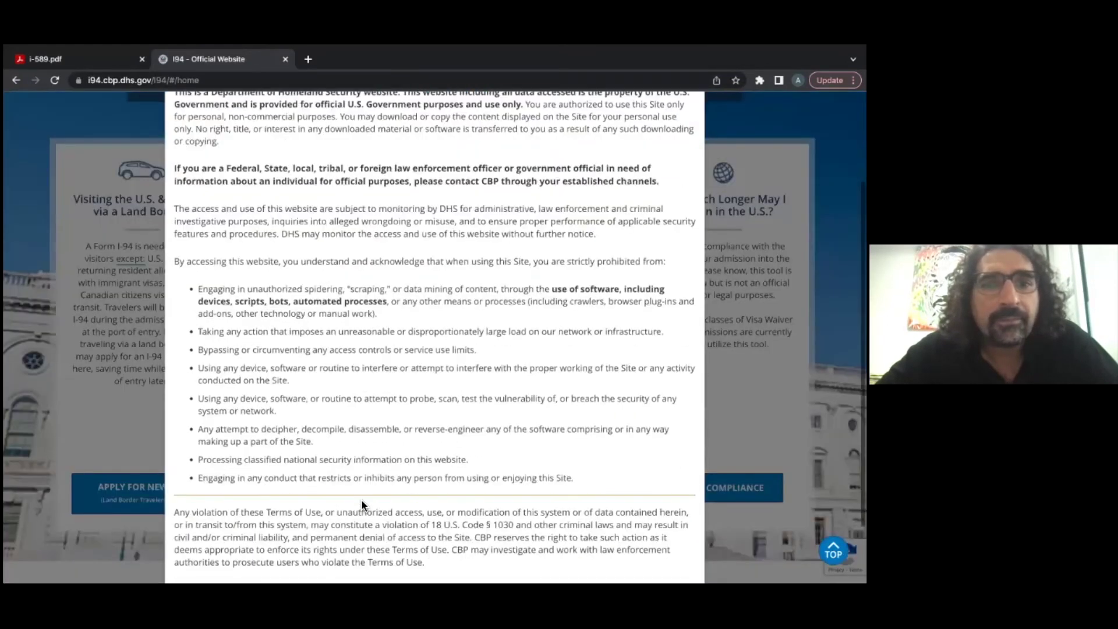
pyautogui.scroll(-1, 361, 498)
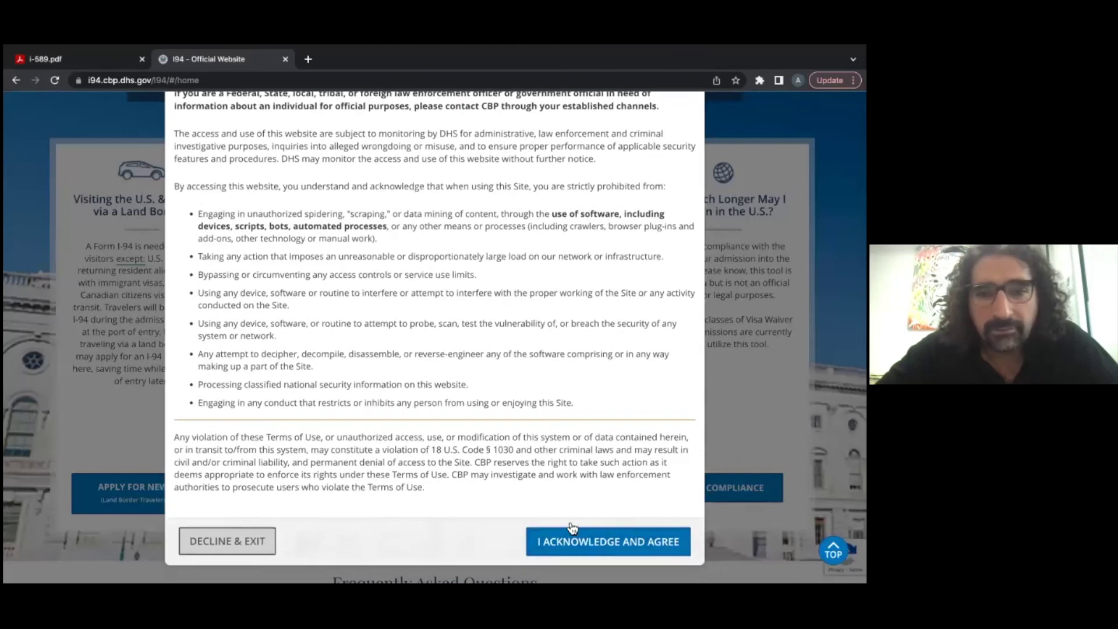
pyautogui.click(592, 552)
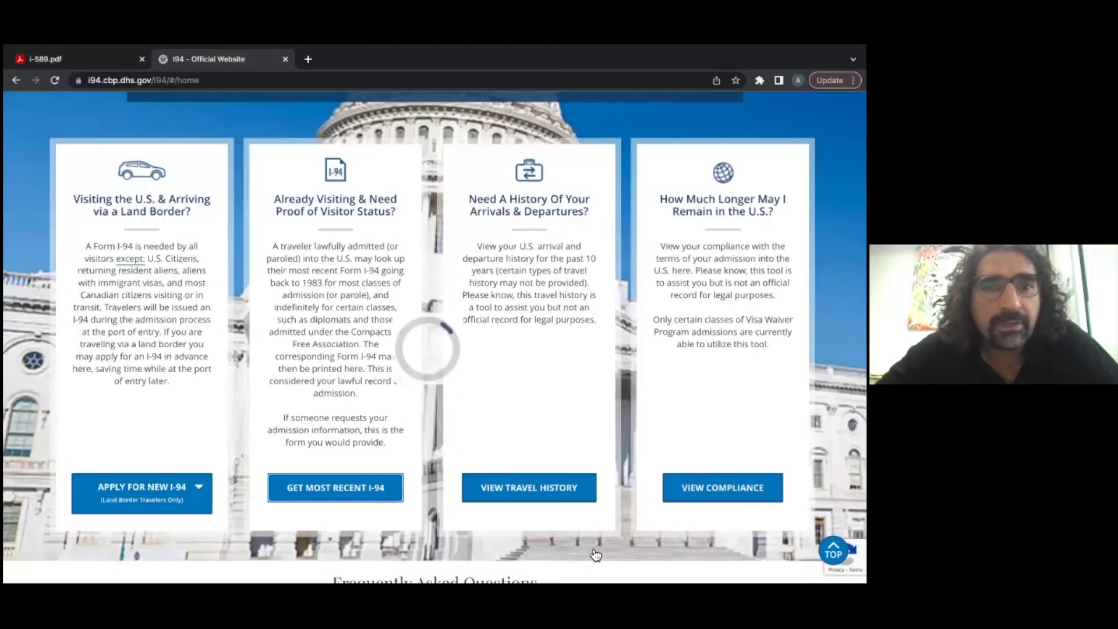
pyautogui.scroll(-6, 590, 547)
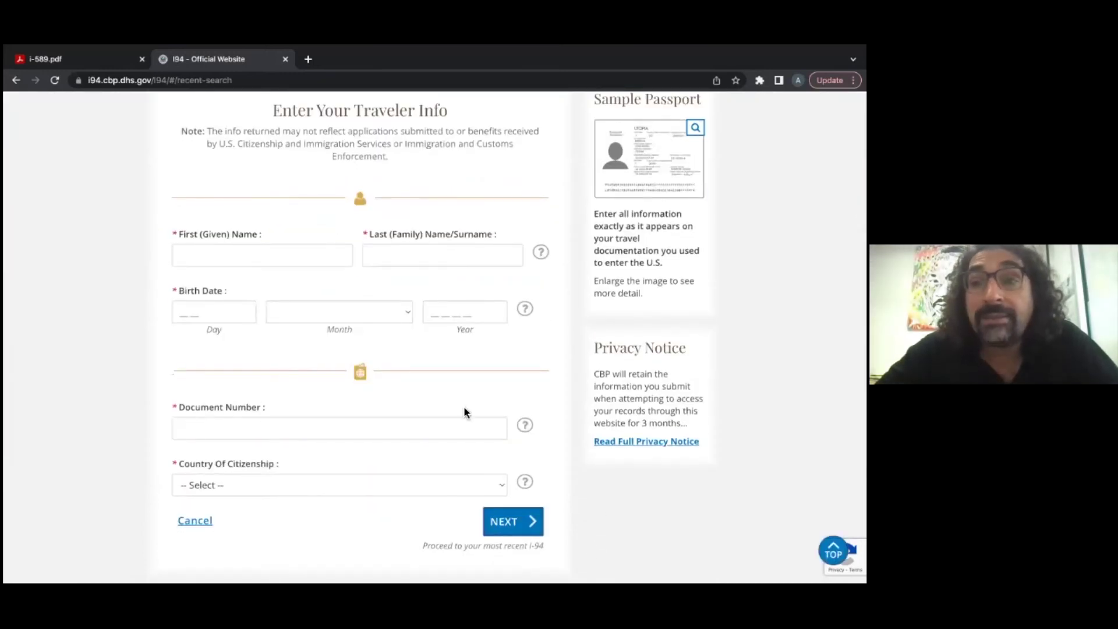
pyautogui.click(93, 60)
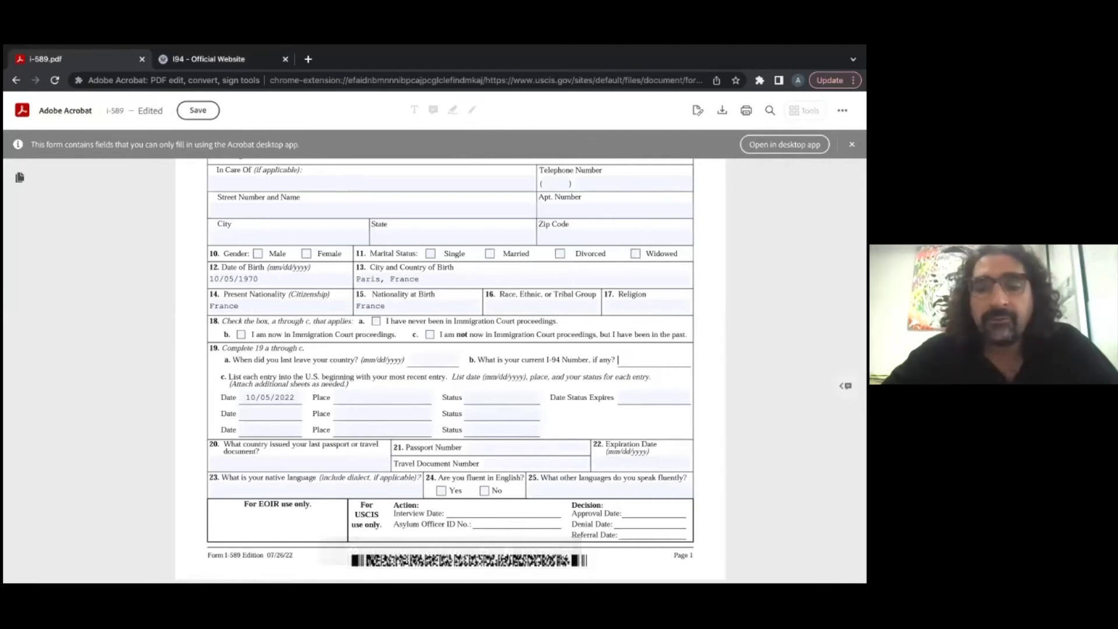
# Step: Type None, then give the first 19c entry Place New York City and Status Visitor
pyautogui.write('None')
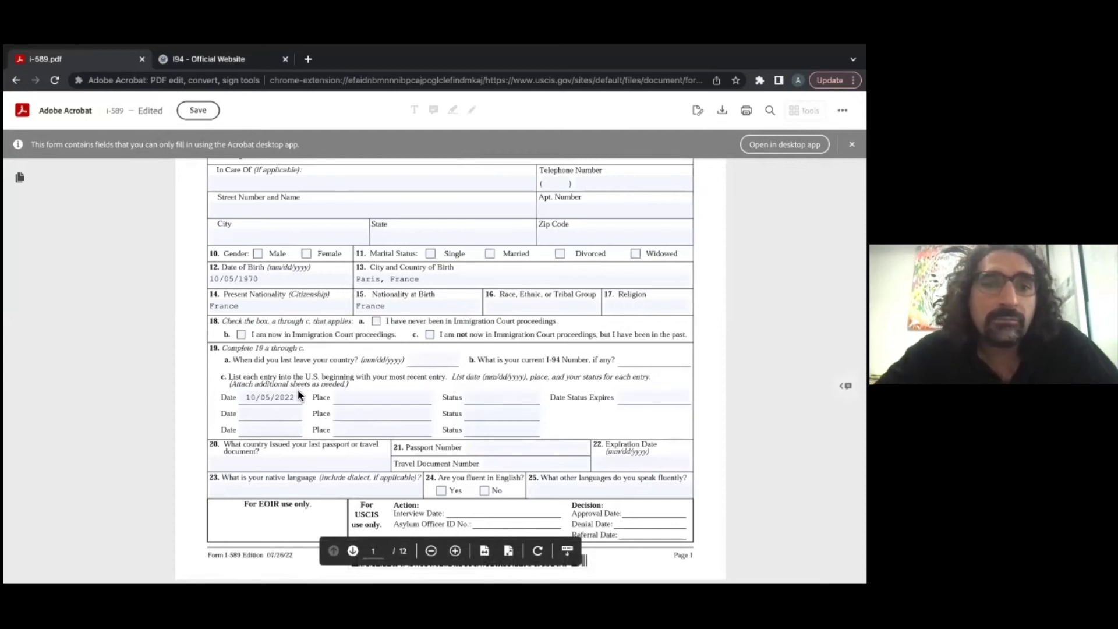
pyautogui.click(344, 398)
pyautogui.write('New York City')
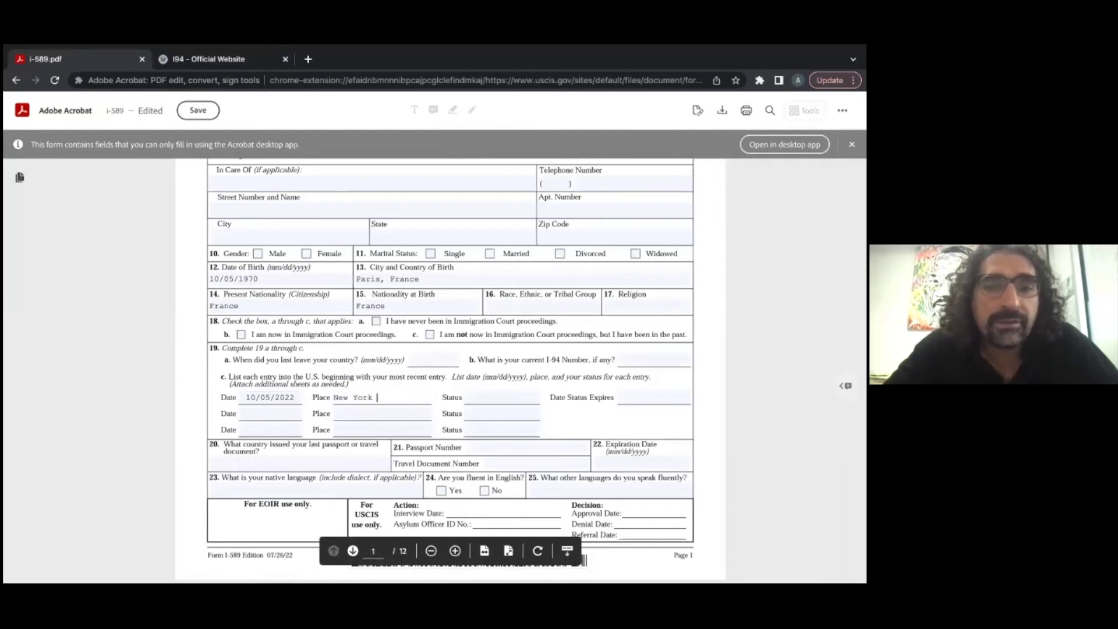
pyautogui.click(487, 396)
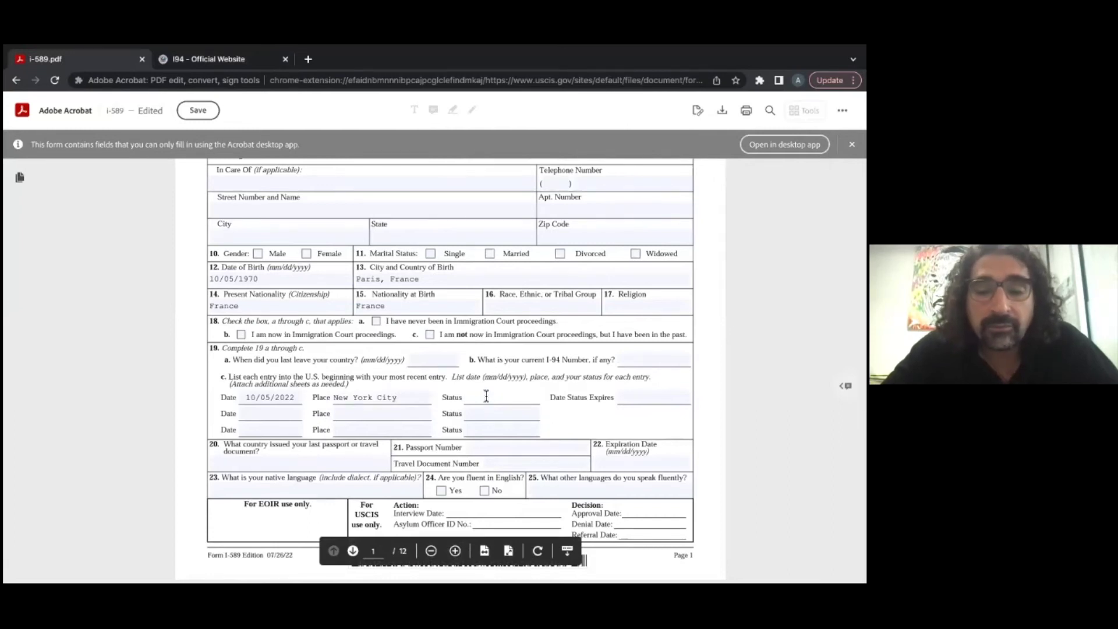
pyautogui.write('B')
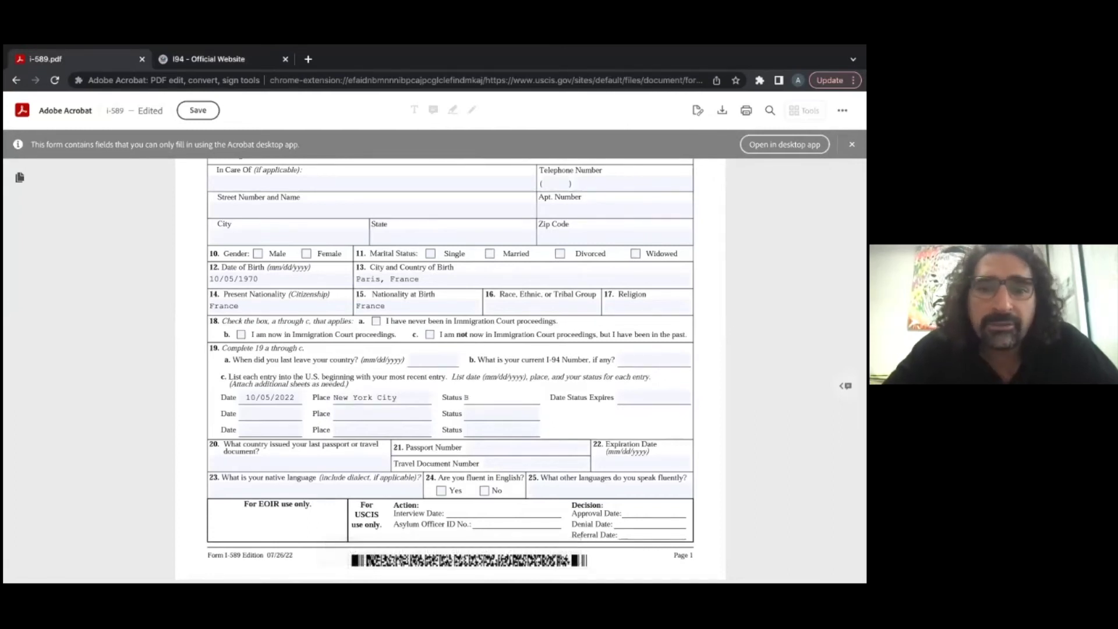
pyautogui.write('Visitor')
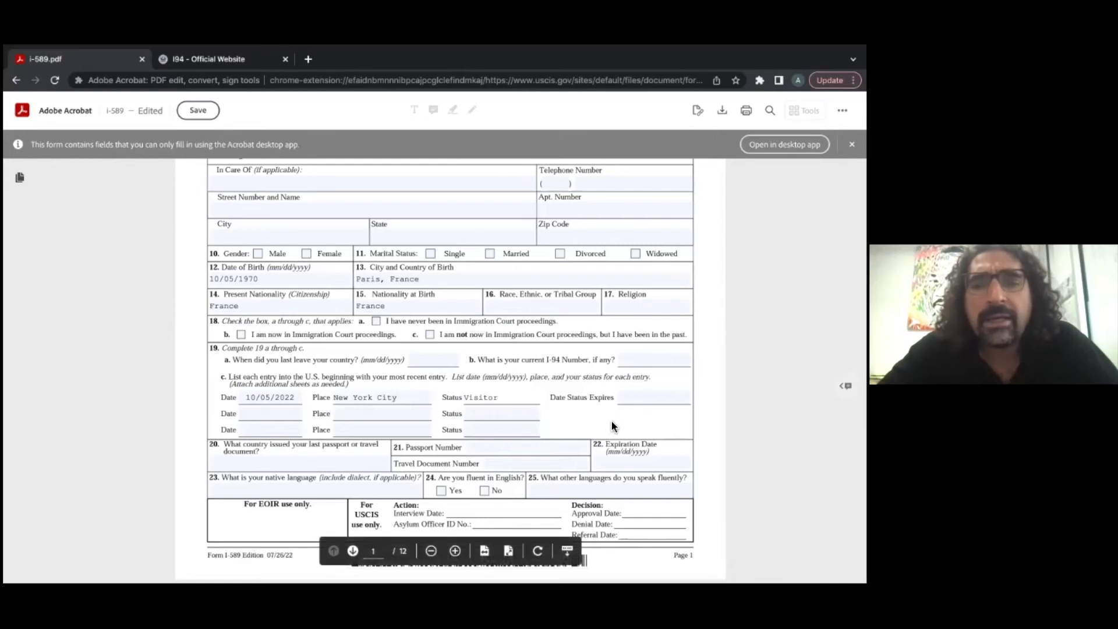
pyautogui.click(638, 398)
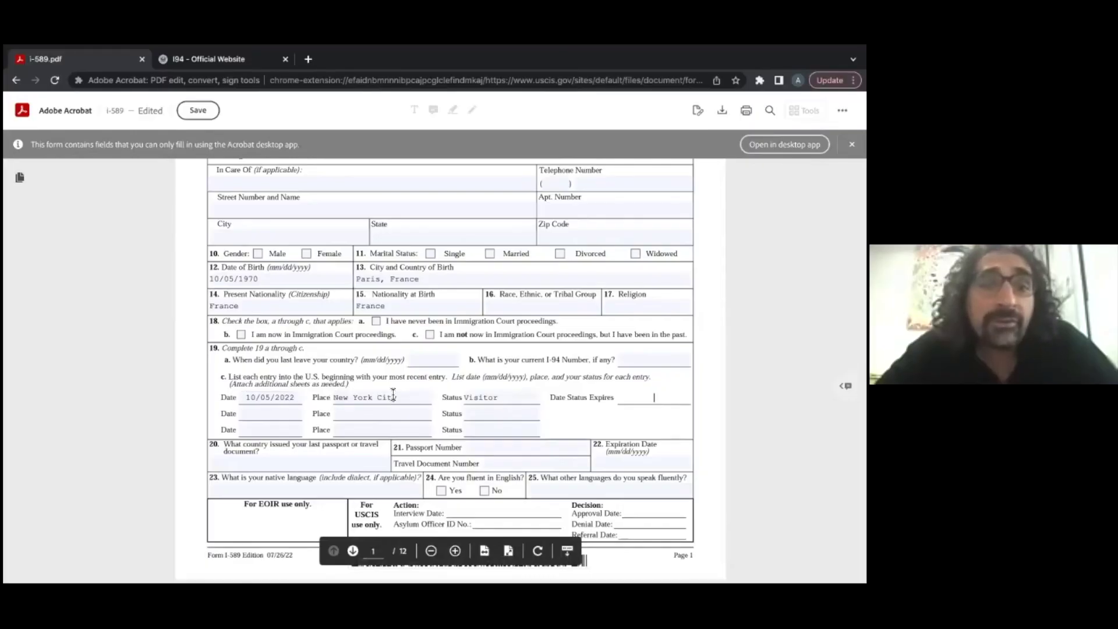
pyautogui.moveTo(409, 397); pyautogui.dragTo(331, 398)
# Step: Replace New York City with Texas in the first 19c entry's Place field
pyautogui.press('Right')
pyautogui.press('BackSpace')
pyautogui.press('BackSpace')
pyautogui.press('BackSpace')
pyautogui.press('BackSpace')
pyautogui.press('BackSpace')
pyautogui.press('BackSpace')
pyautogui.press('BackSpace')
pyautogui.press('BackSpace')
pyautogui.press('BackSpace')
pyautogui.press('BackSpace')
pyautogui.press('BackSpace')
pyautogui.press('BackSpace')
pyautogui.press('BackSpace')
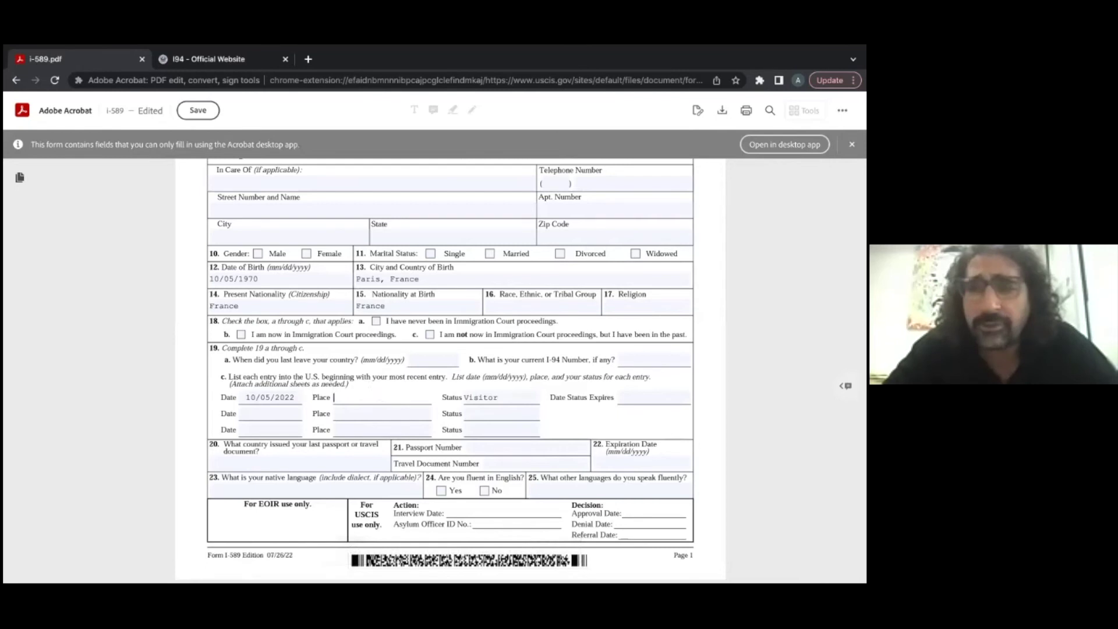
pyautogui.write('U')
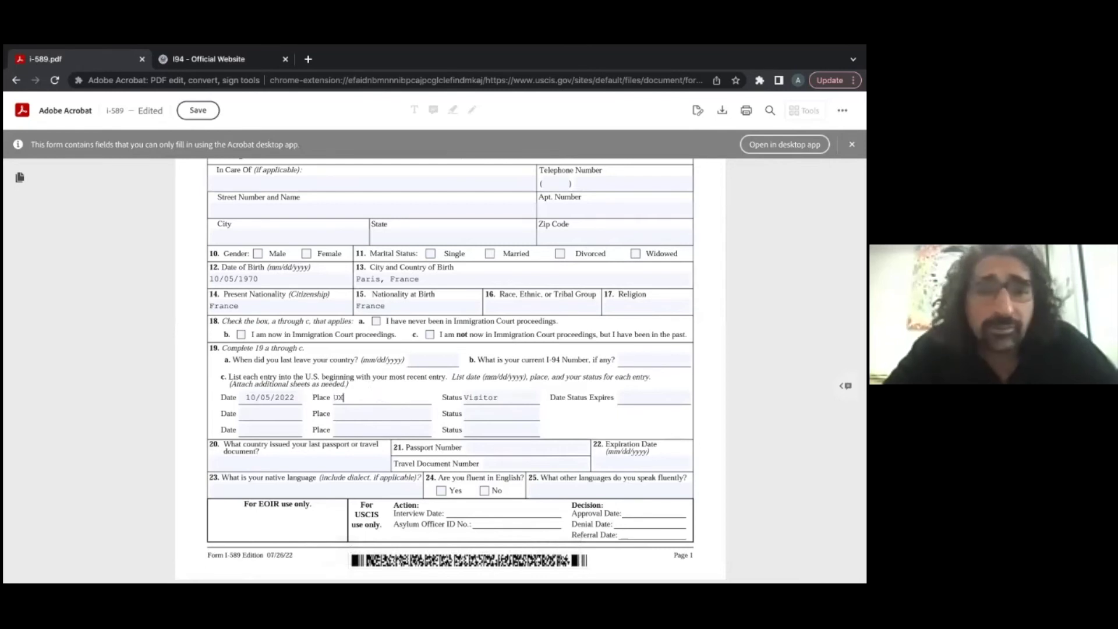
pyautogui.write('S /Mexico Borde')
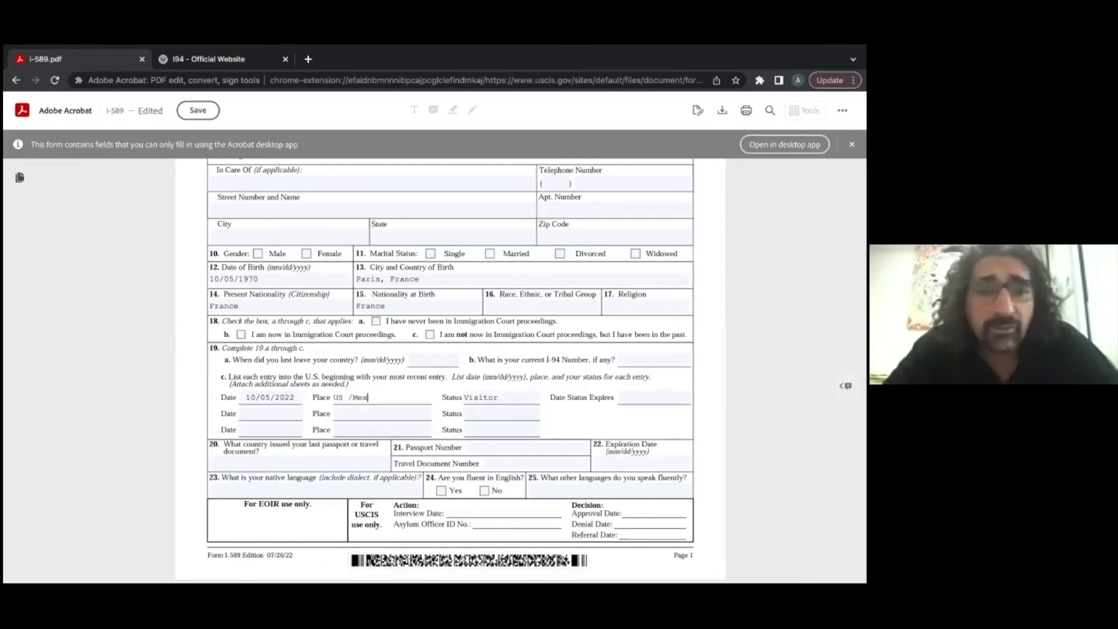
pyautogui.press('BackSpace')
pyautogui.press('BackSpace')
pyautogui.press('BackSpace')
pyautogui.press('BackSpace')
pyautogui.press('BackSpace')
pyautogui.press('BackSpace')
pyautogui.press('BackSpace')
pyautogui.press('BackSpace')
pyautogui.press('BackSpace')
pyautogui.press('BackSpace')
pyautogui.press('BackSpace')
pyautogui.press('BackSpace')
pyautogui.press('BackSpace')
pyautogui.press('BackSpace')
pyautogui.press('BackSpace')
pyautogui.press('BackSpace')
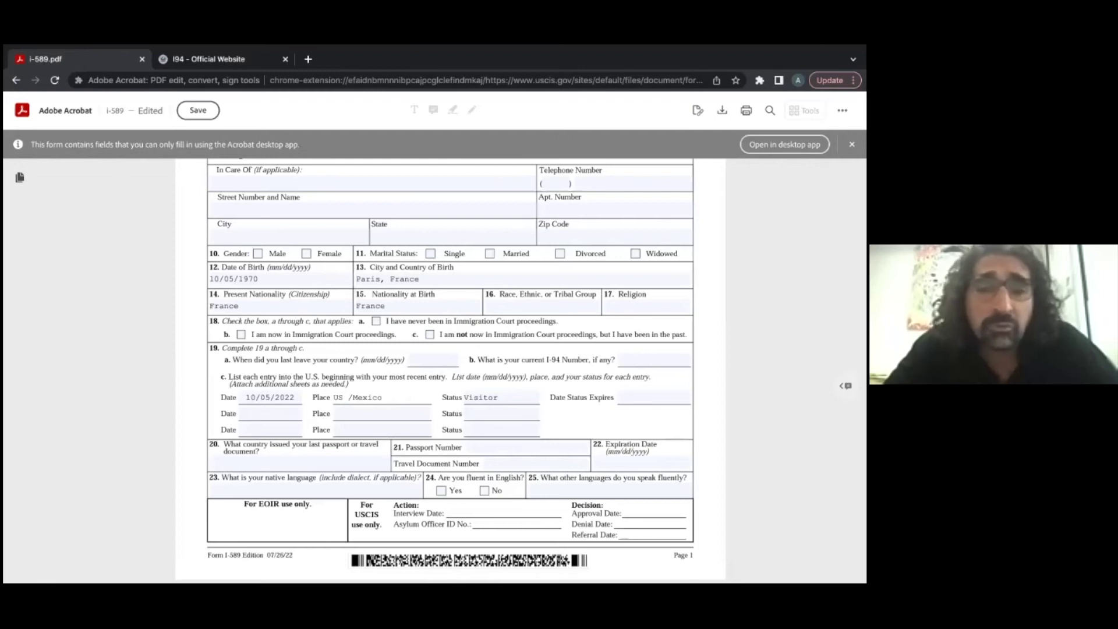
pyautogui.write('Texas')
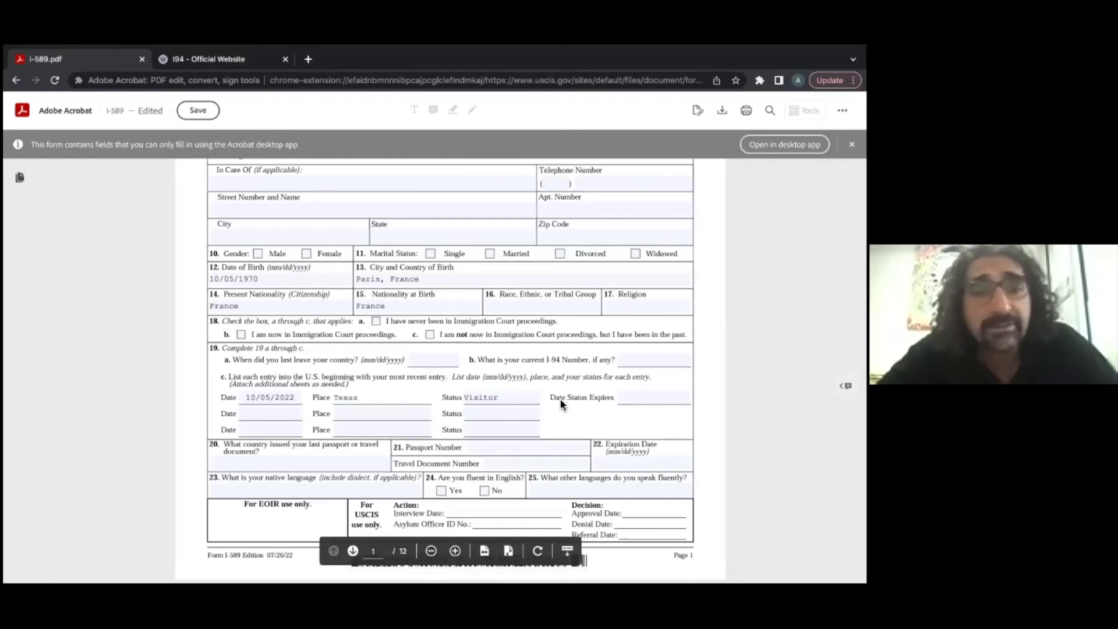
# Step: Change the first 19c entry's Status from Visitor to EWI
pyautogui.click(495, 397)
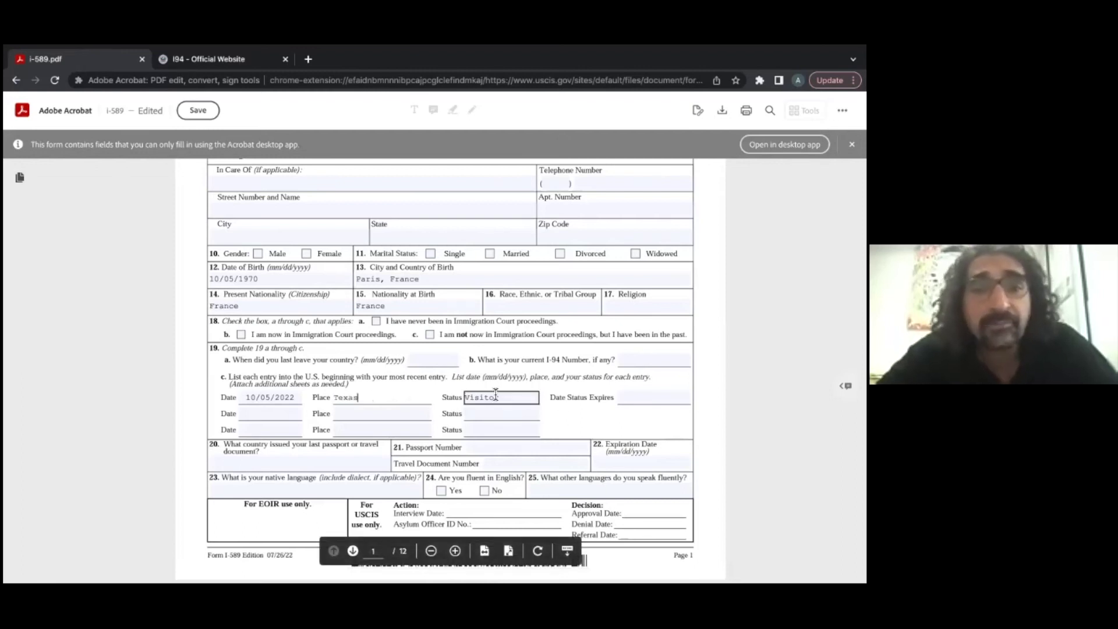
pyautogui.moveTo(469, 398); pyautogui.dragTo(515, 395)
pyautogui.press('BackSpace')
pyautogui.press('BackSpace')
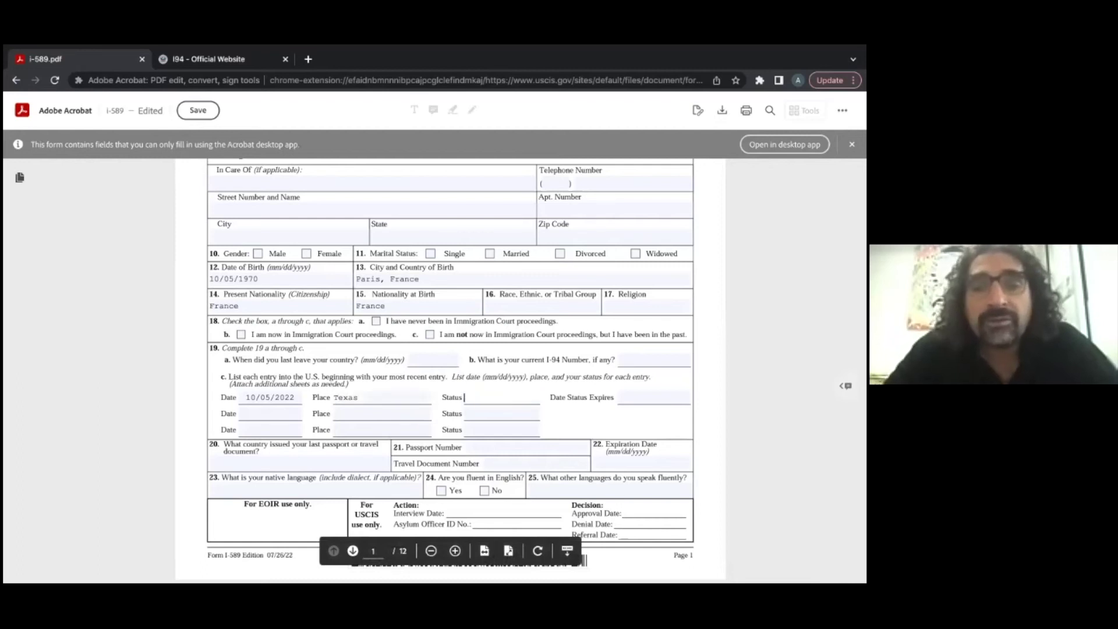
pyautogui.write('EWI')
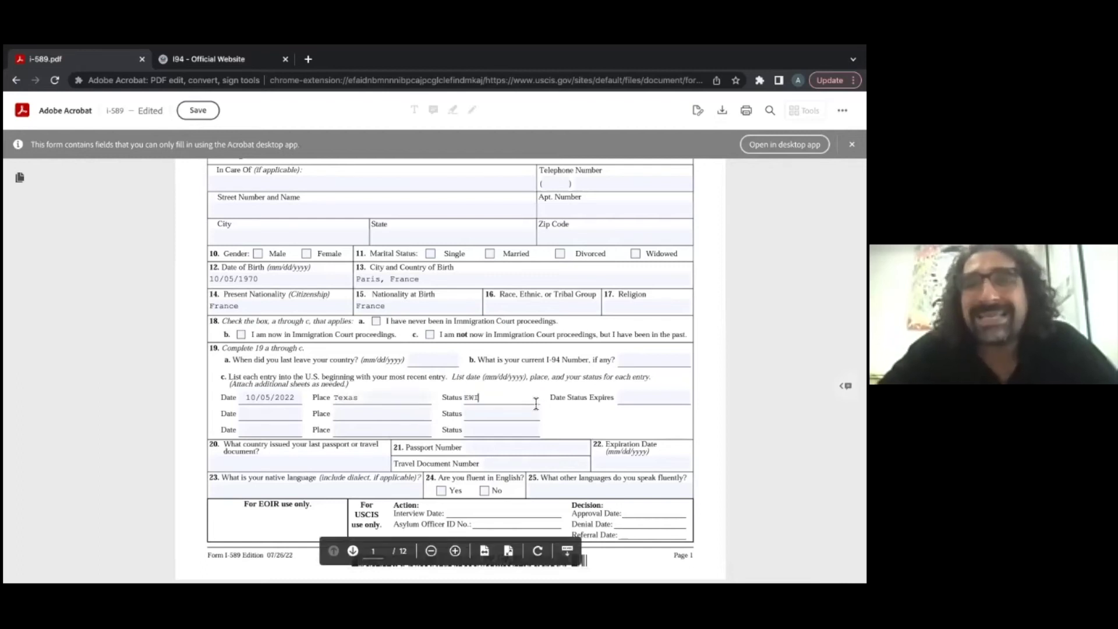
# Step: Enter N/A as the first 19c entry's Date Status Expires, then check the other 19c date fields
pyautogui.click(637, 398)
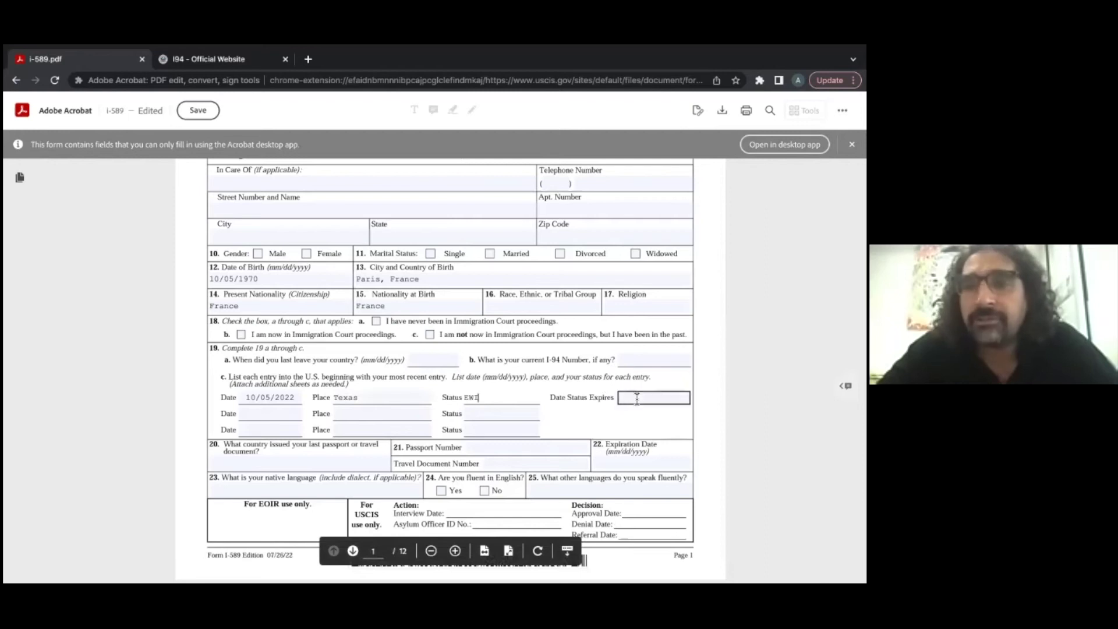
pyautogui.write('N/A')
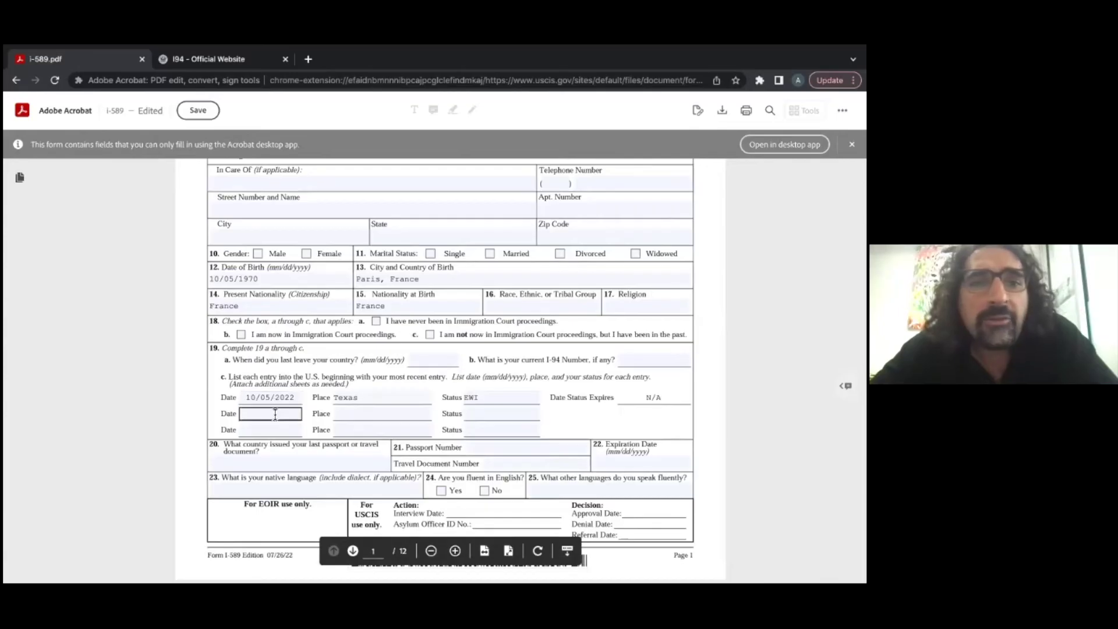
pyautogui.click(270, 414)
pyautogui.click(266, 430)
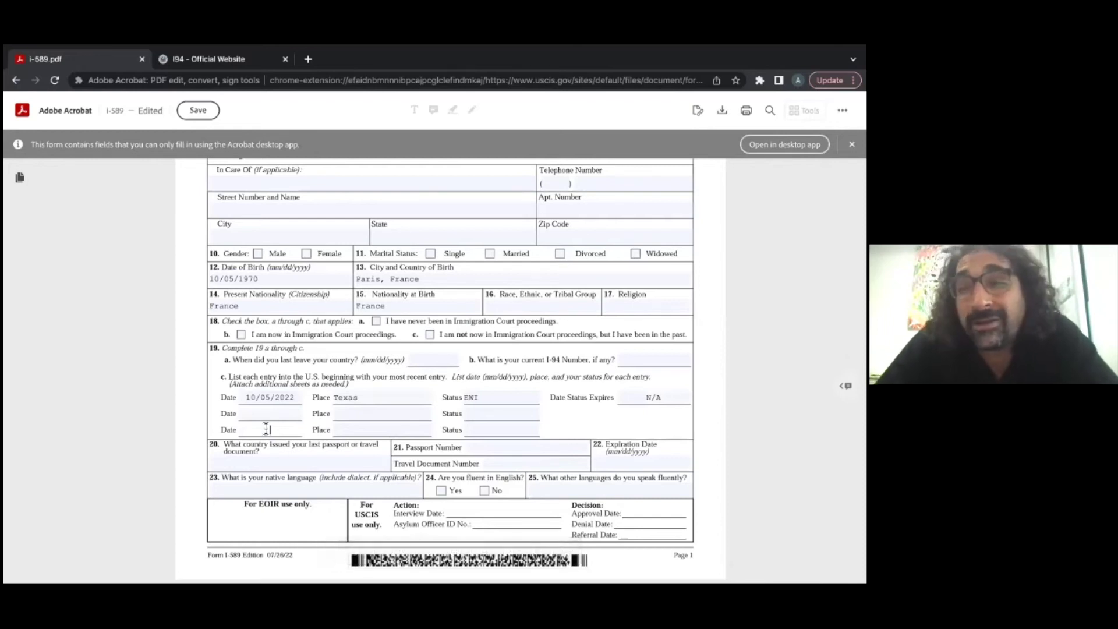
pyautogui.click(266, 429)
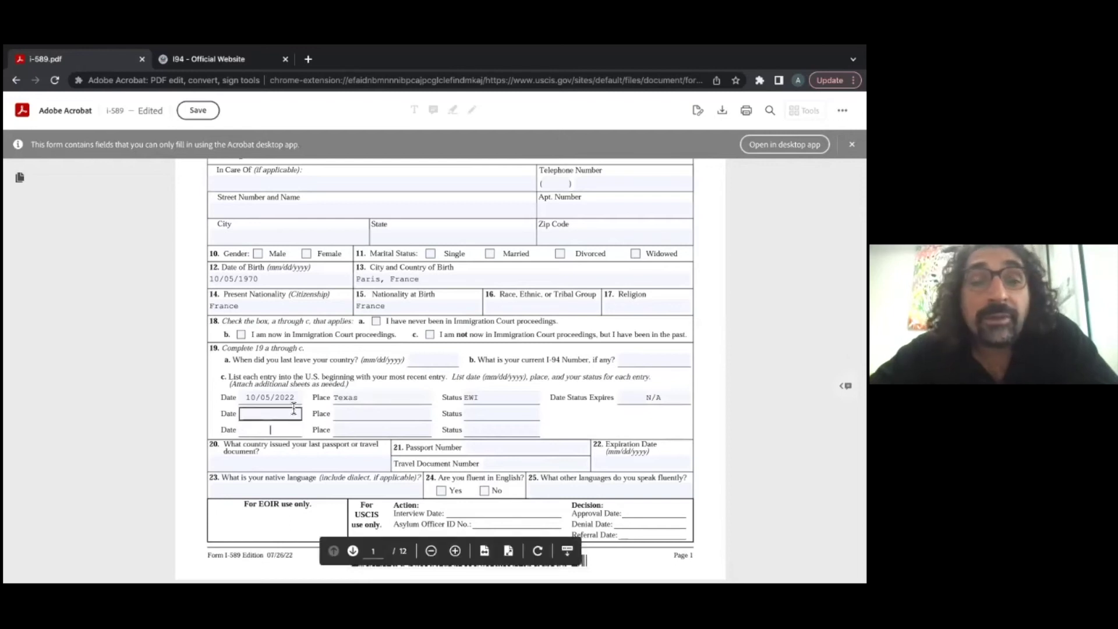
pyautogui.click(291, 414)
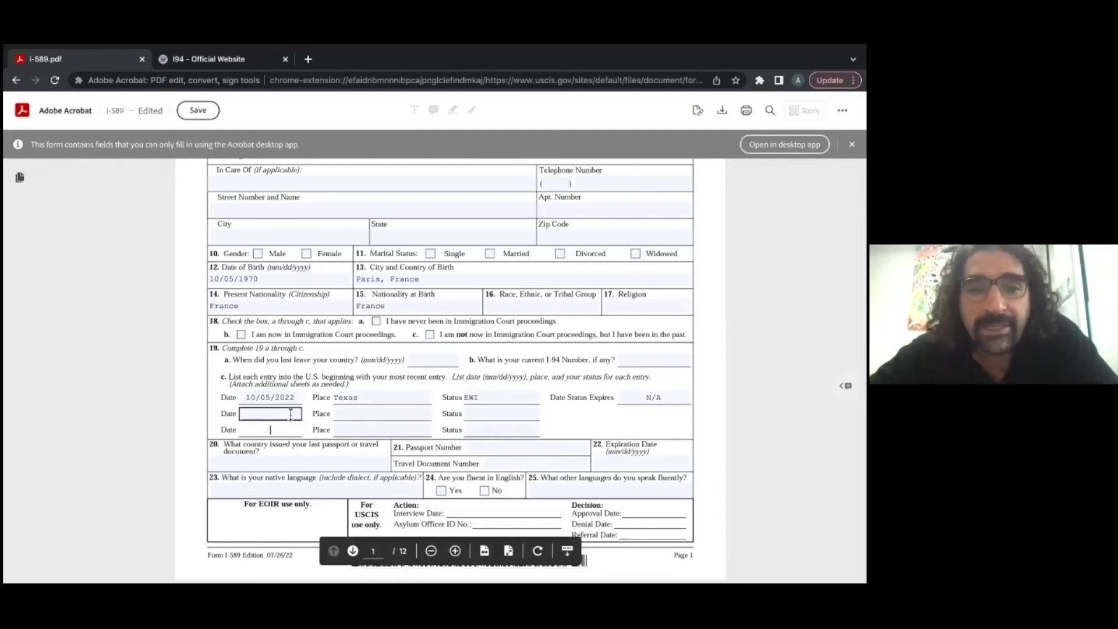
# Step: Scroll to the Supplement B continuation page and enter I. in its Part field
pyautogui.scroll(-3, 315, 428)
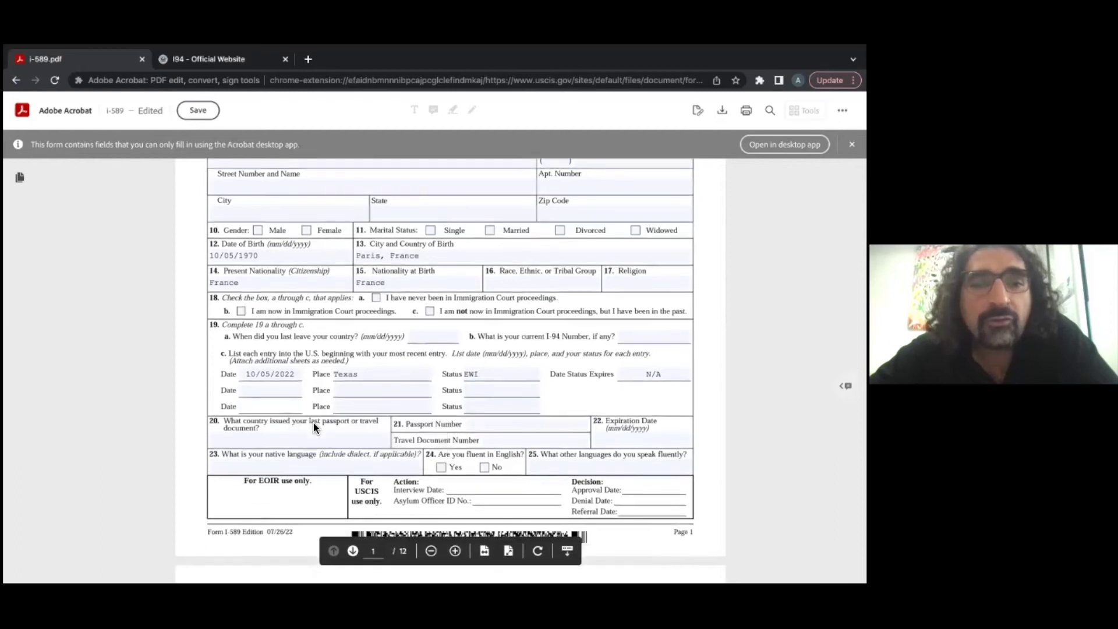
pyautogui.scroll(-15, 314, 428)
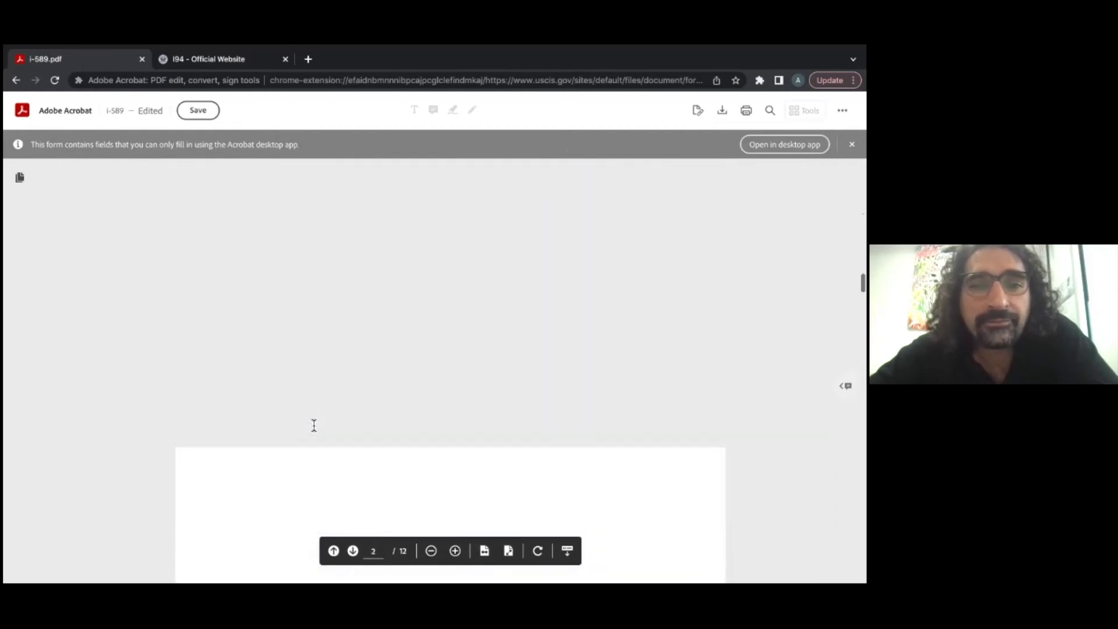
pyautogui.scroll(-20, 314, 425)
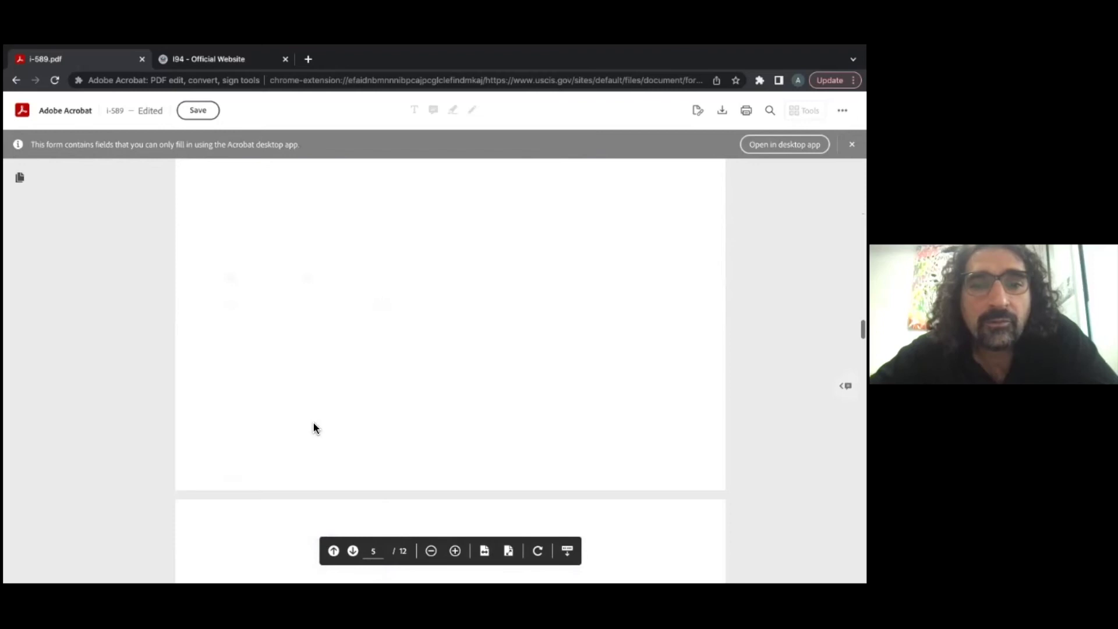
pyautogui.scroll(-20, 314, 425)
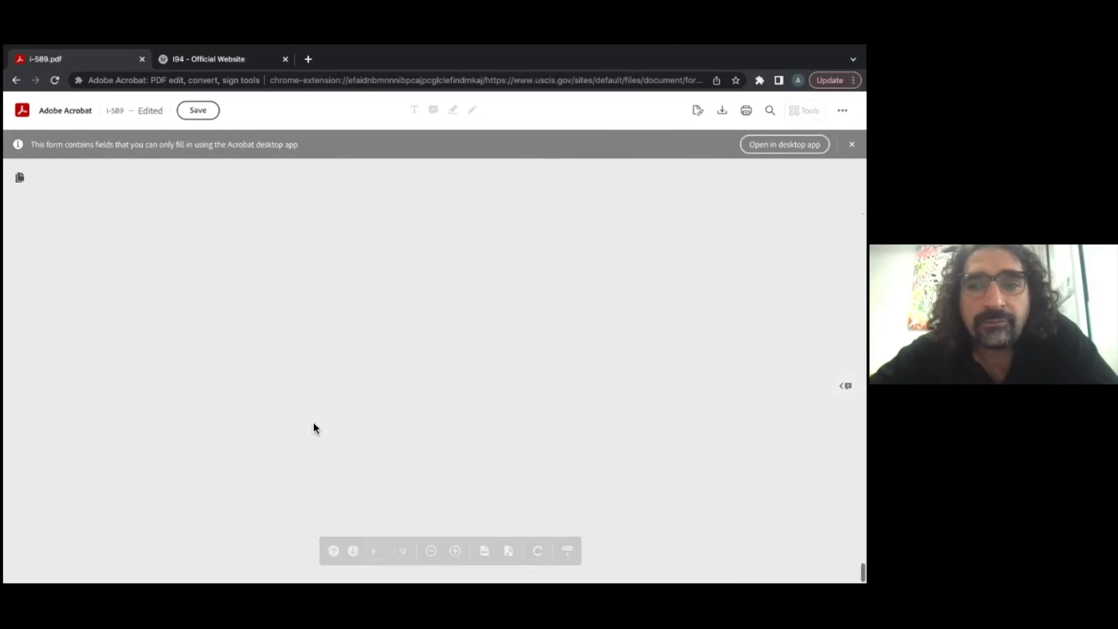
pyautogui.scroll(5, 312, 421)
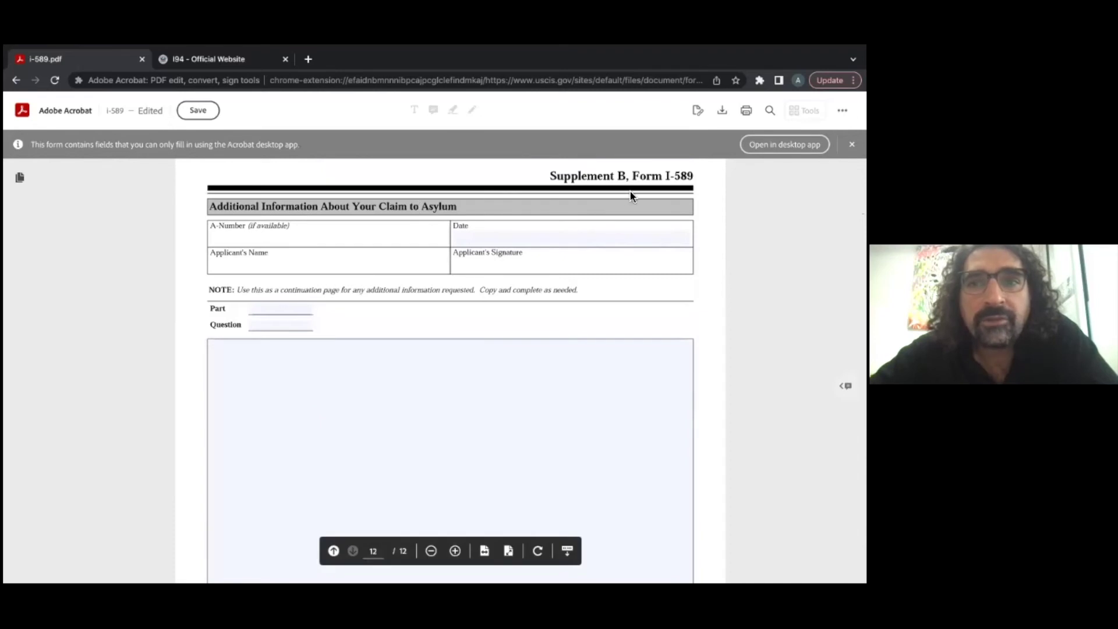
pyautogui.click(265, 309)
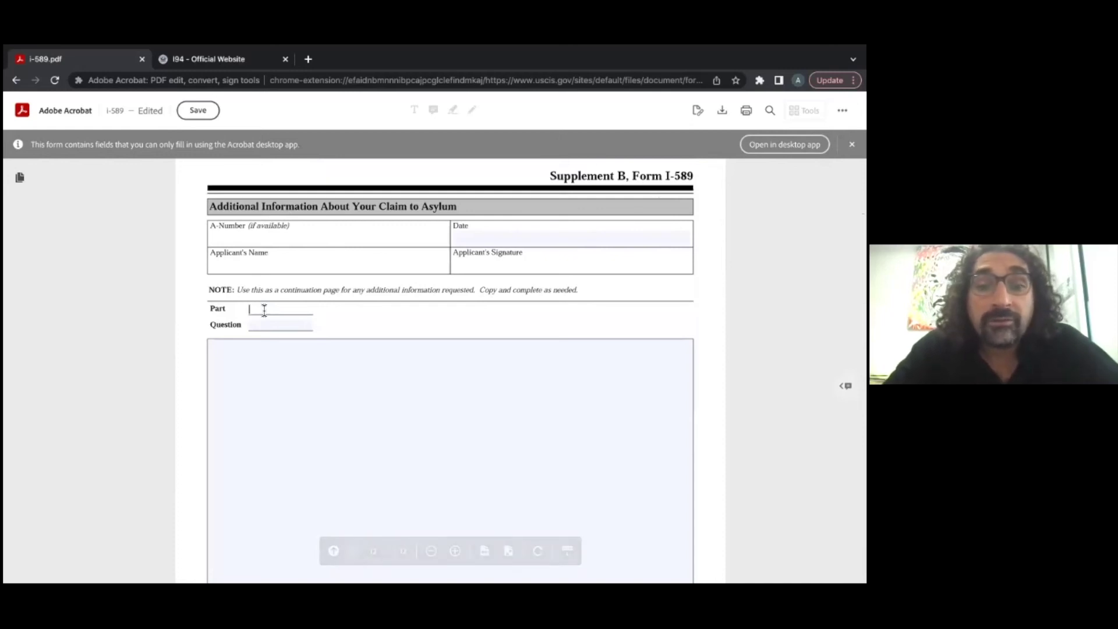
pyautogui.write('I.')
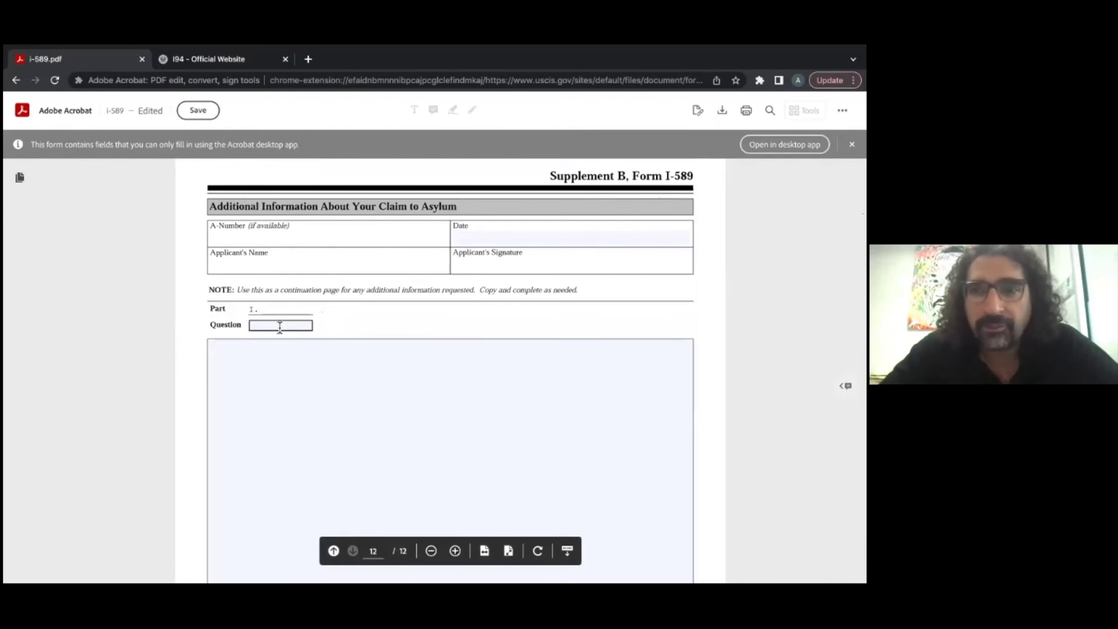
# Step: Scroll back through the form, then jump to the last page, page 12 of 12
pyautogui.scroll(10, 280, 327)
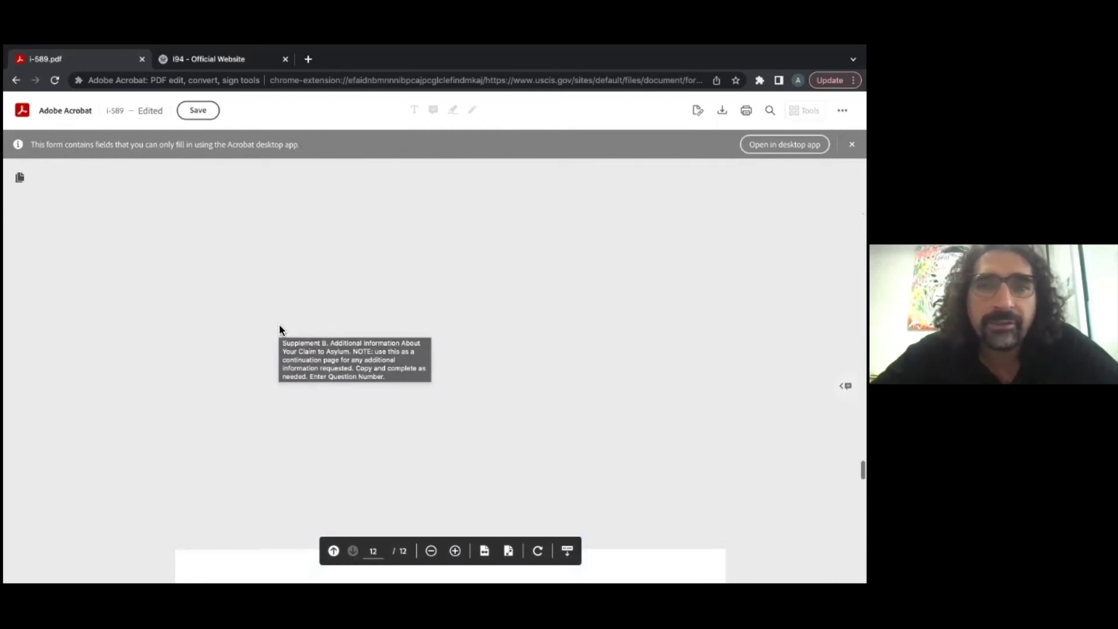
pyautogui.scroll(5, 279, 330)
pyautogui.scroll(15, 279, 324)
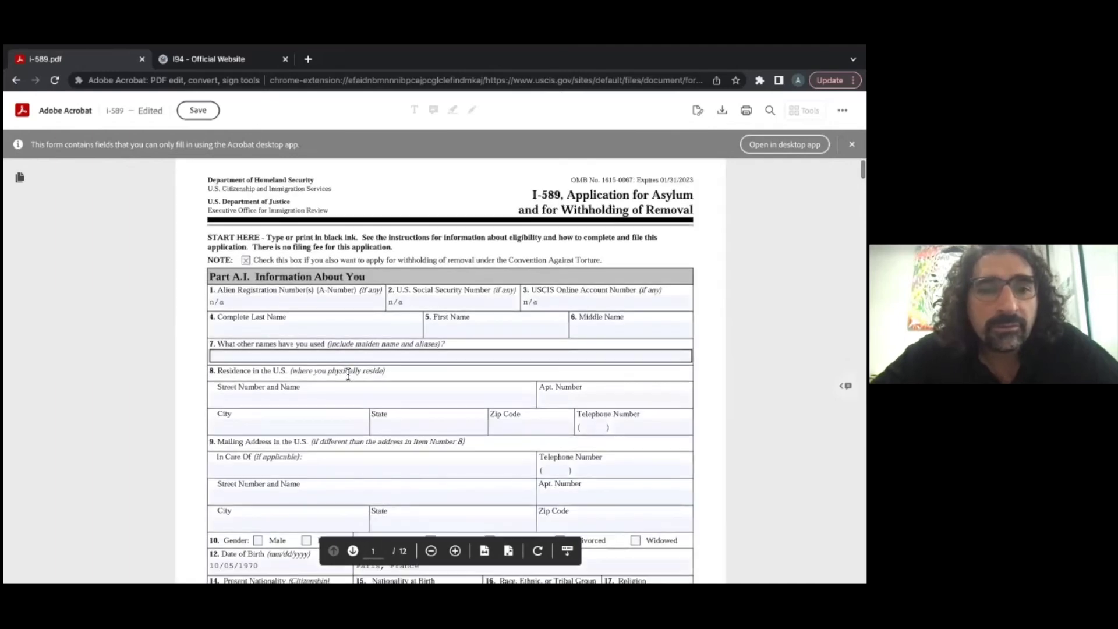
pyautogui.scroll(-6, 348, 375)
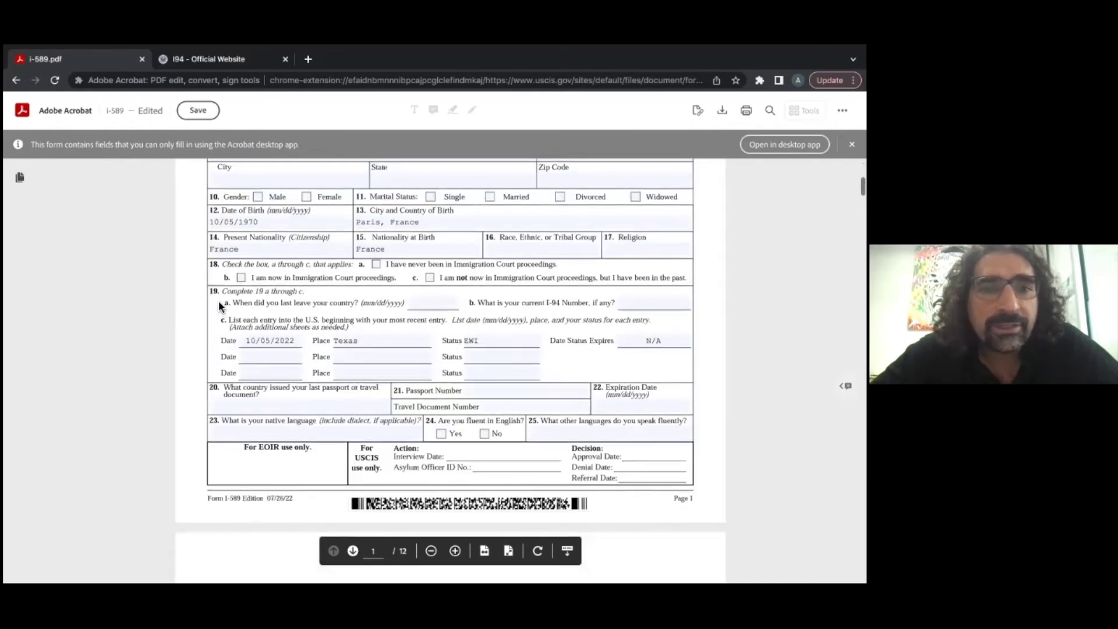
pyautogui.scroll(6, 331, 336)
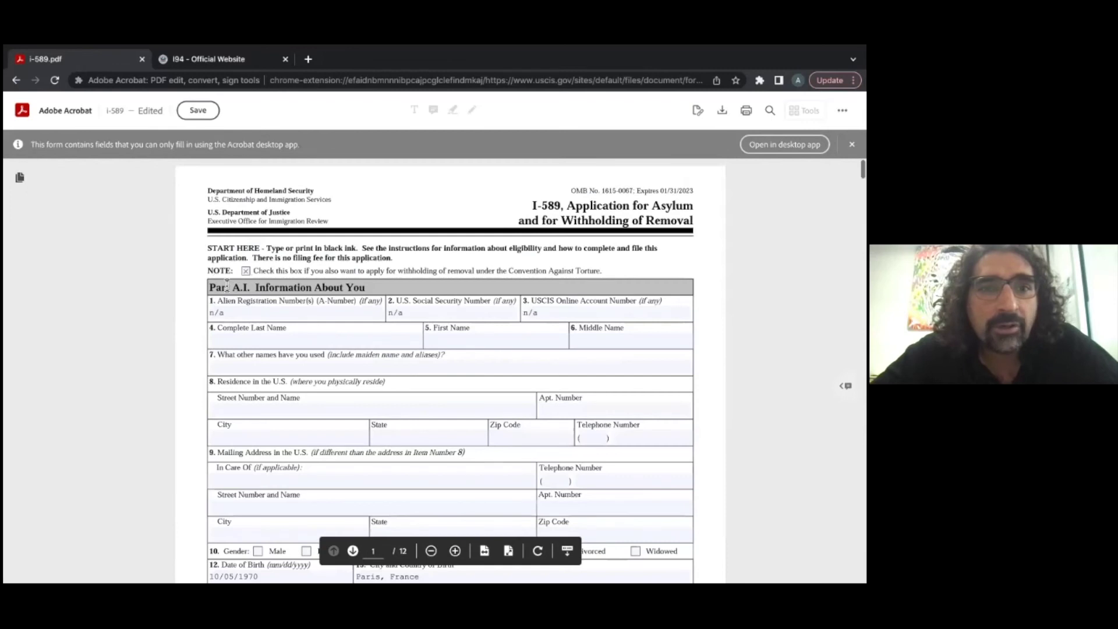
pyautogui.scroll(-2, 319, 324)
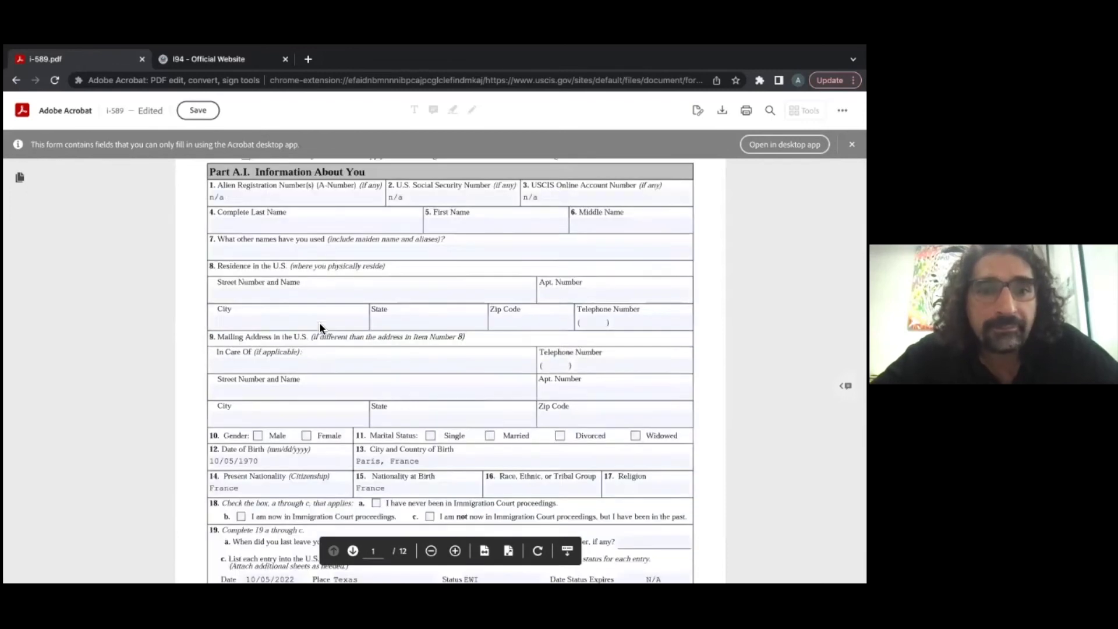
pyautogui.press('End')
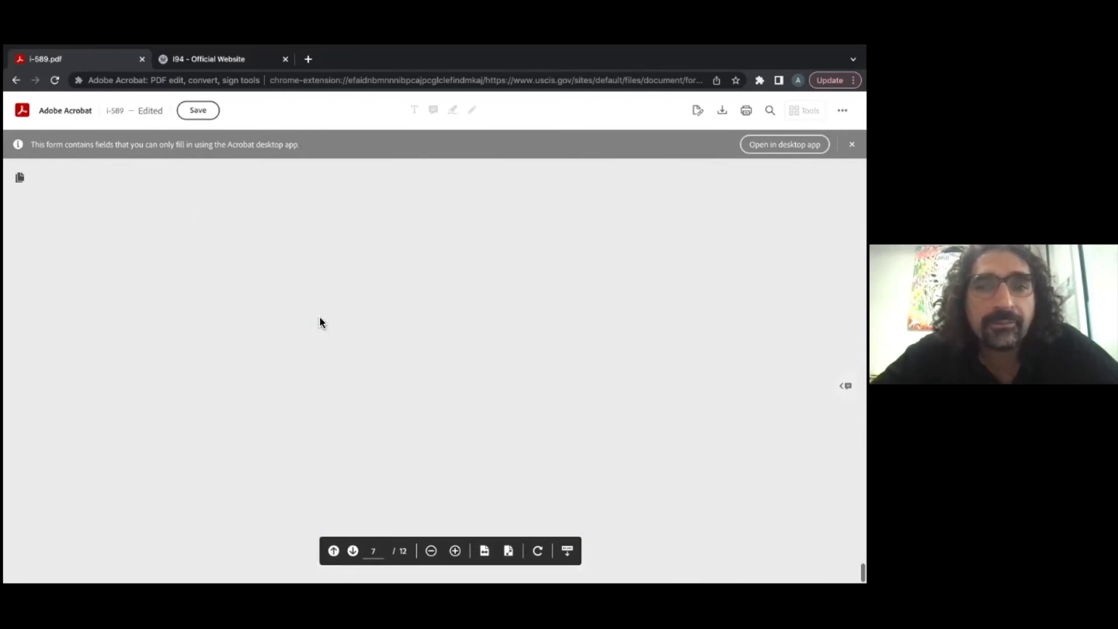
pyautogui.scroll(5, 318, 318)
# Step: Enter Part A.I and Question 19 in the Supplement B continuation fields
pyautogui.click(262, 226)
pyautogui.write('A.')
pyautogui.press('BackSpace')
pyautogui.press('BackSpace')
pyautogui.write('A.')
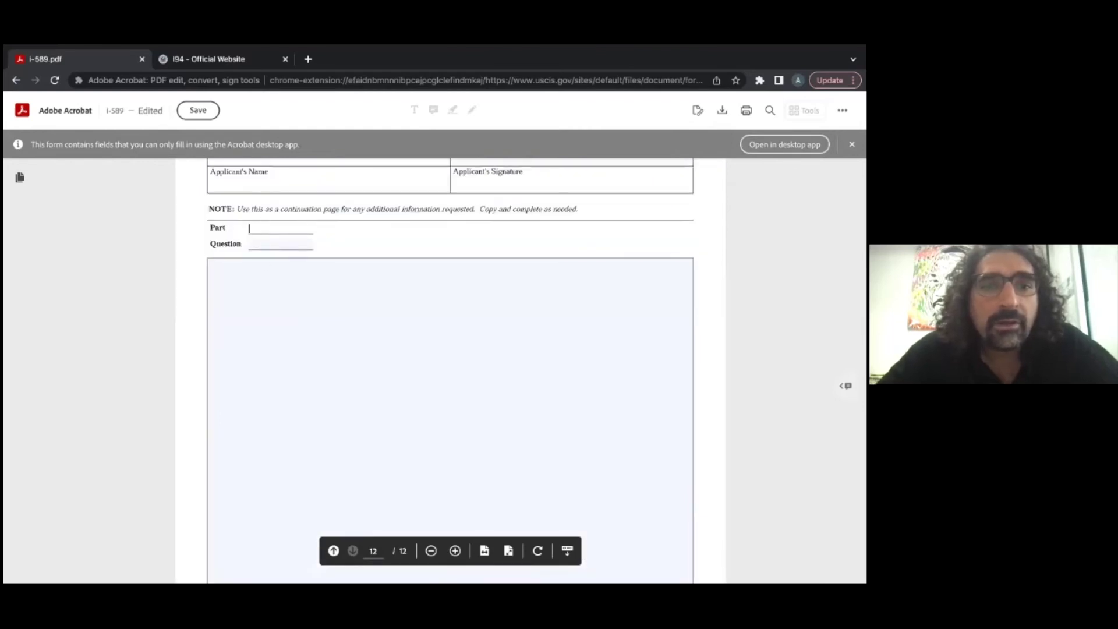
pyautogui.write('I')
pyautogui.press('Tab')
pyautogui.write('19')
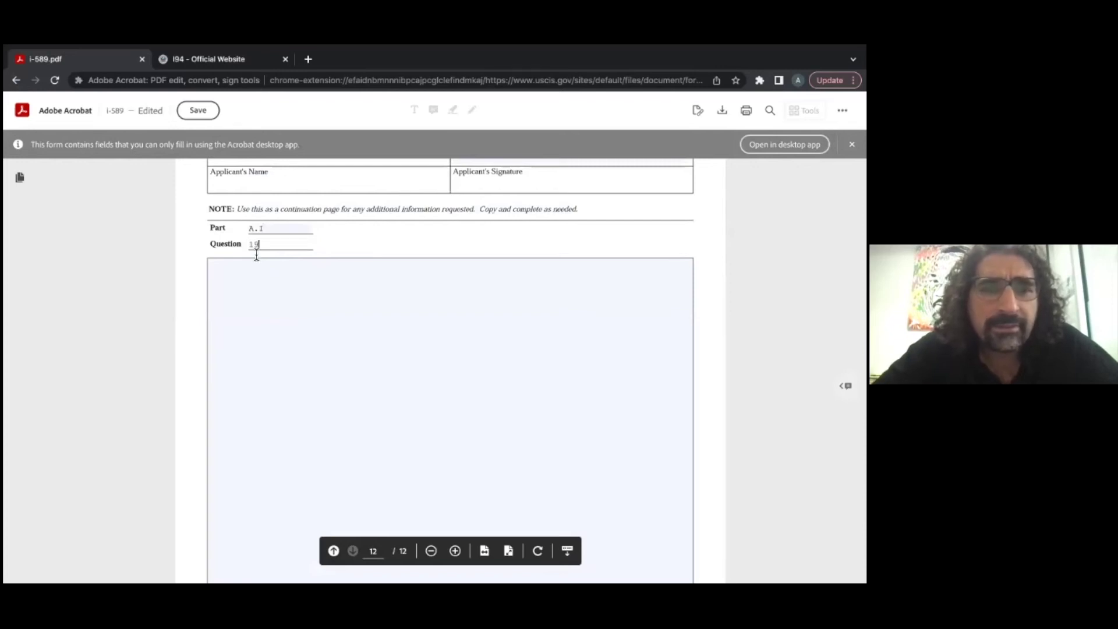
# Step: Backspace the Question and Part entries out again and return toward the page header
pyautogui.click(253, 282)
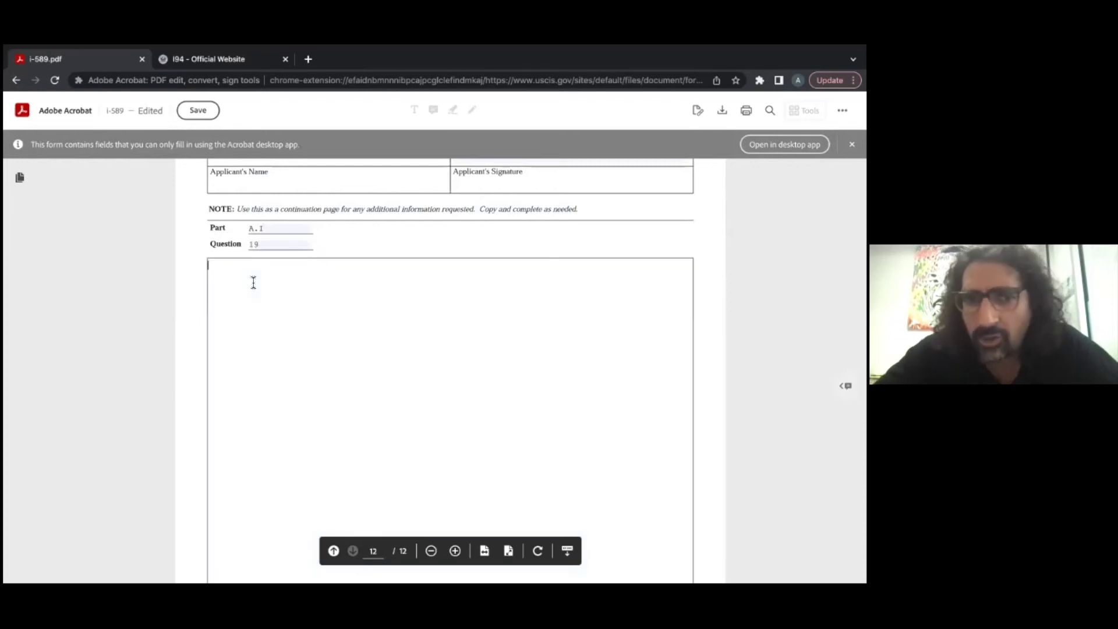
pyautogui.click(260, 246)
pyautogui.press('BackSpace')
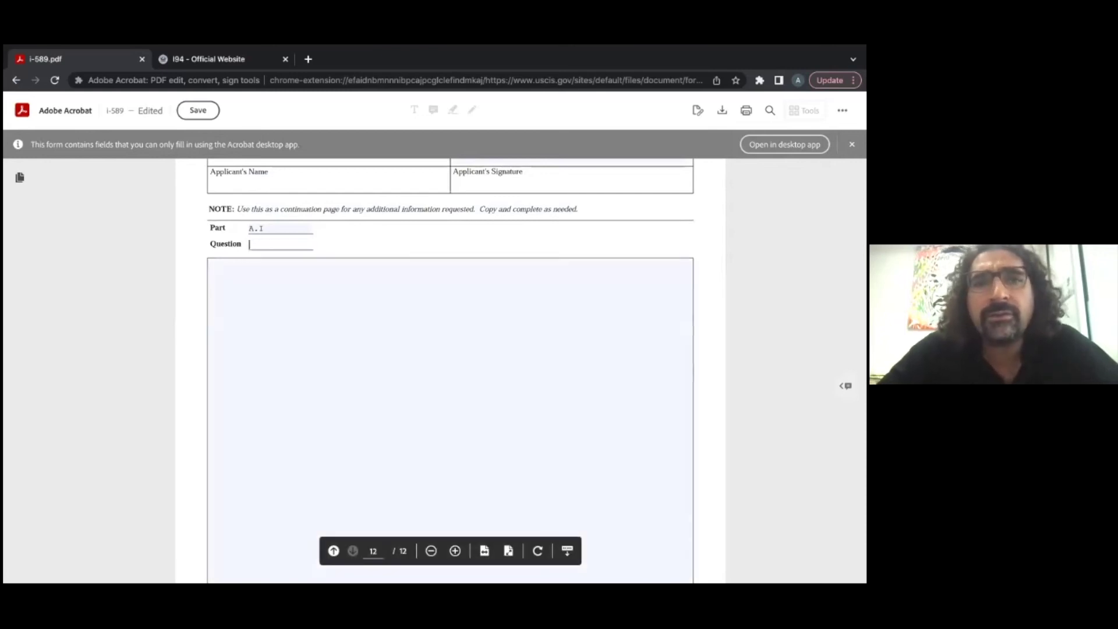
pyautogui.click(262, 229)
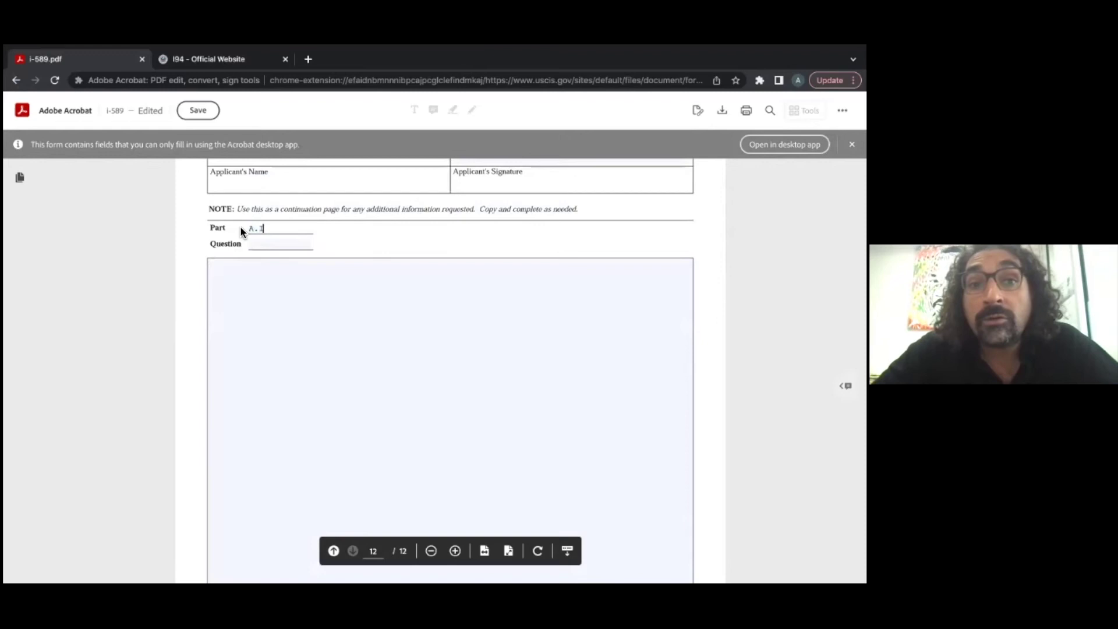
pyautogui.press('BackSpace')
pyautogui.press('BackSpace')
pyautogui.scroll(3, 451, 350)
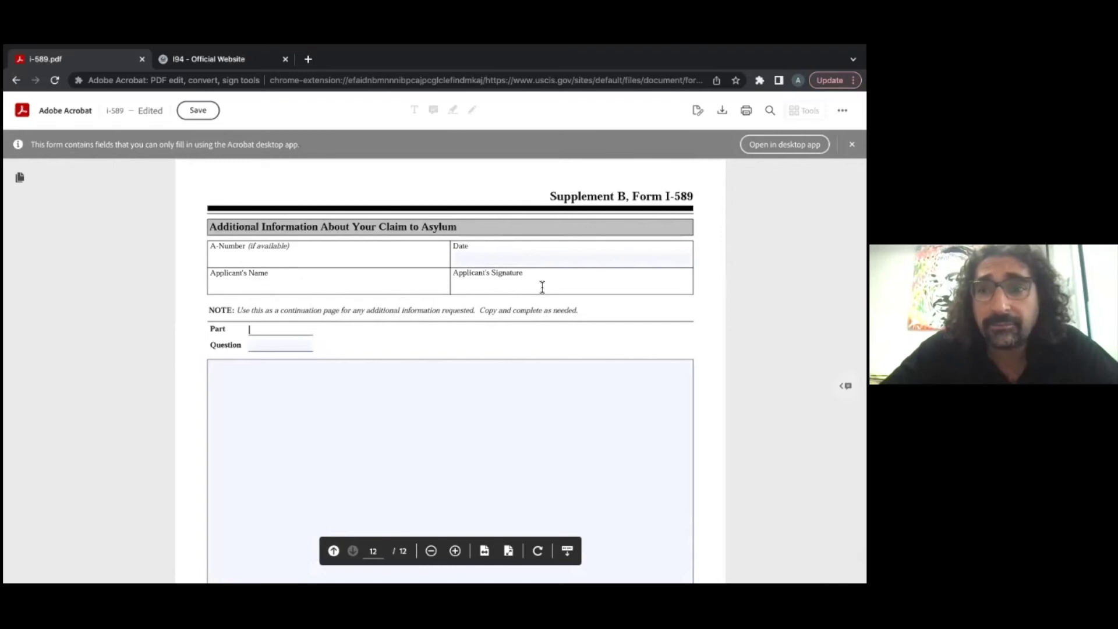
# Step: Enter n/a as the passport-issuing country in item 20
pyautogui.scroll(15, 541, 287)
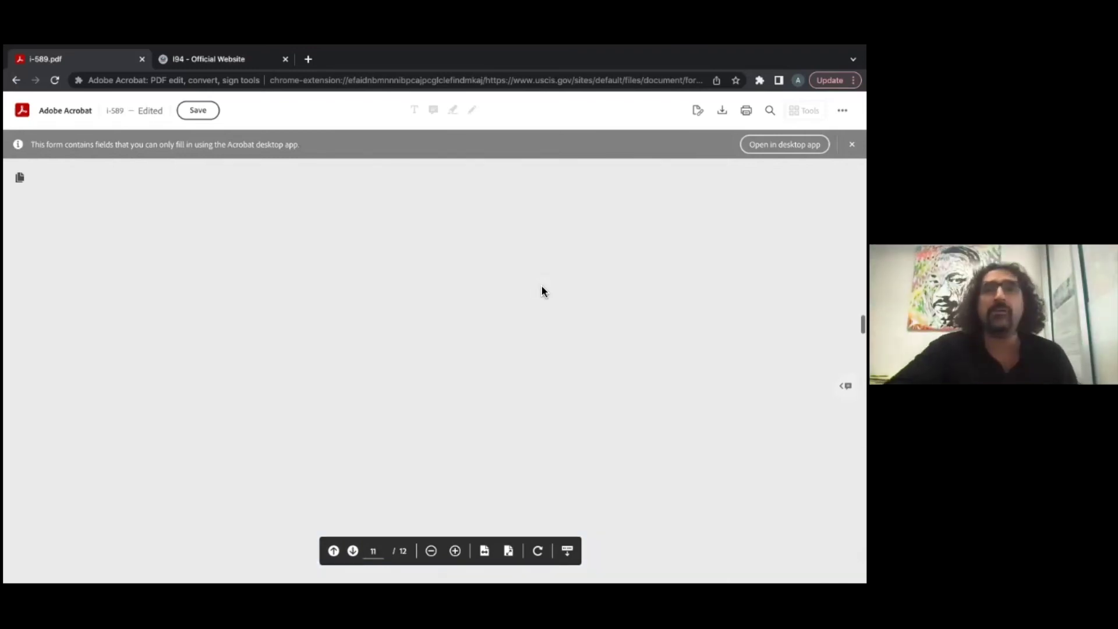
pyautogui.scroll(15, 541, 289)
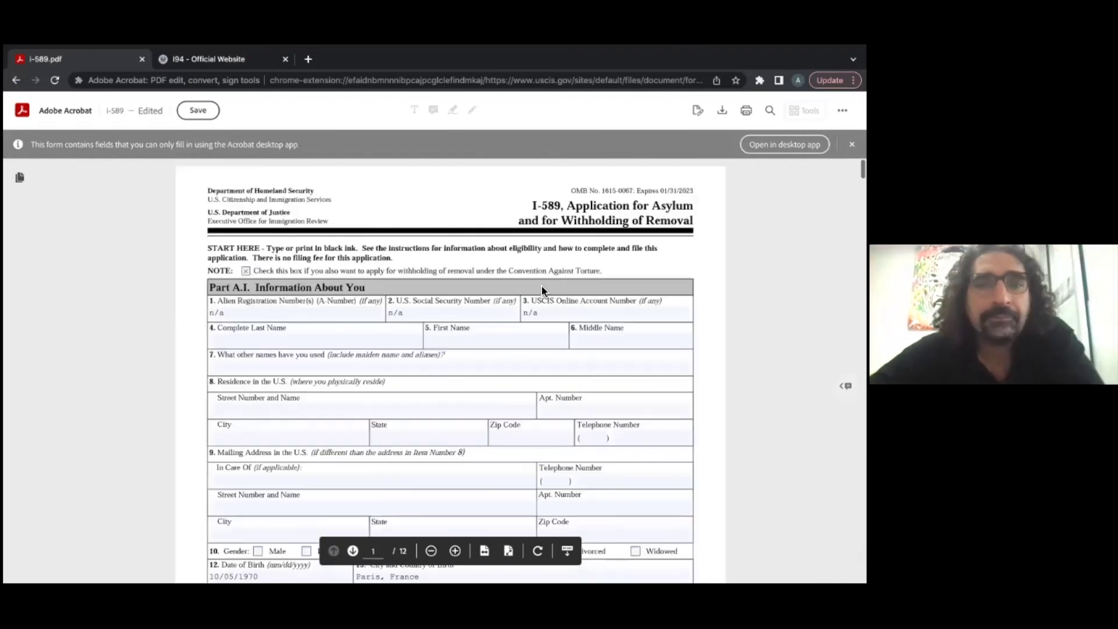
pyautogui.scroll(-5, 542, 286)
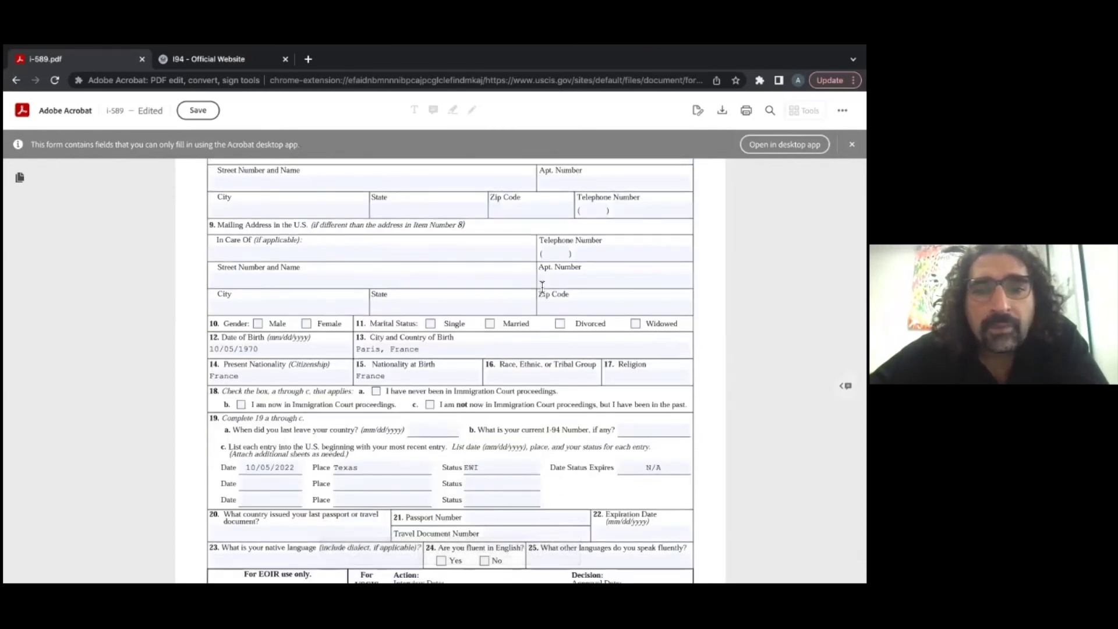
pyautogui.scroll(-1, 568, 413)
pyautogui.click(262, 400)
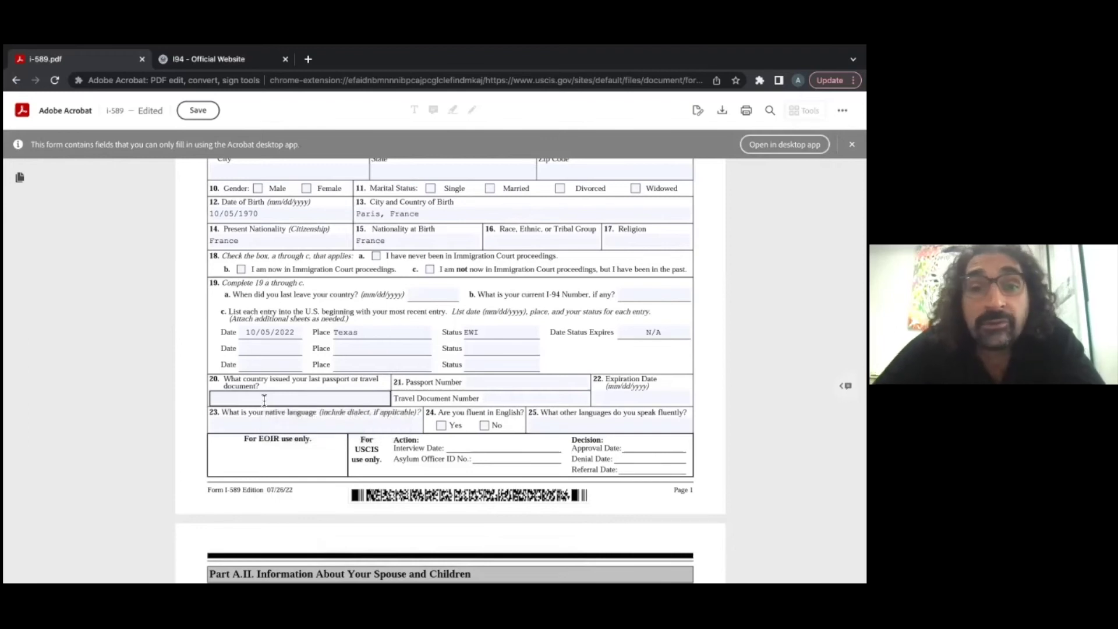
pyautogui.click(264, 399)
pyautogui.write('n/a')
# Step: Try a passport number, then enter N/A as the Travel Document Number
pyautogui.click(493, 381)
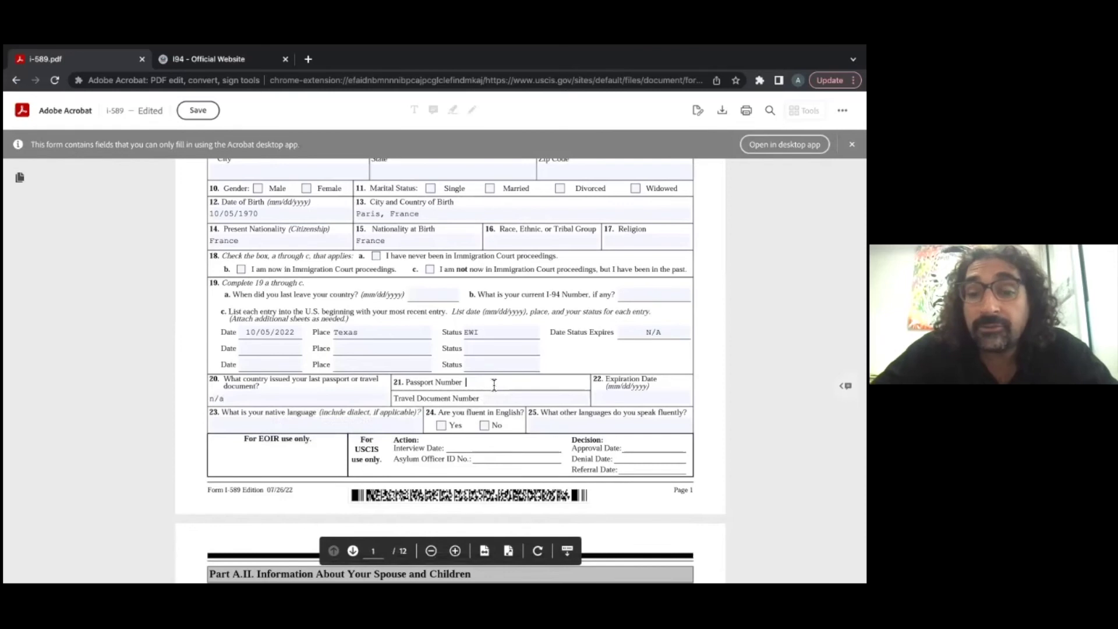
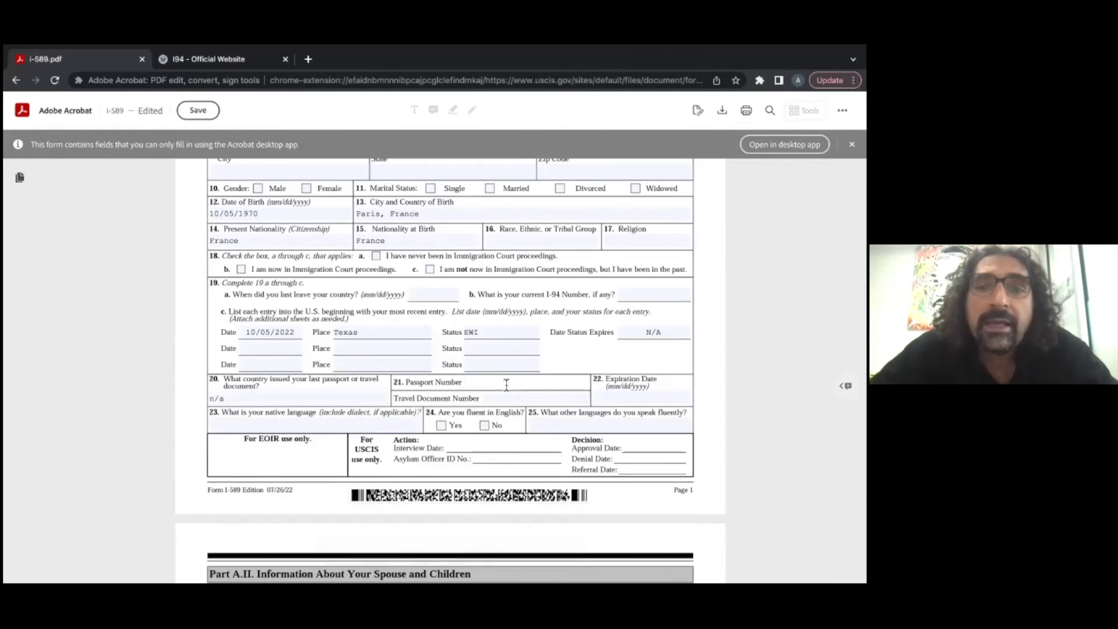
pyautogui.click(514, 399)
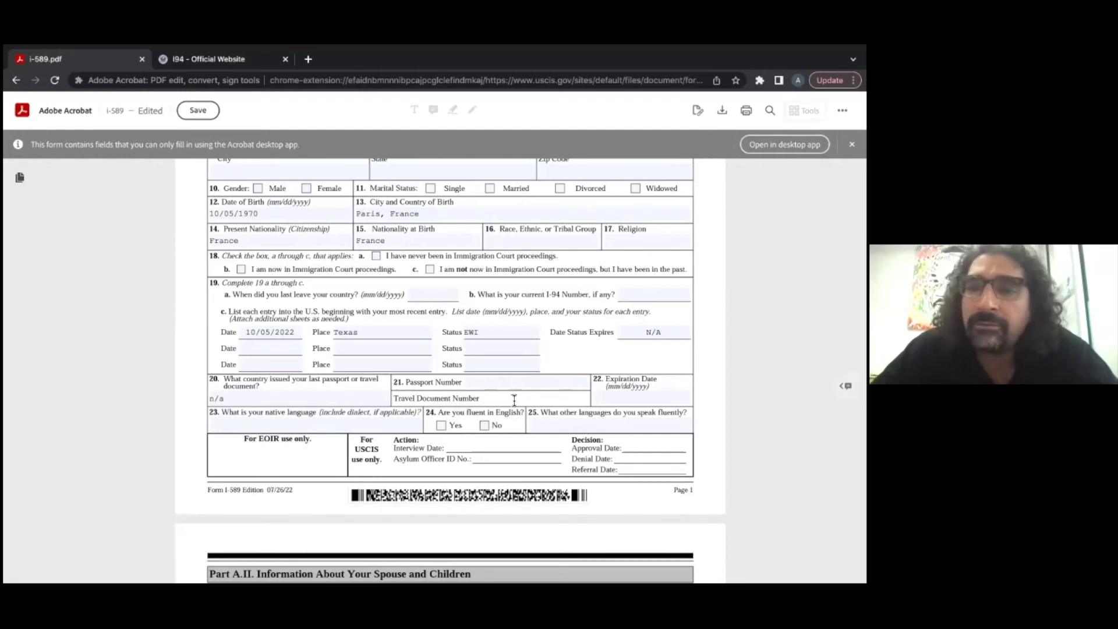
pyautogui.write('N/A')
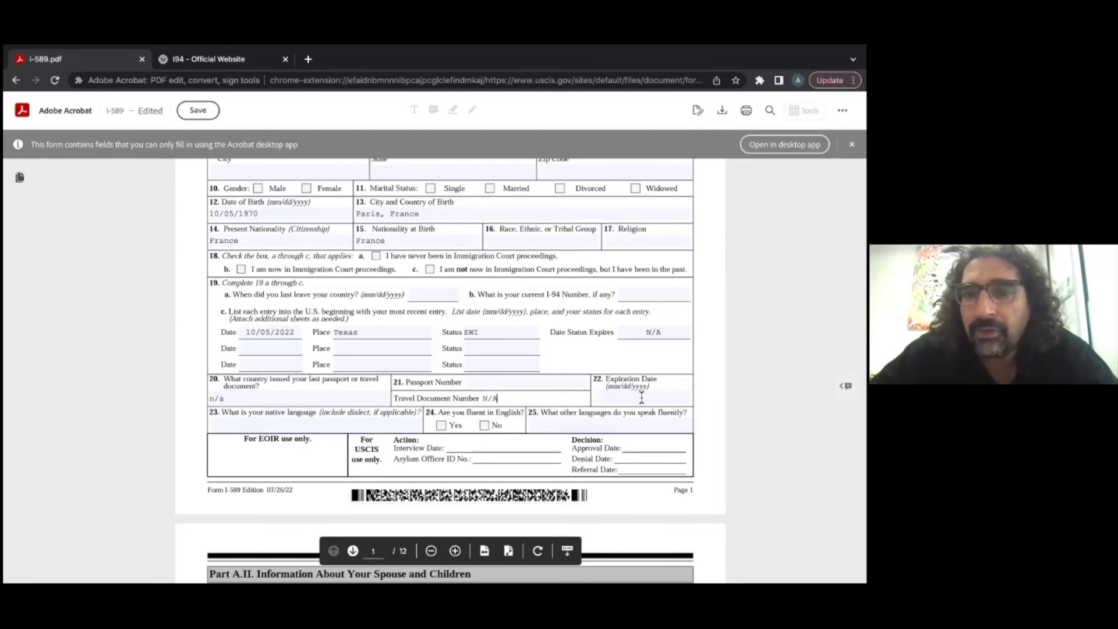
pyautogui.click(638, 398)
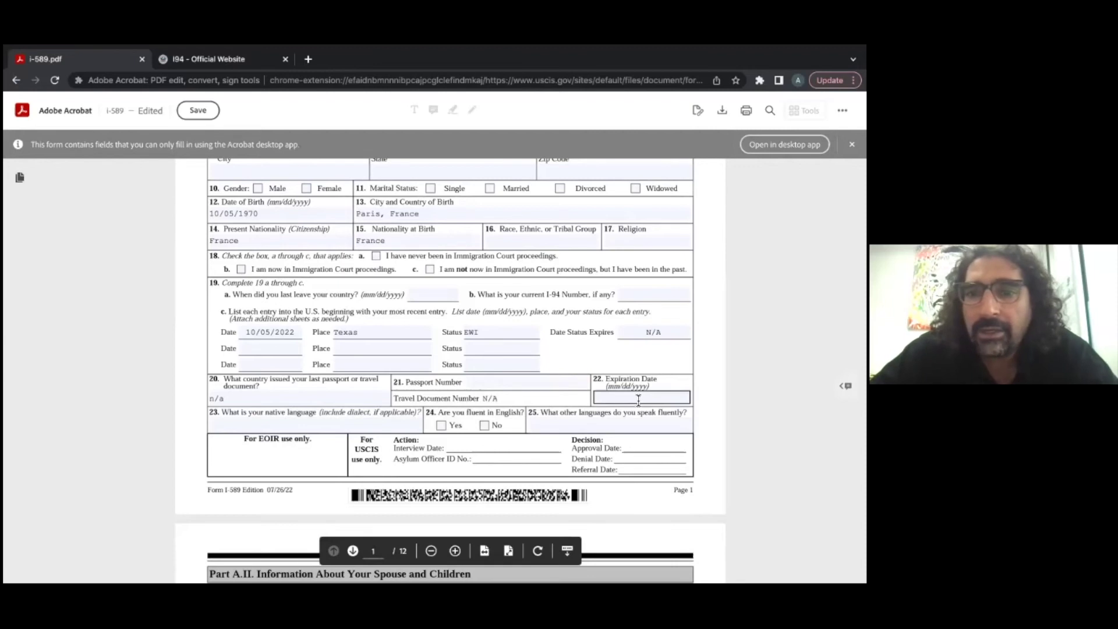
pyautogui.click(638, 400)
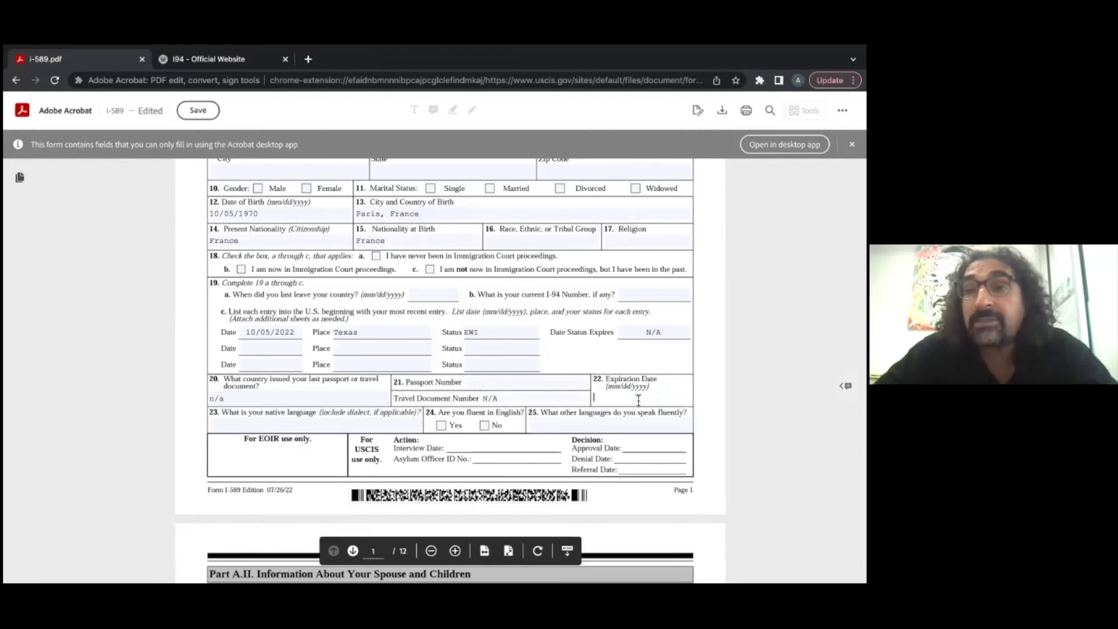
pyautogui.click(313, 425)
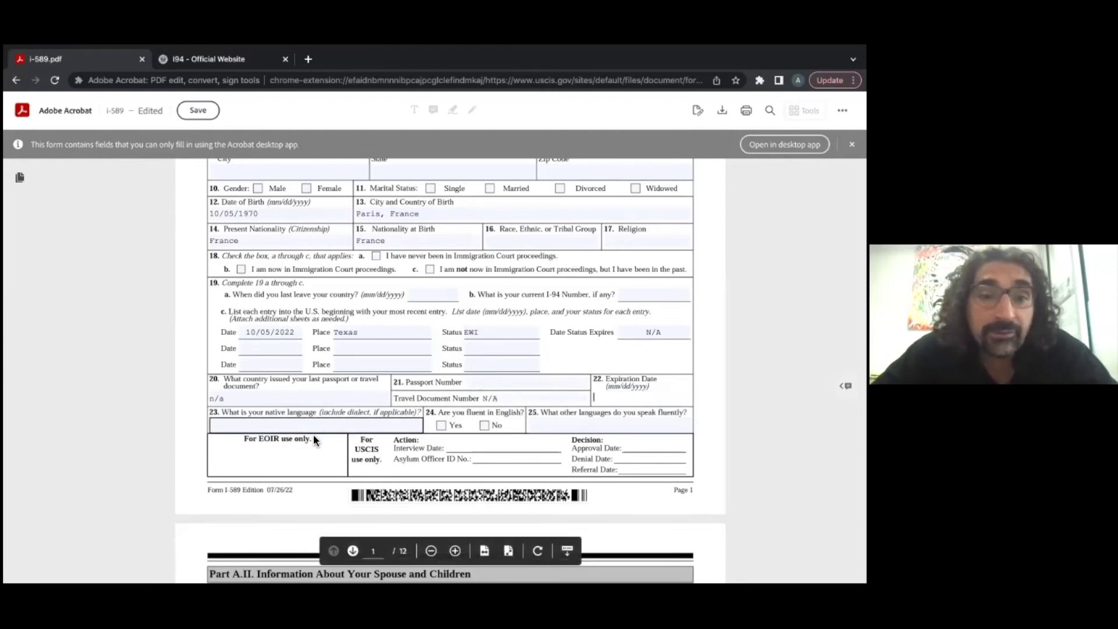
# Step: Fill items 23–25 with Haitian Creole, Yes to English fluency, and French
pyautogui.click(313, 425)
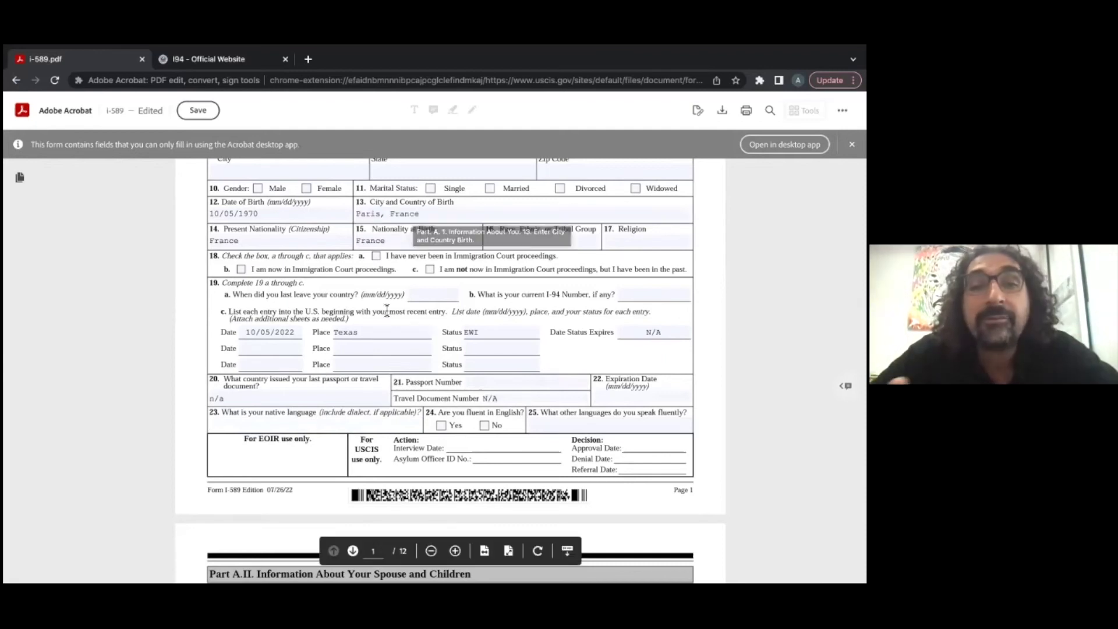
pyautogui.write('H')
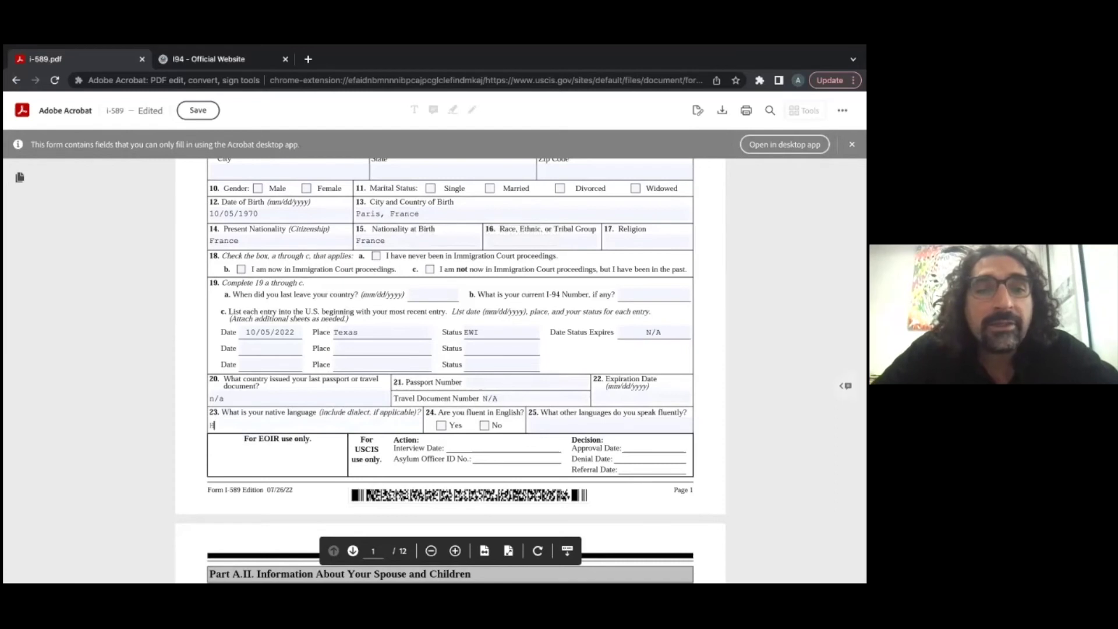
pyautogui.write('aitian Creole')
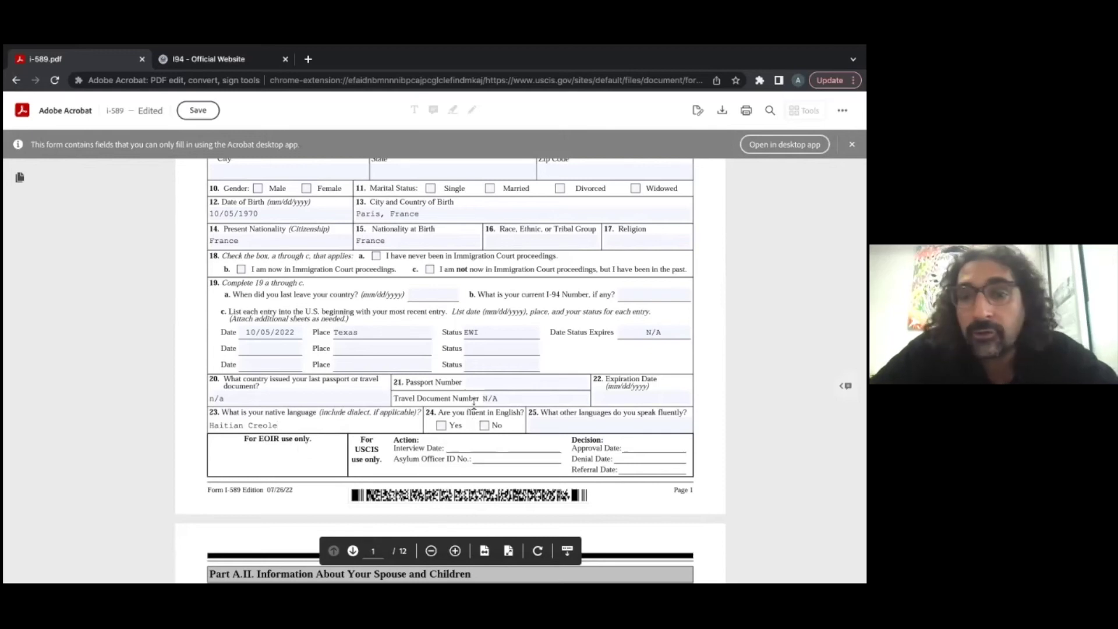
pyautogui.click(441, 425)
pyautogui.click(565, 426)
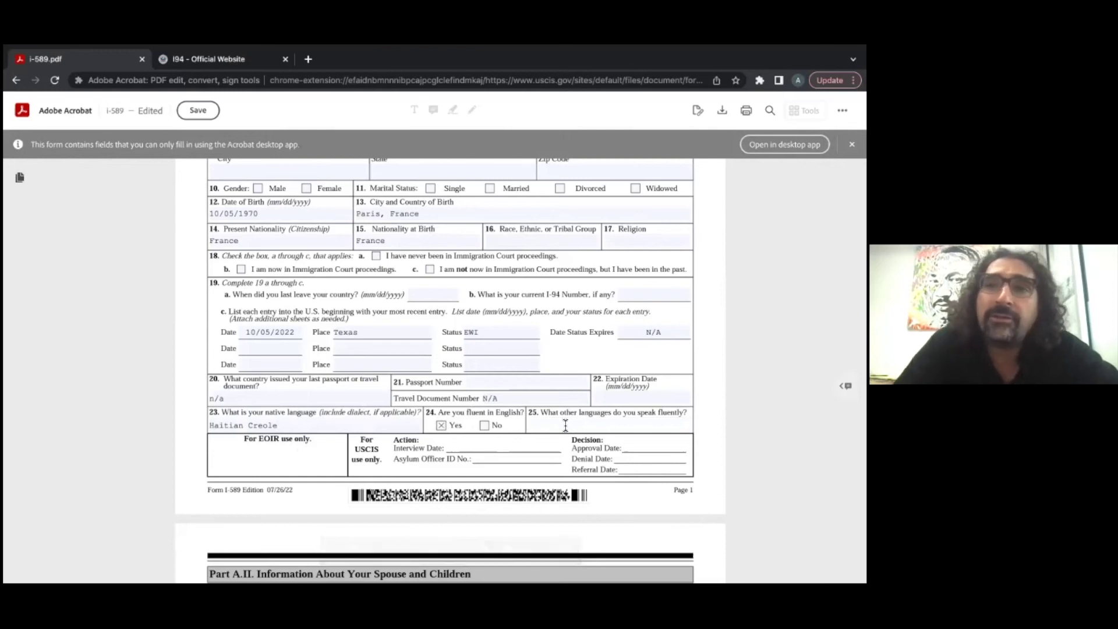
pyautogui.write('French')
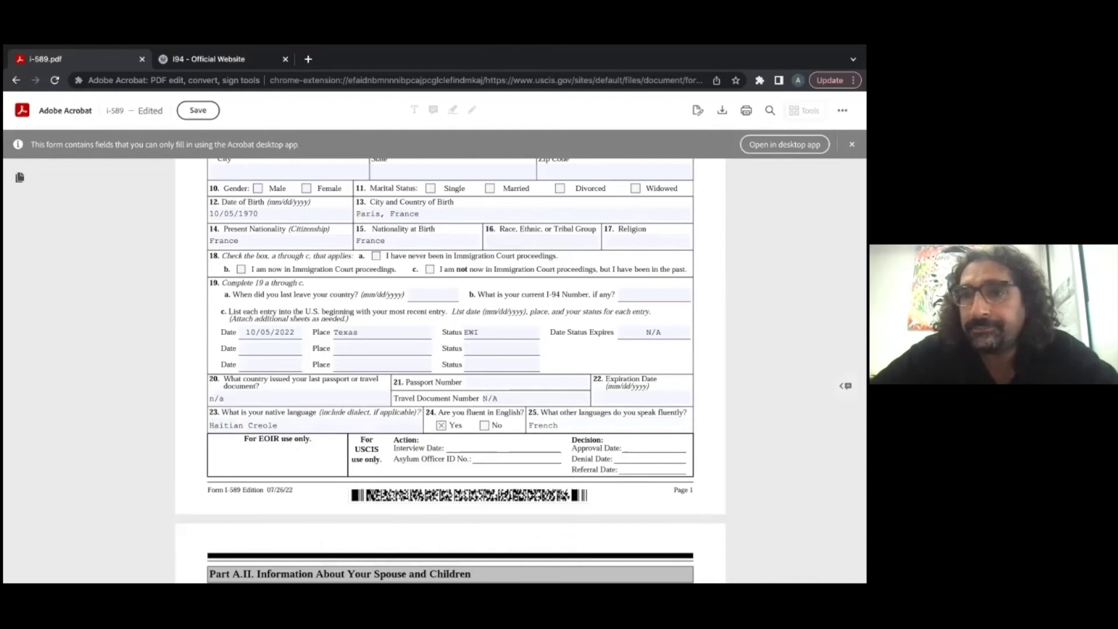
# Step: In Part A.II, settle item 15 on No for the spouse being in the U.S
pyautogui.scroll(-1, 581, 369)
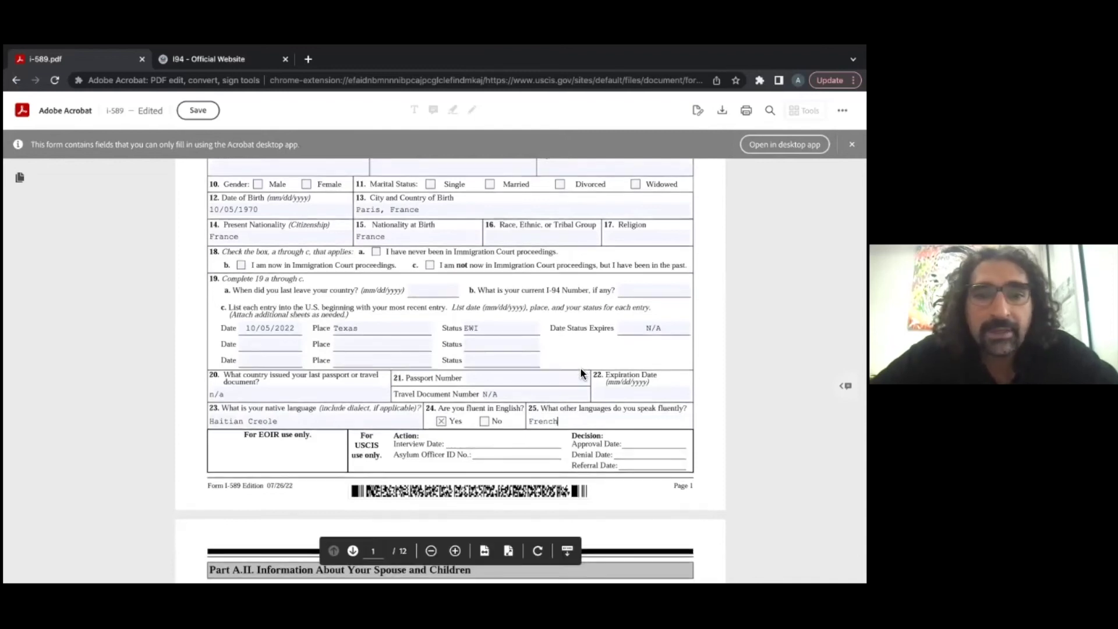
pyautogui.scroll(-2, 580, 372)
pyautogui.scroll(-5, 599, 417)
pyautogui.scroll(-2, 606, 421)
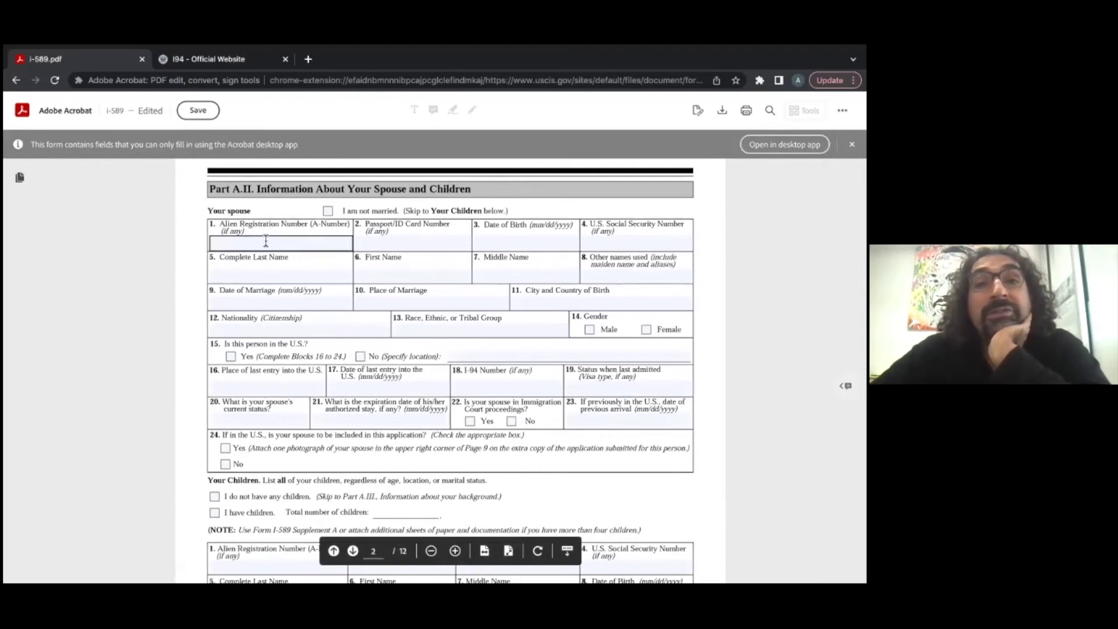
pyautogui.scroll(-1, 283, 261)
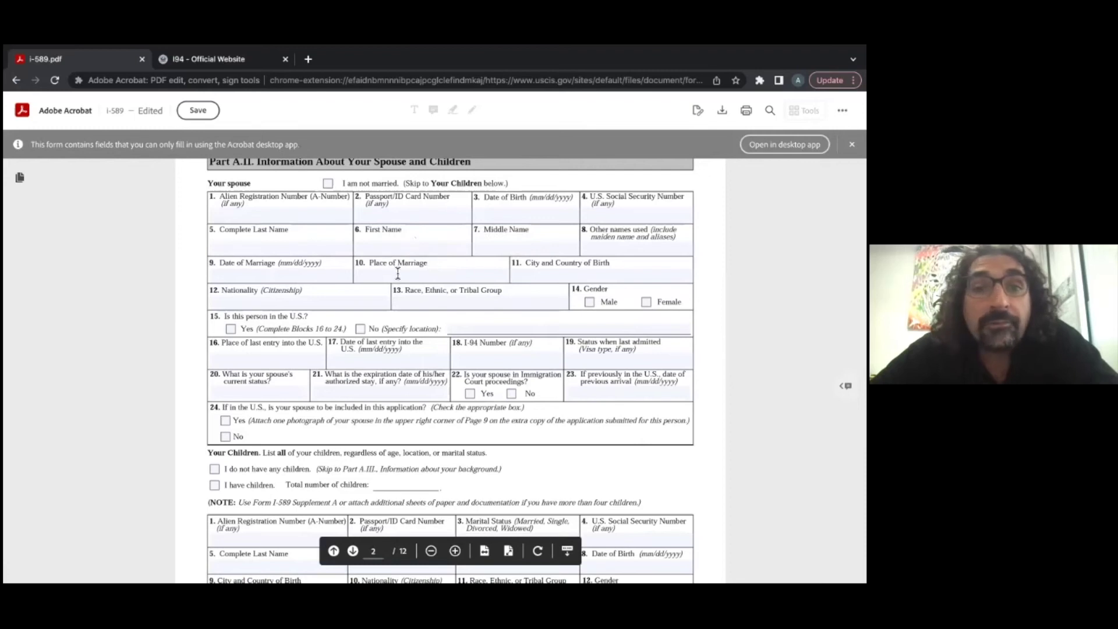
pyautogui.click(232, 329)
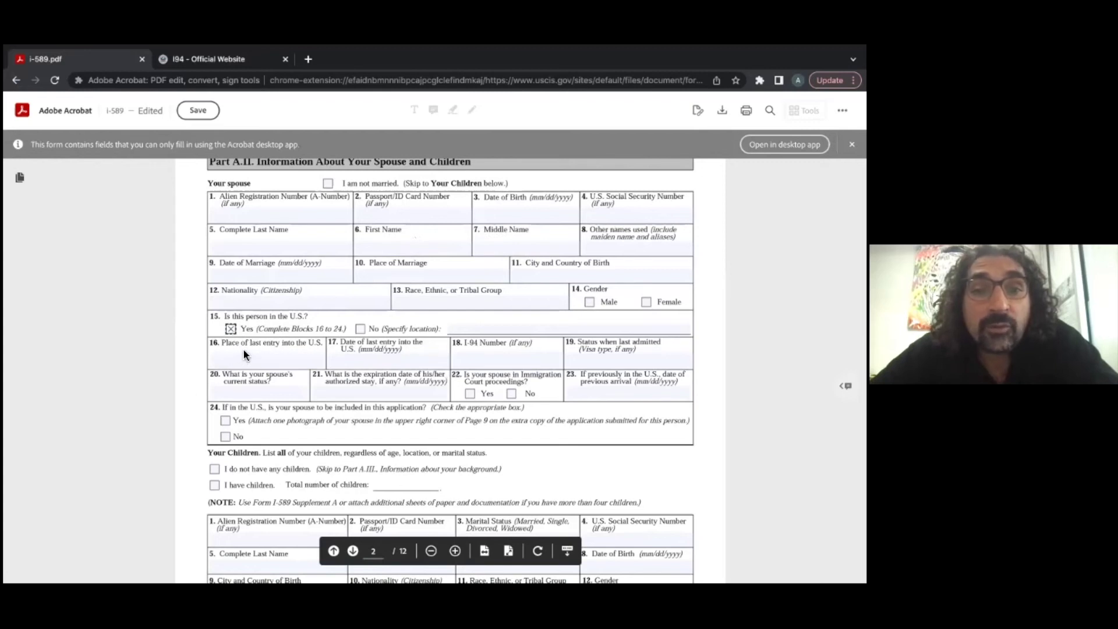
pyautogui.click(628, 393)
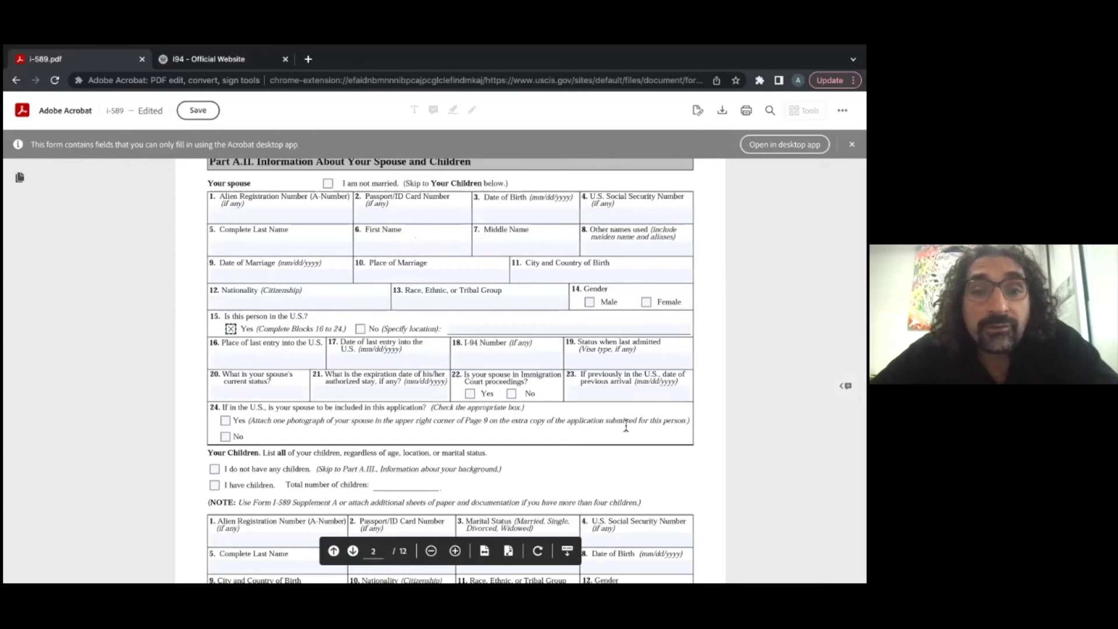
pyautogui.click(231, 328)
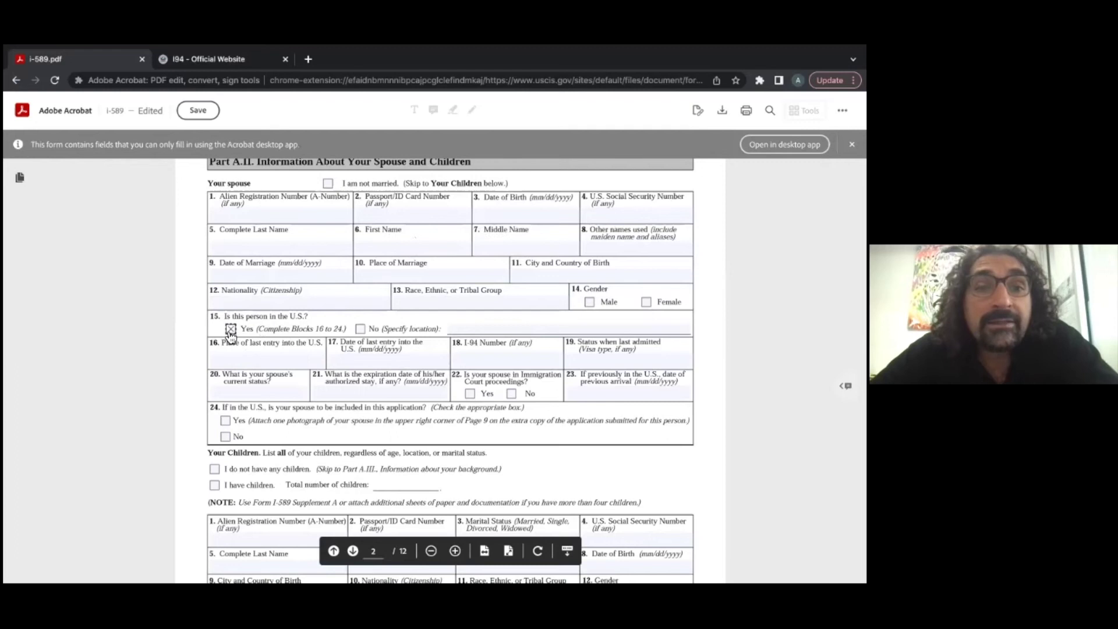
pyautogui.click(360, 329)
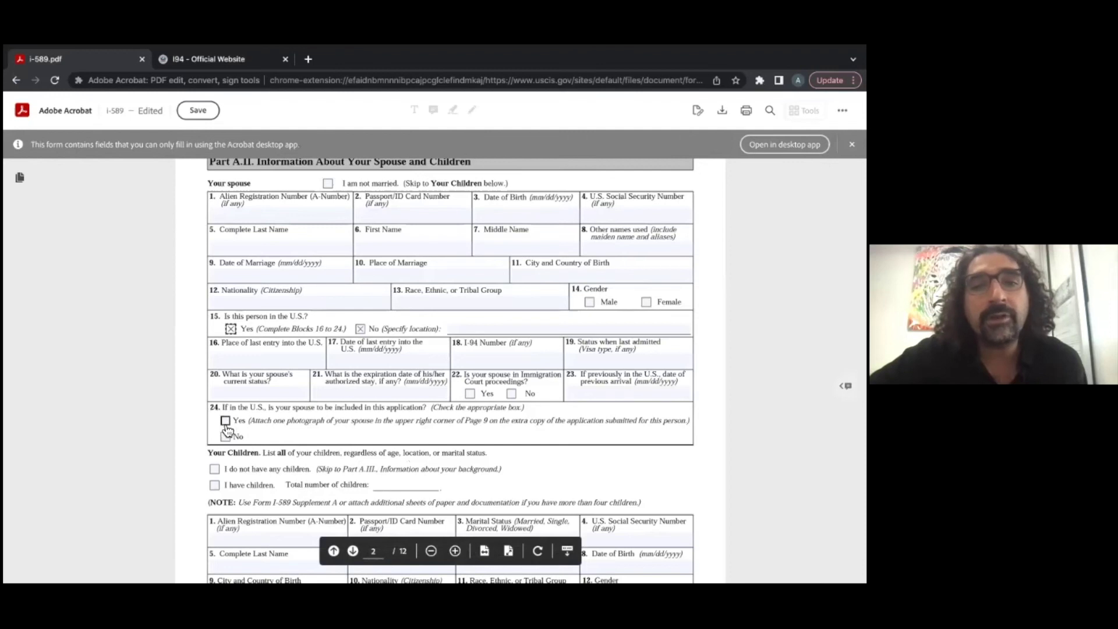
# Step: Tick and untick item 24's spouse-inclusion boxes, then mark 'I am not married'
pyautogui.click(226, 426)
pyautogui.click(227, 428)
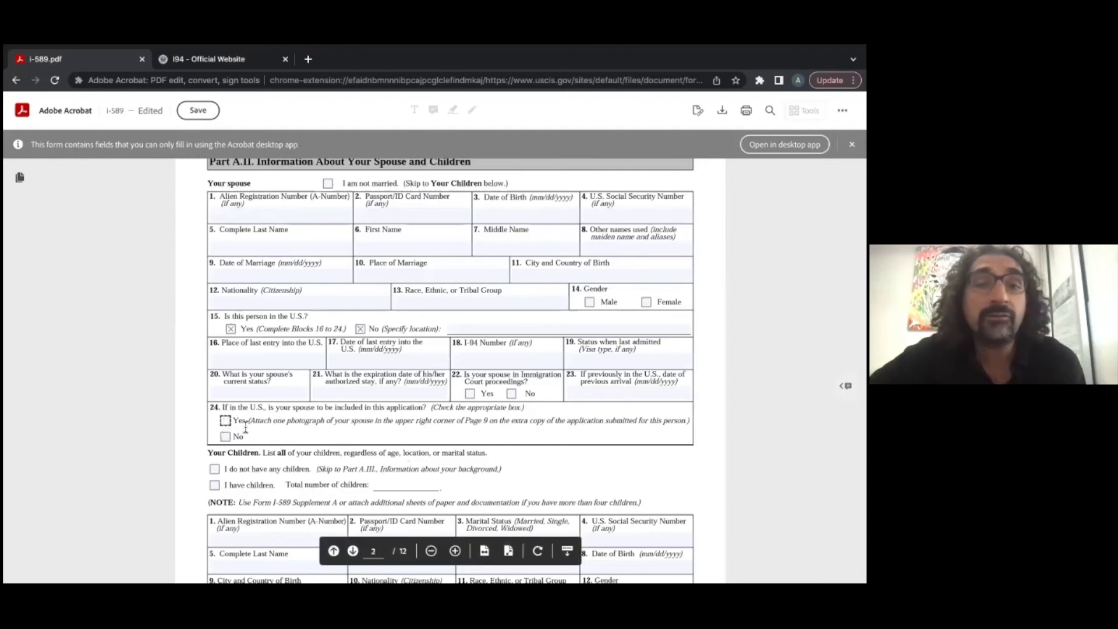
pyautogui.click(228, 442)
pyautogui.click(229, 442)
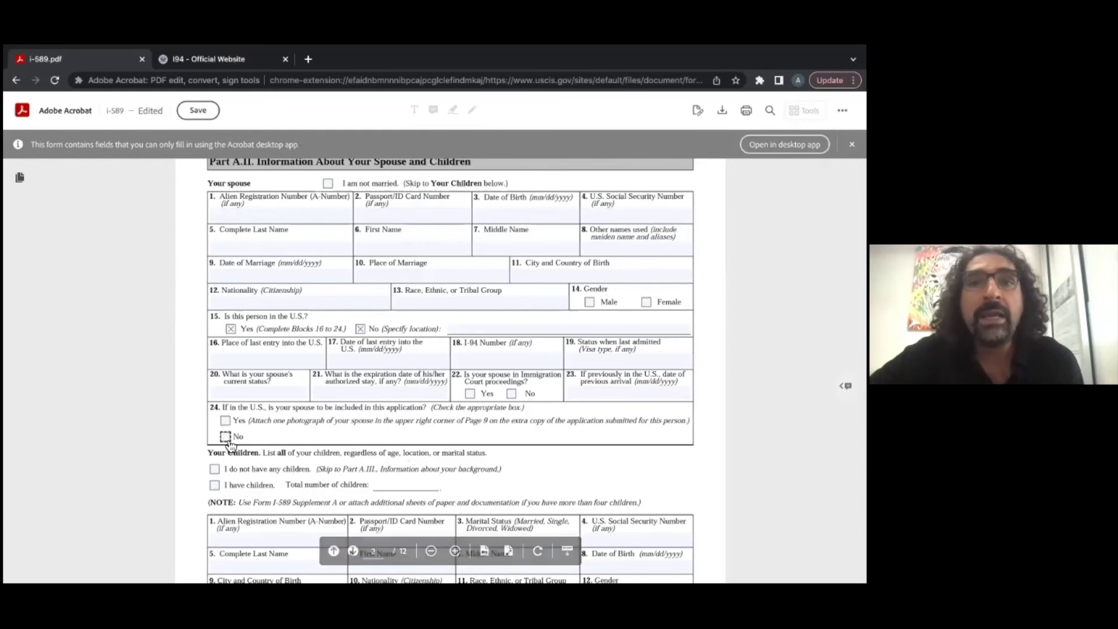
pyautogui.click(328, 184)
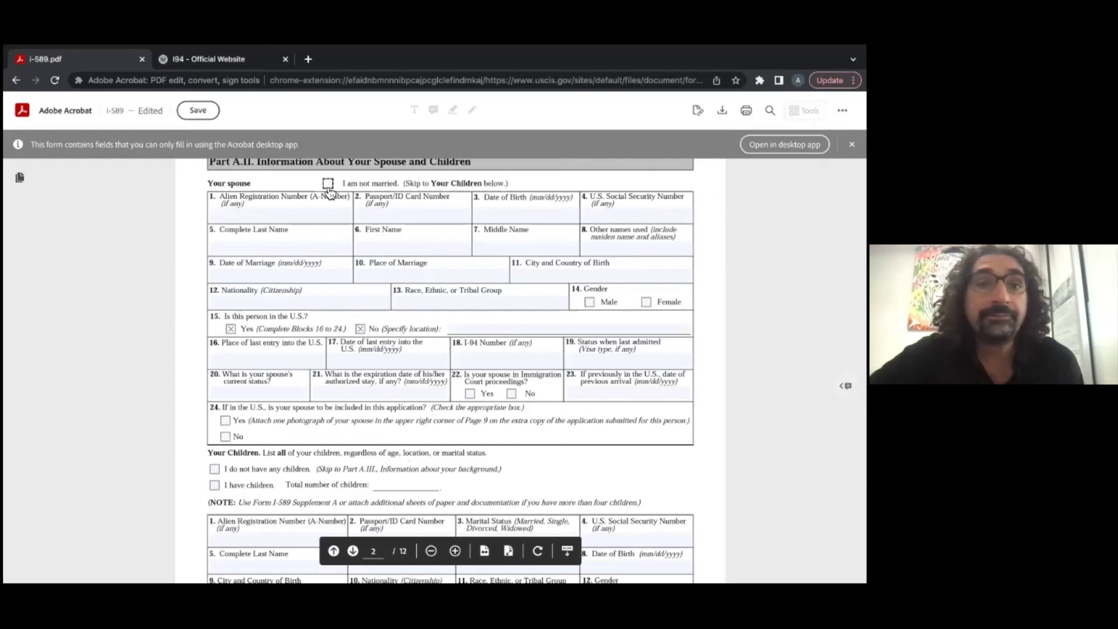
pyautogui.scroll(-2, 385, 386)
# Step: Tick and then clear both the 'I have children' and 'I do not have any children' boxes
pyautogui.scroll(-1, 385, 386)
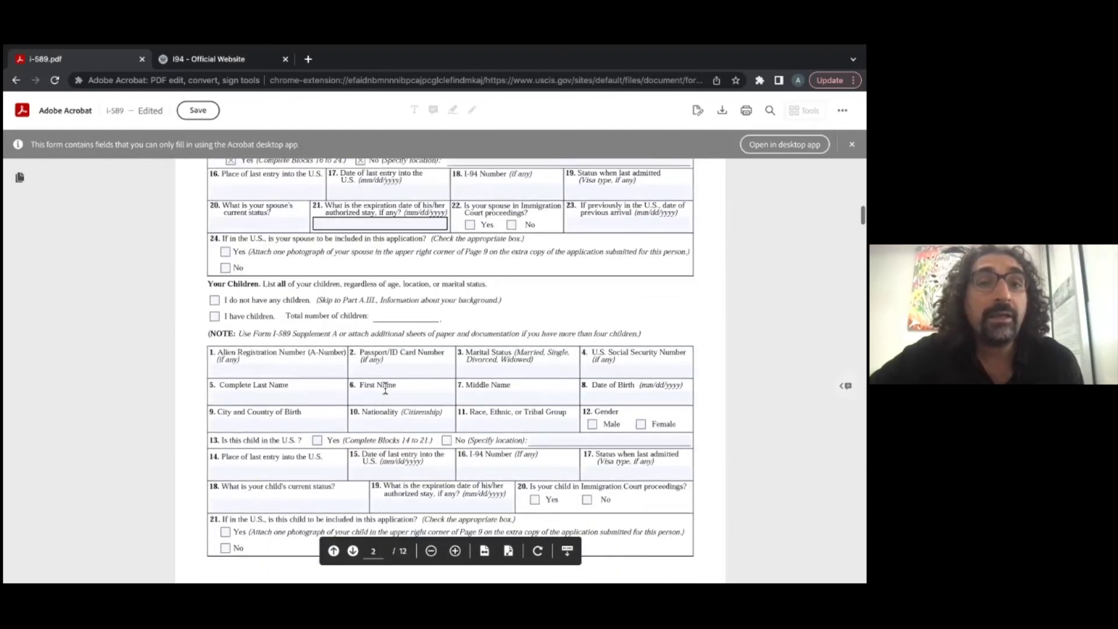
pyautogui.click(216, 319)
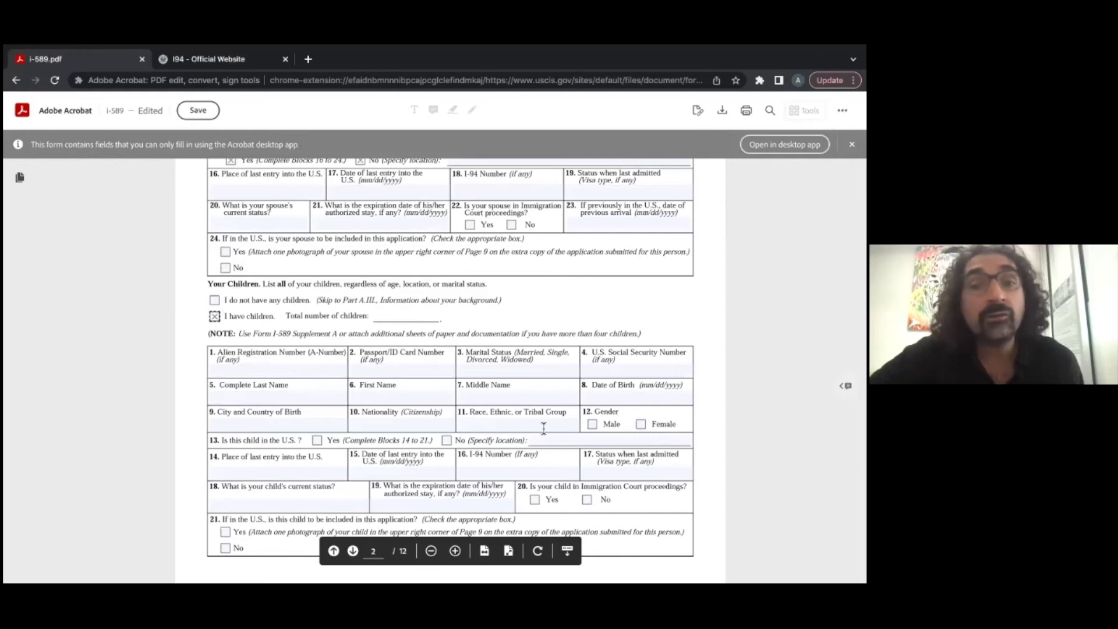
pyautogui.click(219, 303)
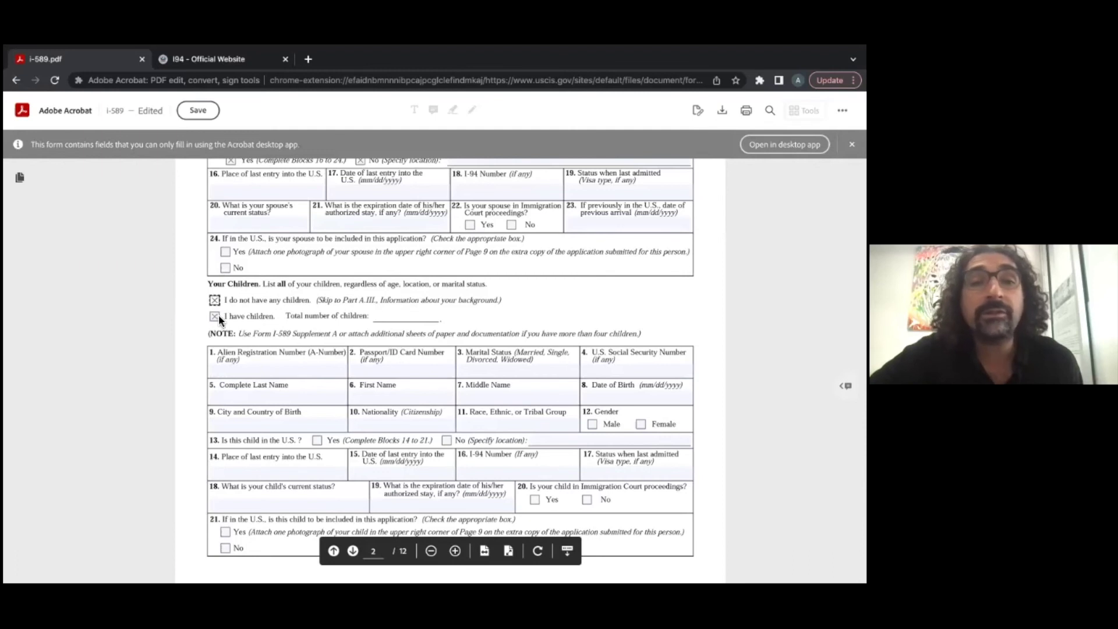
pyautogui.click(214, 317)
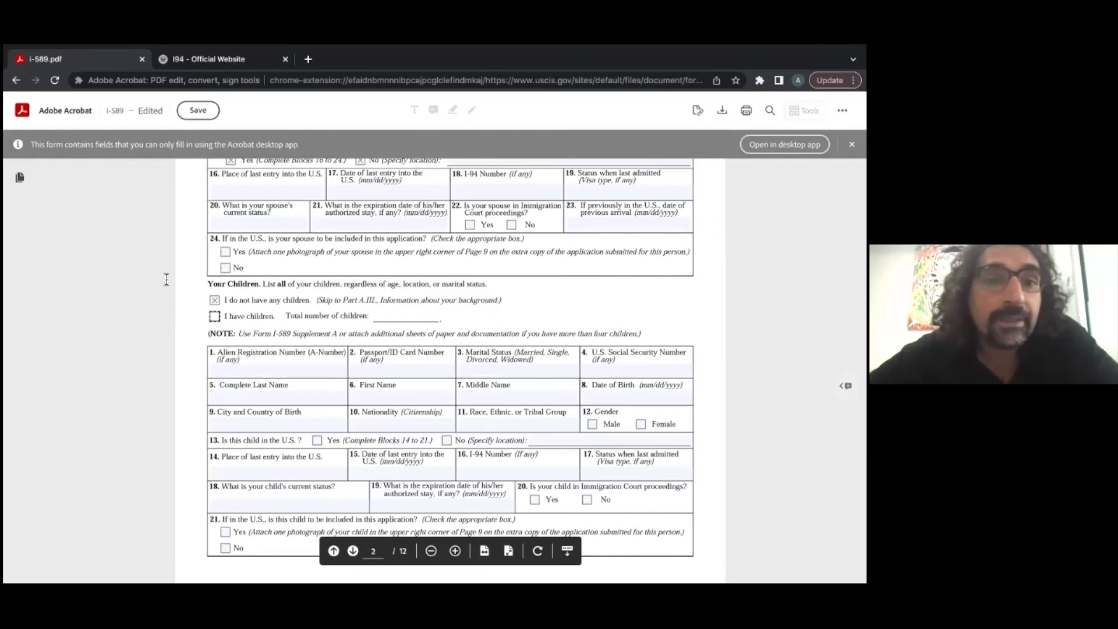
pyautogui.click(214, 300)
pyautogui.scroll(-15, 512, 390)
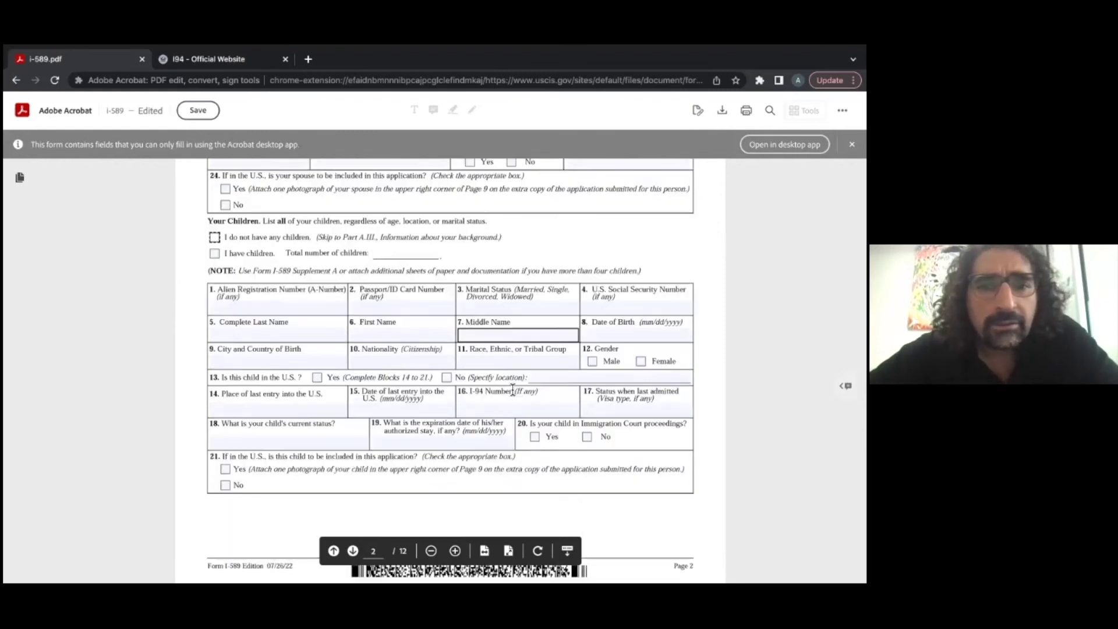
# Step: Scroll to page 4's Part A.III and place the caret in question 1's first address row
pyautogui.scroll(-3, 513, 391)
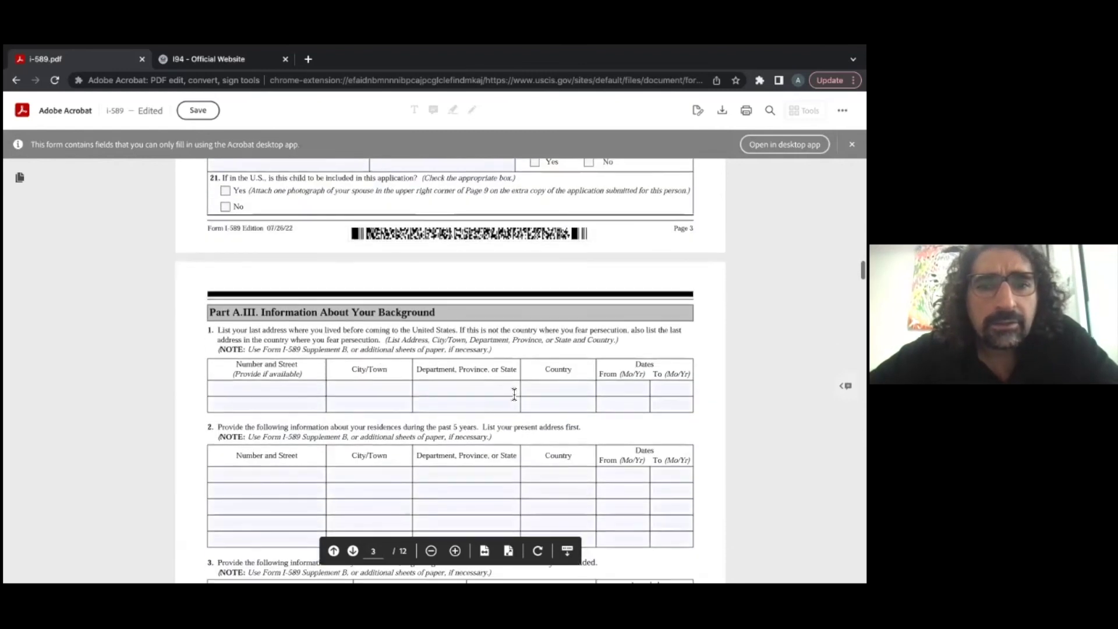
pyautogui.scroll(-2, 514, 395)
pyautogui.scroll(-1, 514, 395)
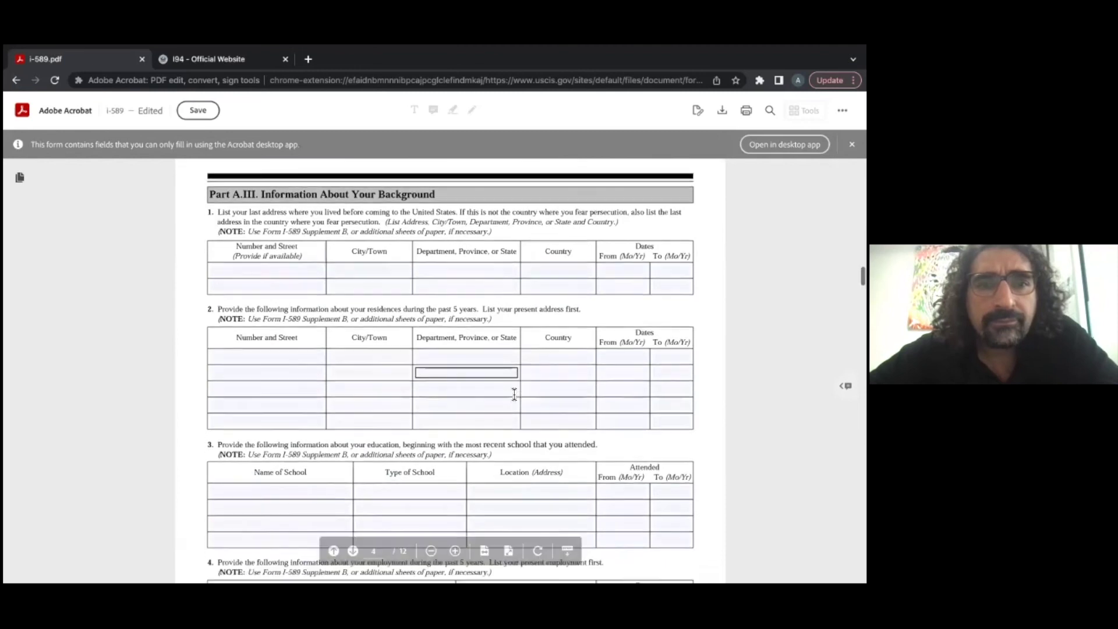
pyautogui.scroll(1, 514, 395)
pyautogui.scroll(-2, 515, 395)
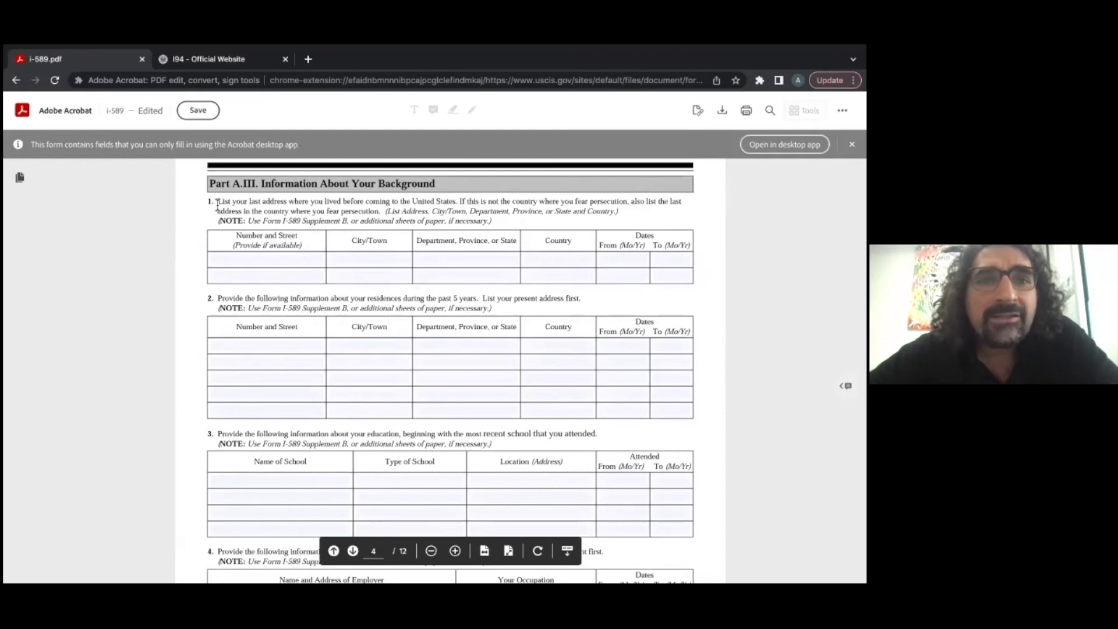
pyautogui.moveTo(216, 204); pyautogui.dragTo(379, 215)
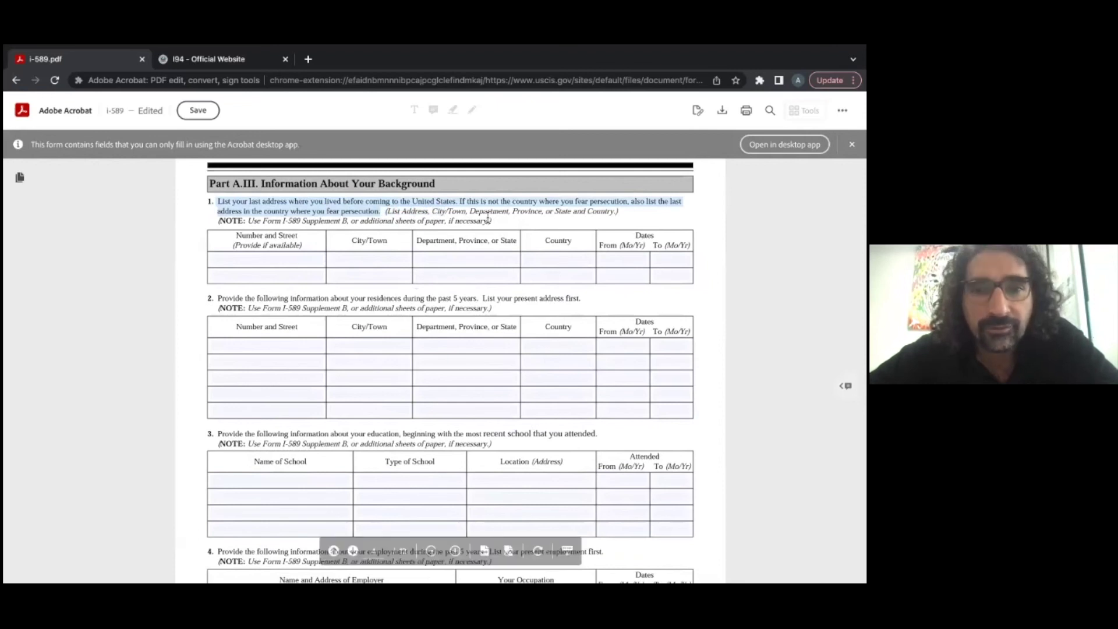
pyautogui.click(512, 223)
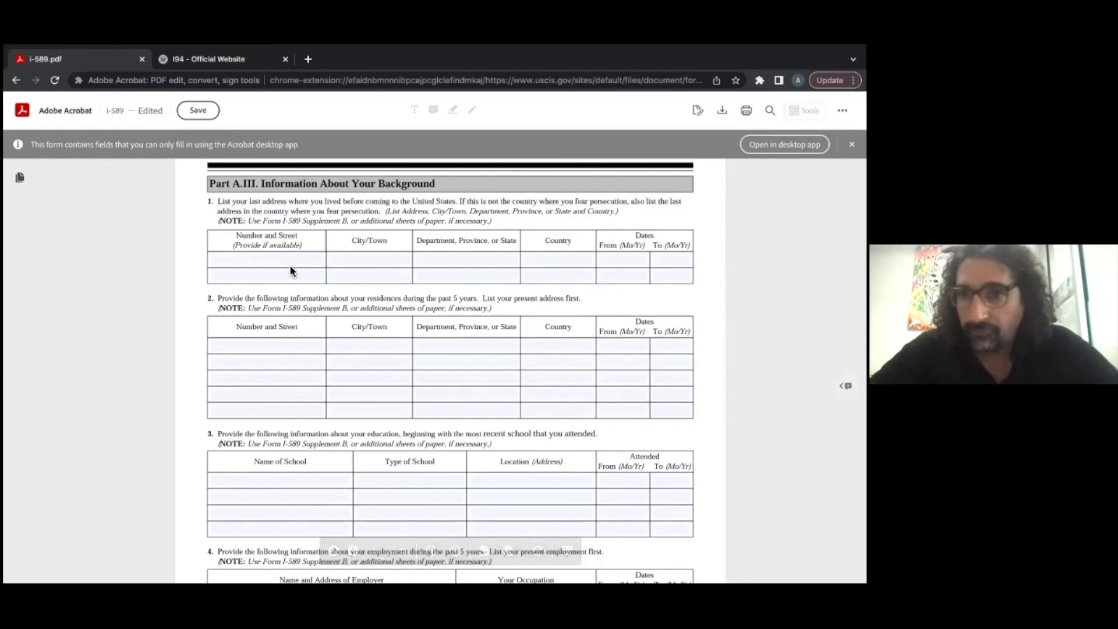
pyautogui.click(273, 258)
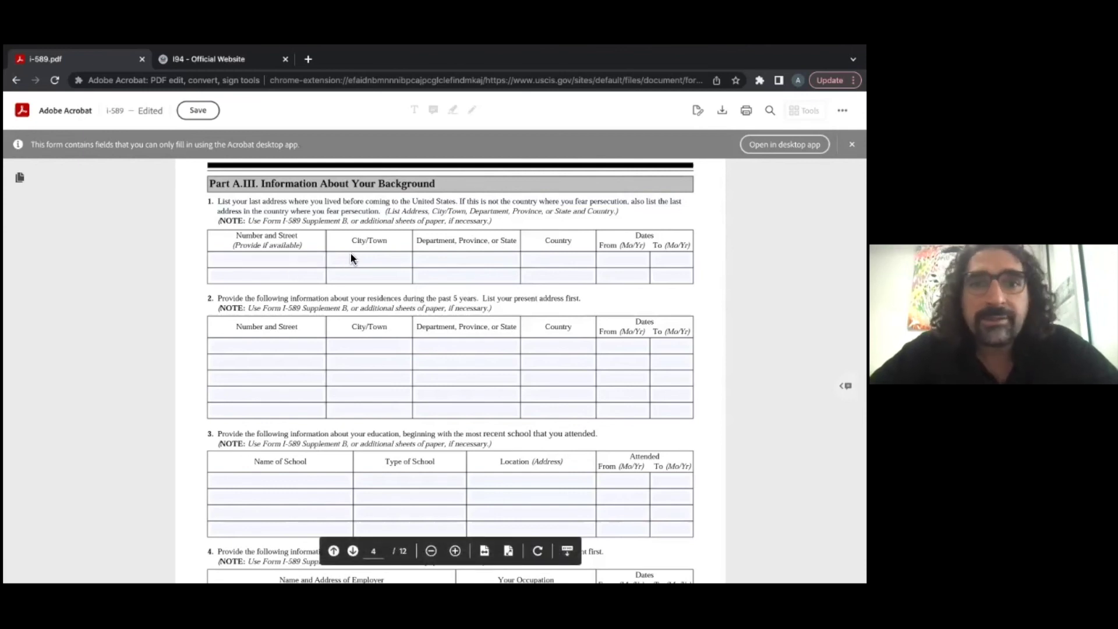
pyautogui.click(289, 258)
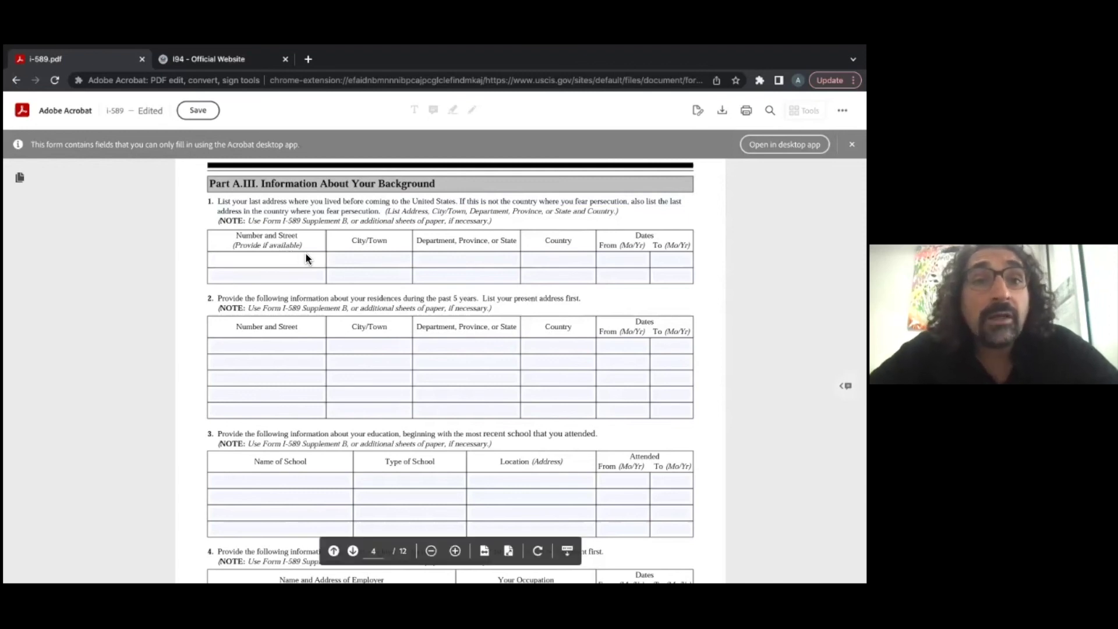
# Step: Enter the first address row's dates as 10/12 to 10/22
pyautogui.click(362, 257)
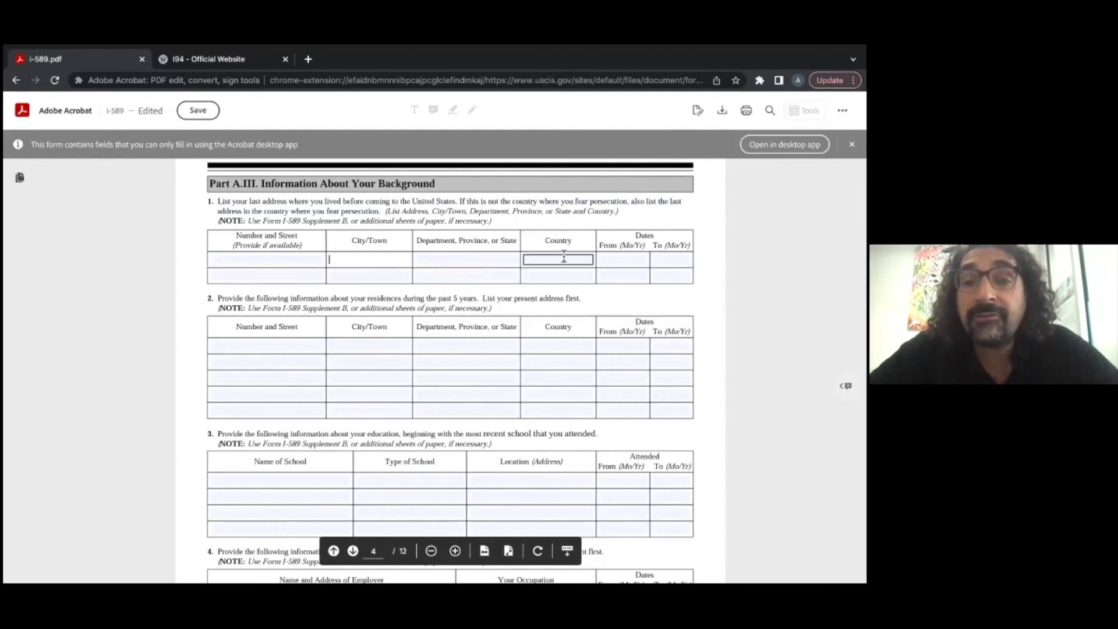
pyautogui.click(630, 261)
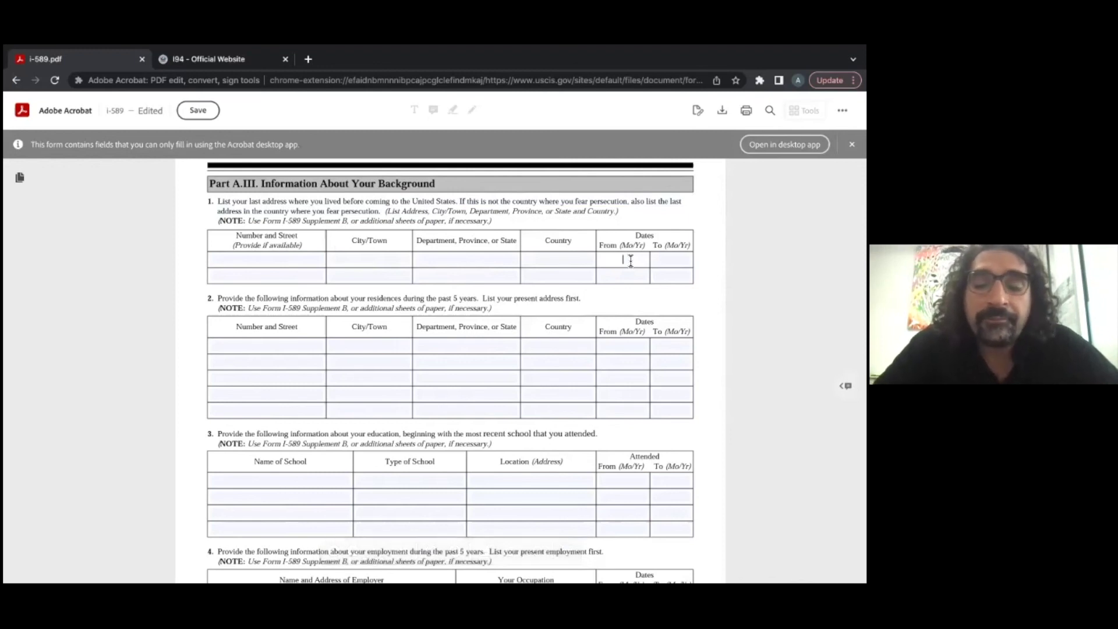
pyautogui.write('10/')
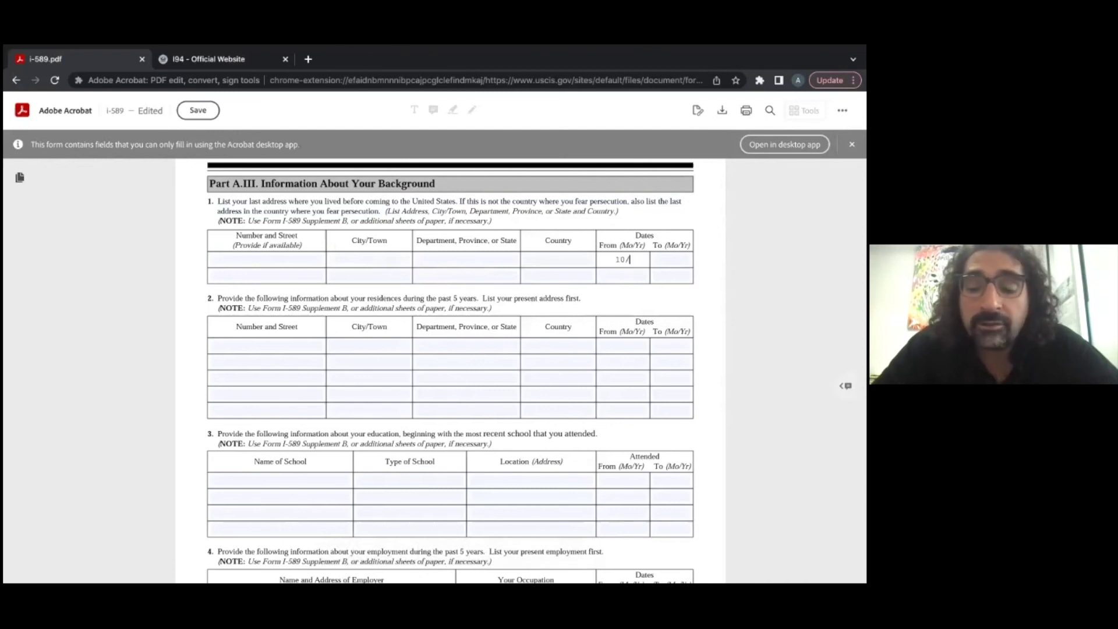
pyautogui.write('12')
pyautogui.click(671, 260)
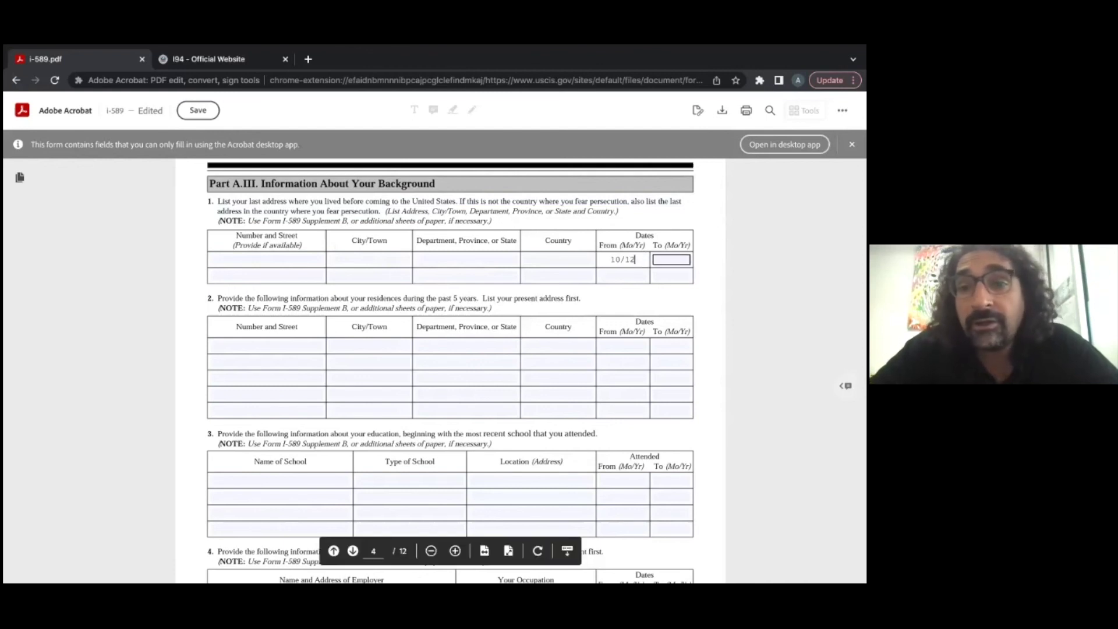
pyautogui.write('10/22')
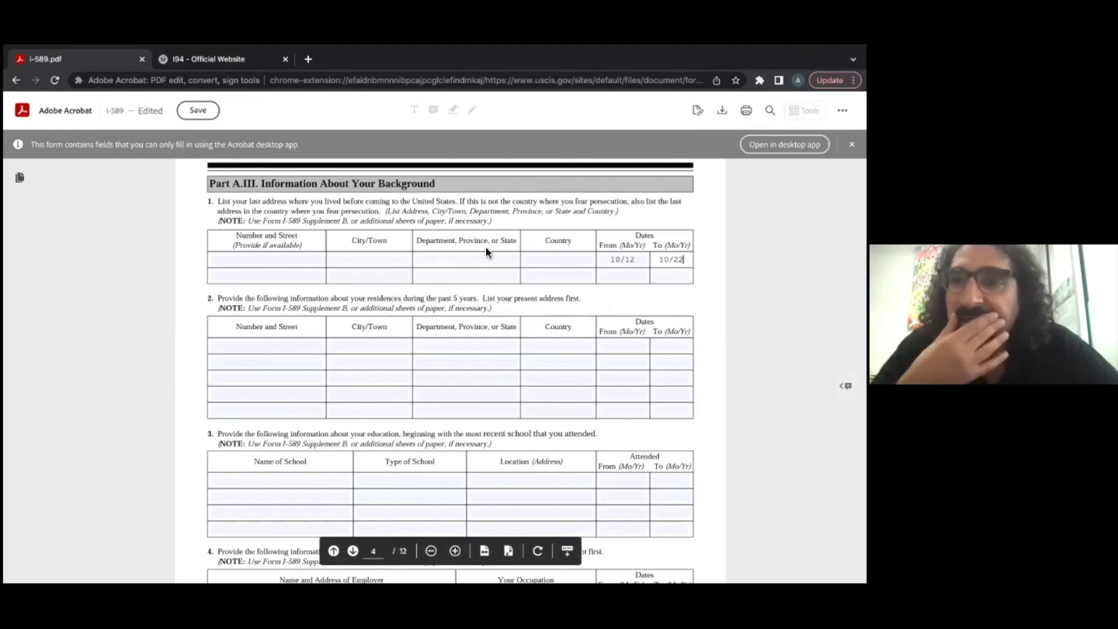
# Step: Enter Haiti as the second-row country and D.R. as the first-row country
pyautogui.click(550, 273)
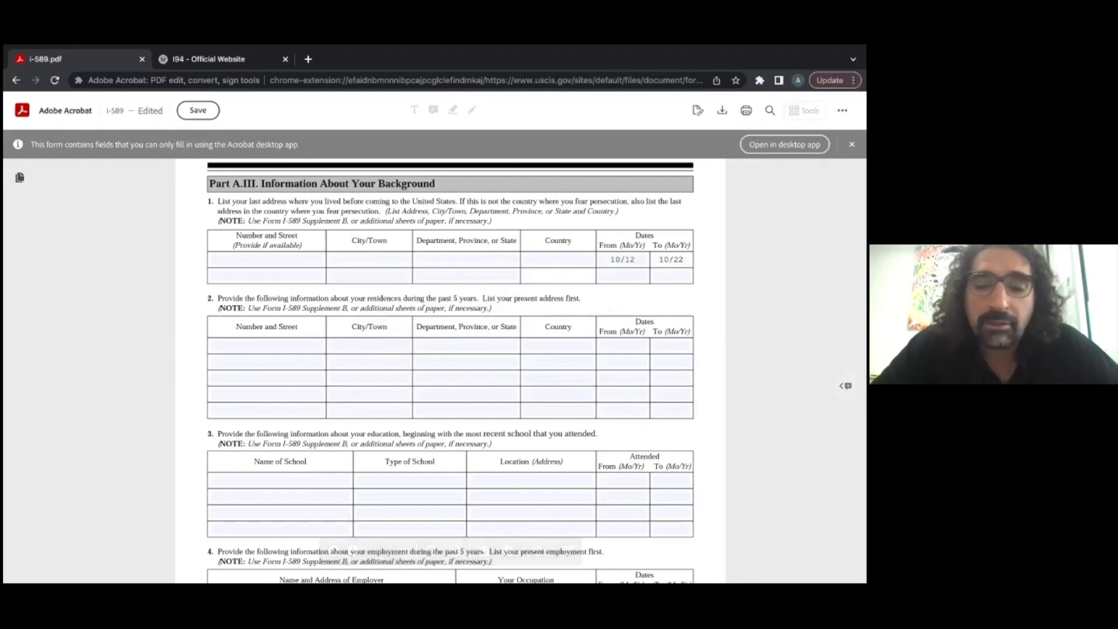
pyautogui.write('Haiti')
pyautogui.press('BackSpace')
pyautogui.press('BackSpace')
pyautogui.press('BackSpace')
pyautogui.press('BackSpace')
pyautogui.write('aiti')
pyautogui.click(556, 262)
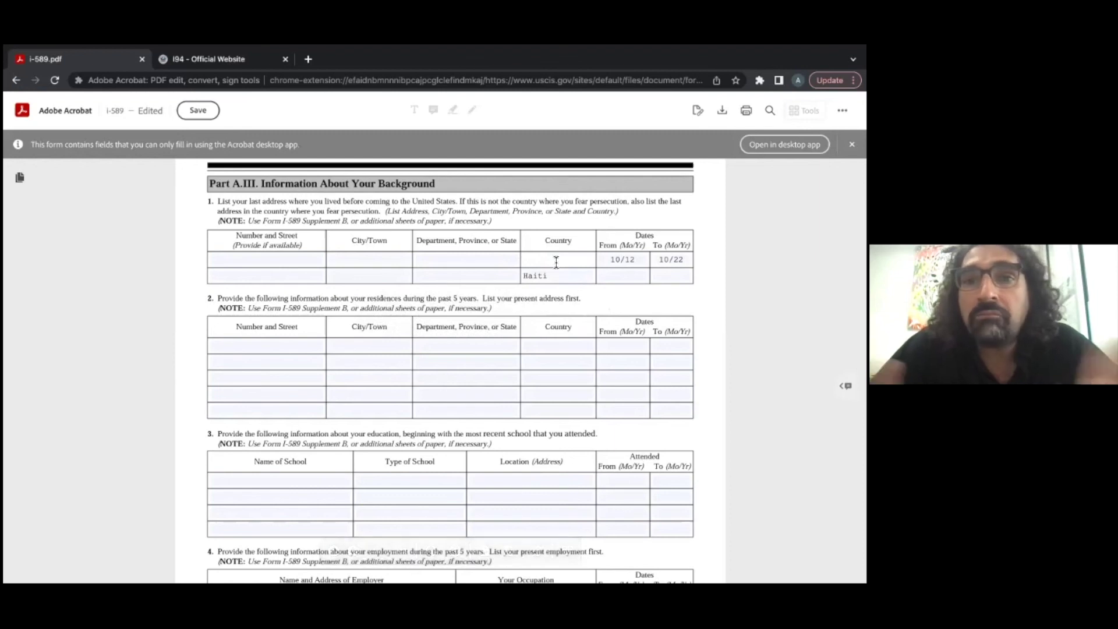
pyautogui.write('D')
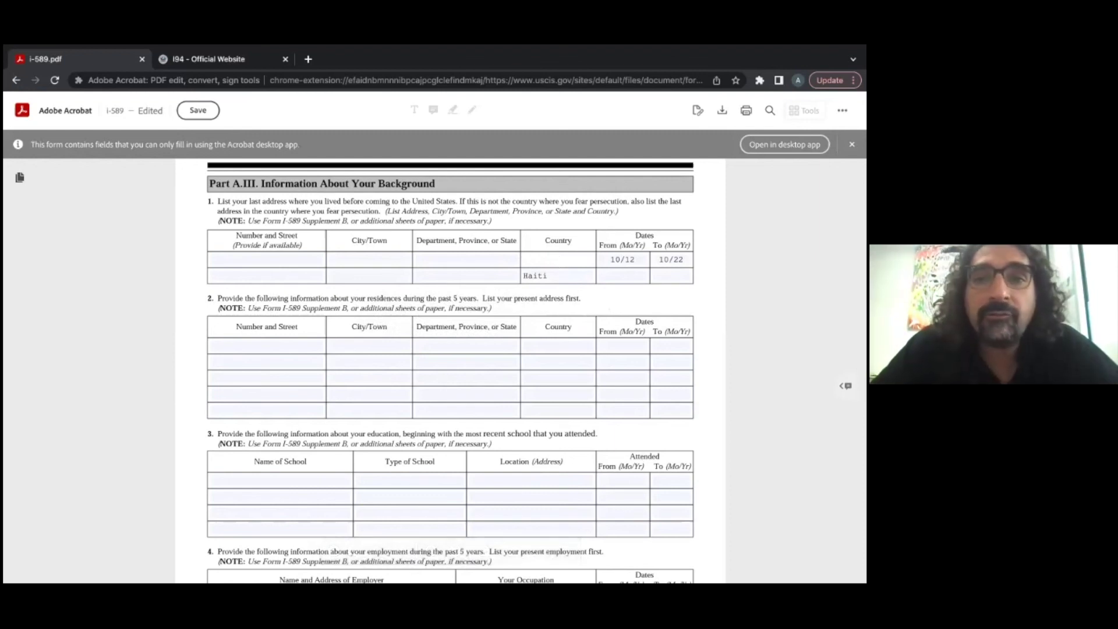
pyautogui.write('.R.')
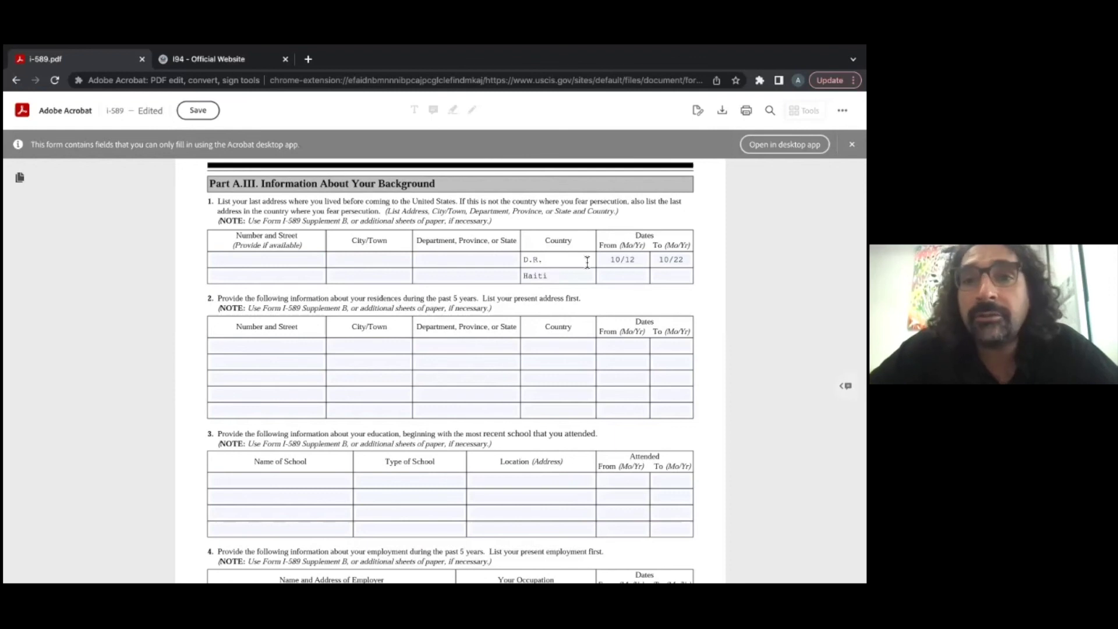
# Step: Give Haiti the dates 10/12–10/21 and correct D.R.'s From date to 10/21
pyautogui.click(629, 276)
pyautogui.write('10/12')
pyautogui.click(657, 280)
pyautogui.write('10/21')
pyautogui.click(620, 260)
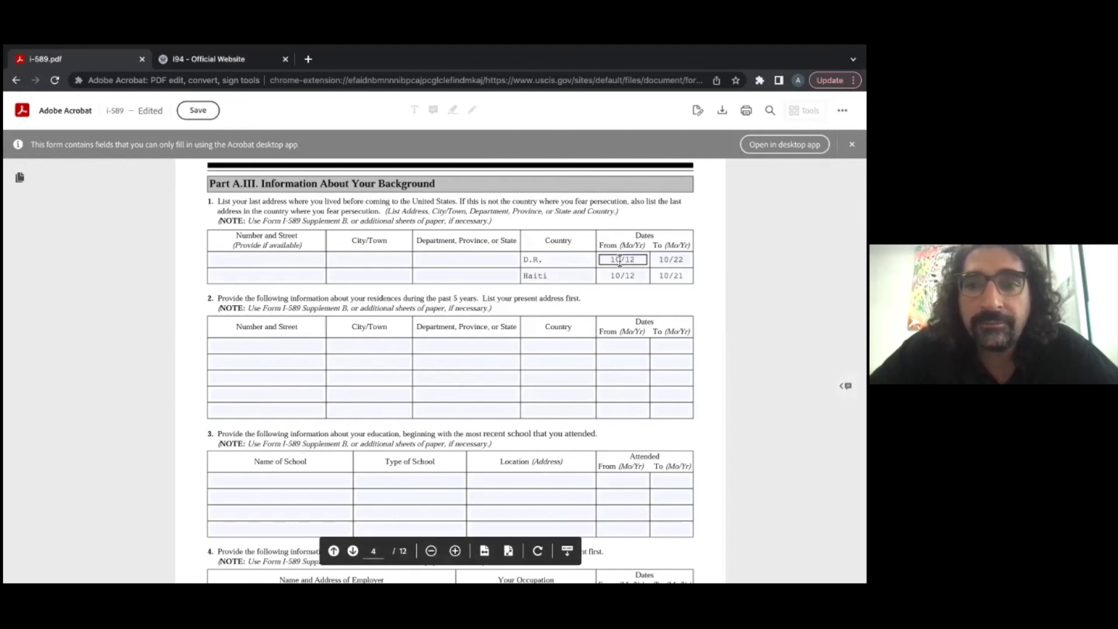
pyautogui.write('10/21')
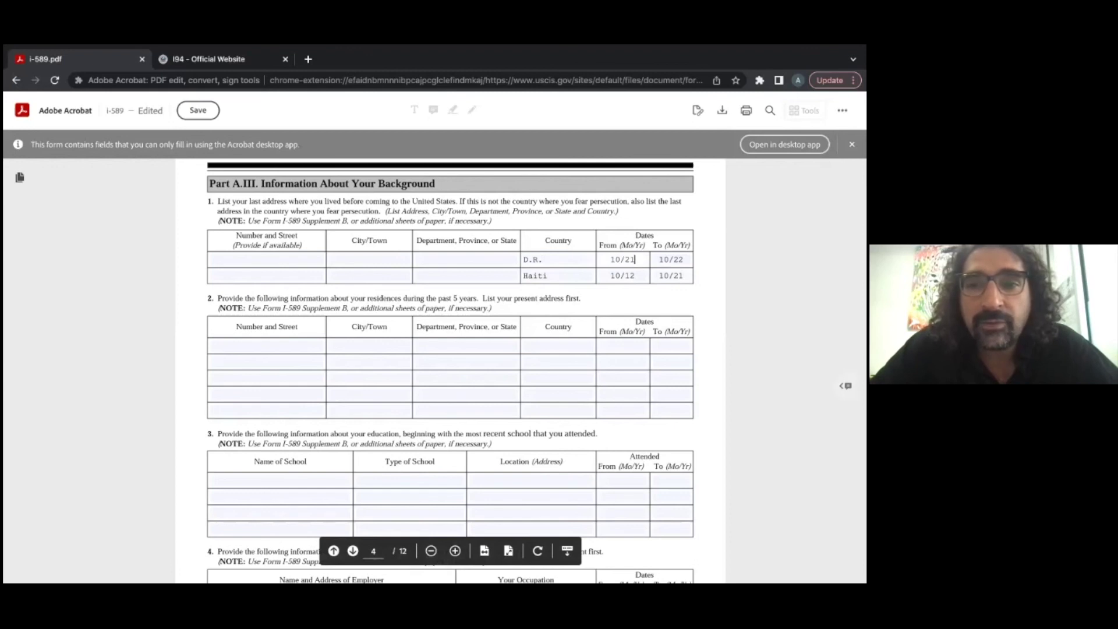
pyautogui.click(543, 277)
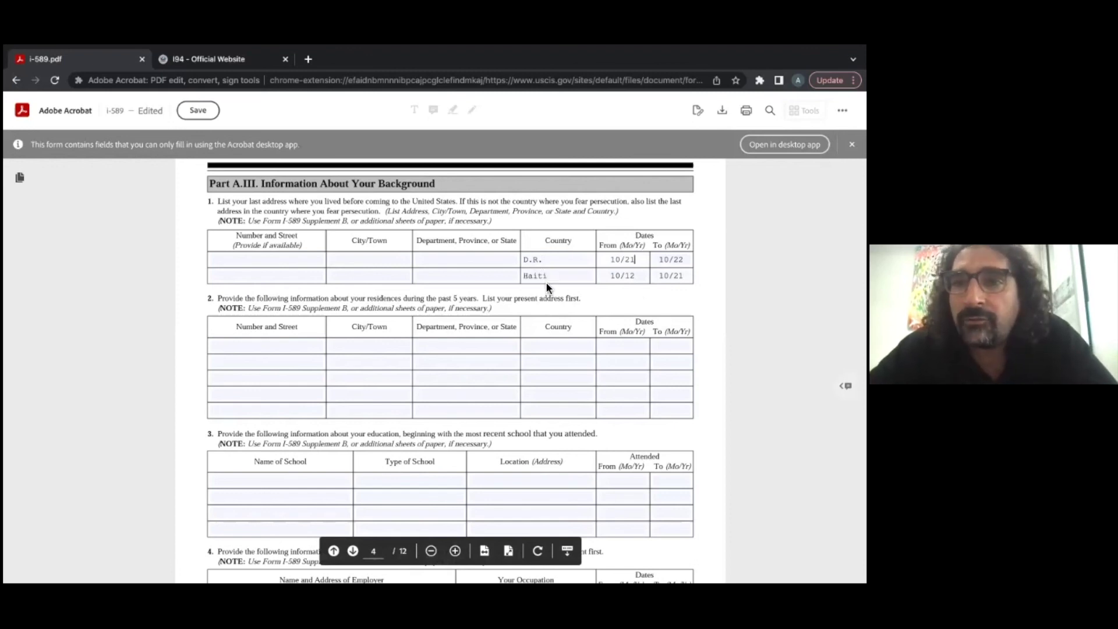
pyautogui.click(538, 261)
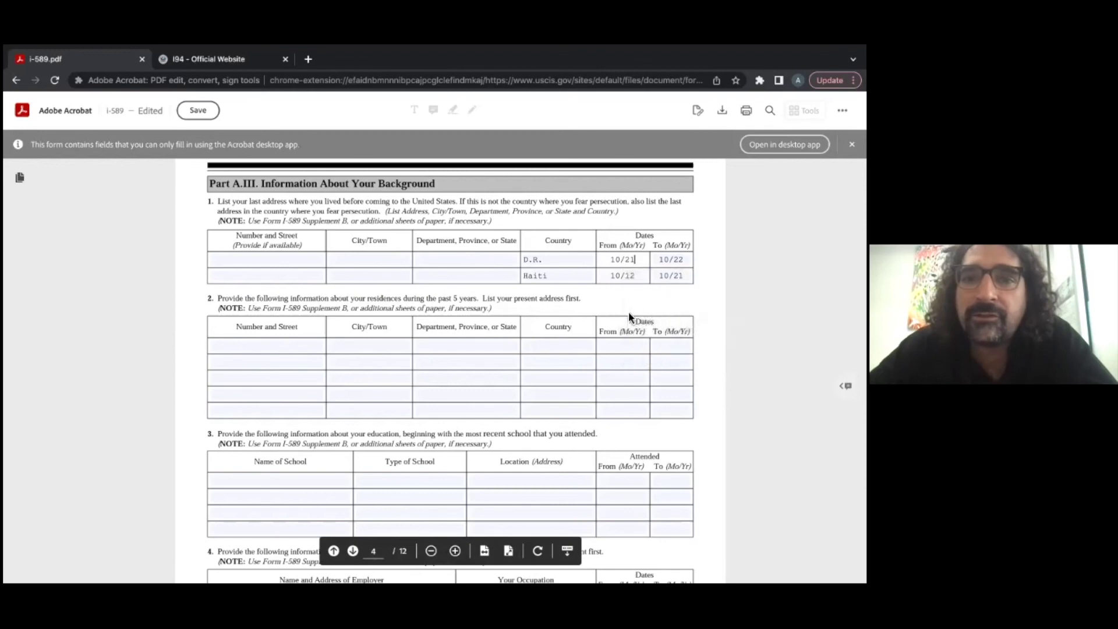
pyautogui.scroll(-1, 630, 306)
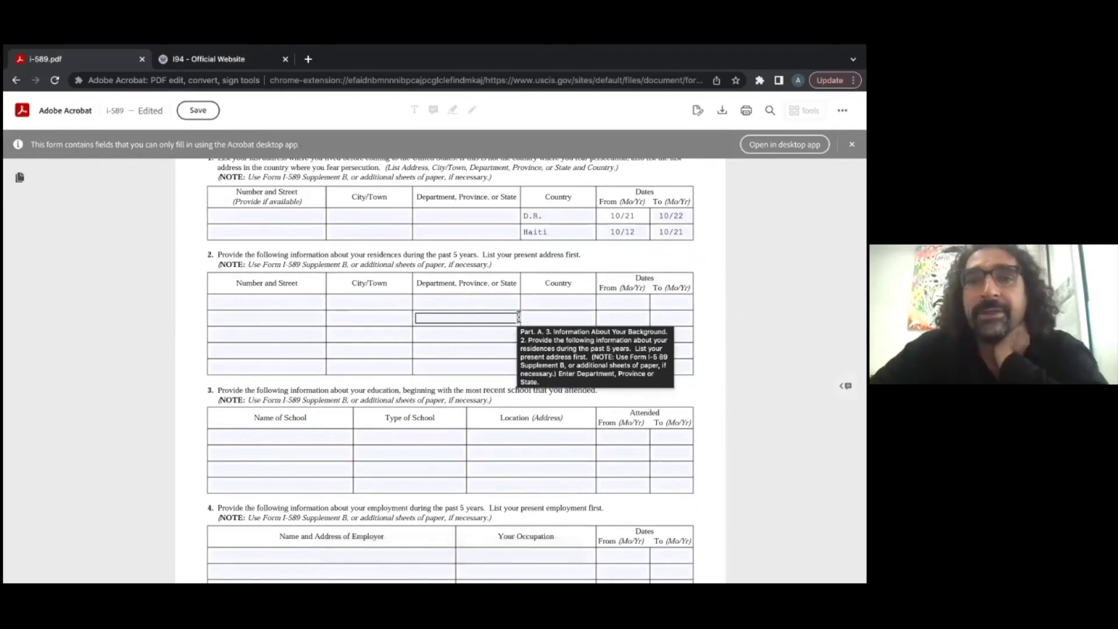
# Step: Scroll down past the residences table to question 3's education history
pyautogui.scroll(-2, 519, 301)
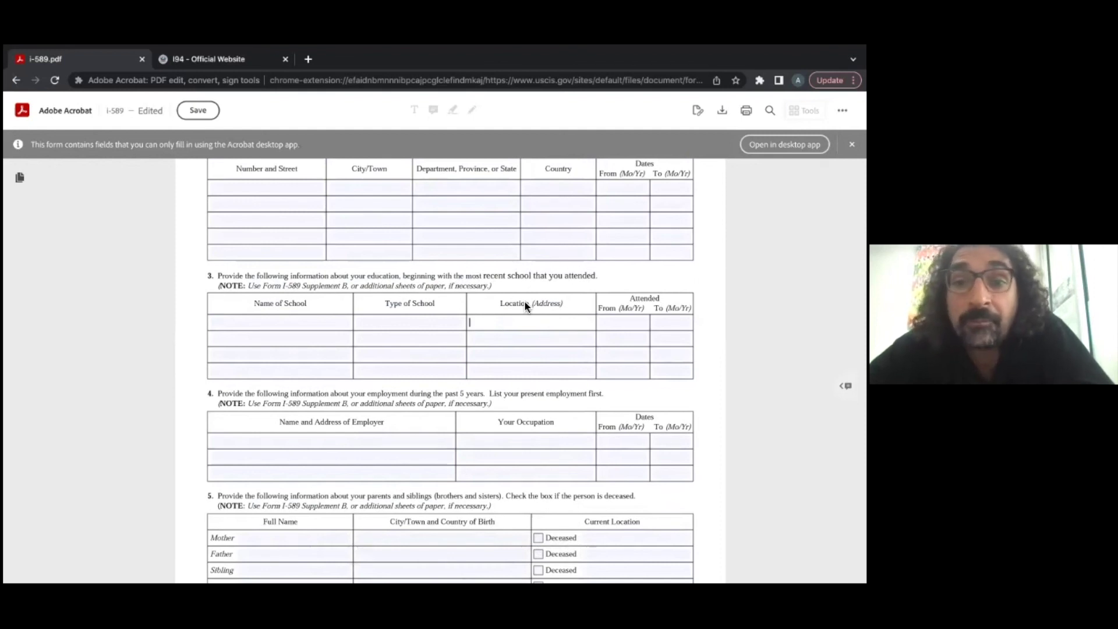
pyautogui.click(628, 320)
pyautogui.press('Tab')
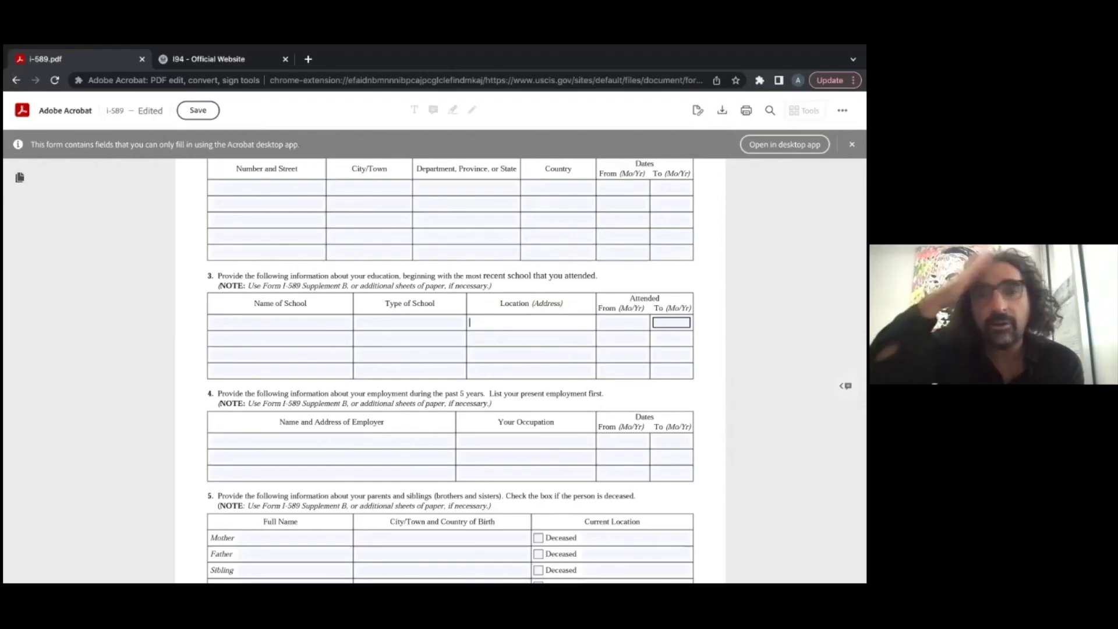
pyautogui.click(635, 320)
pyautogui.write('1999')
pyautogui.press('Tab')
pyautogui.write('2003')
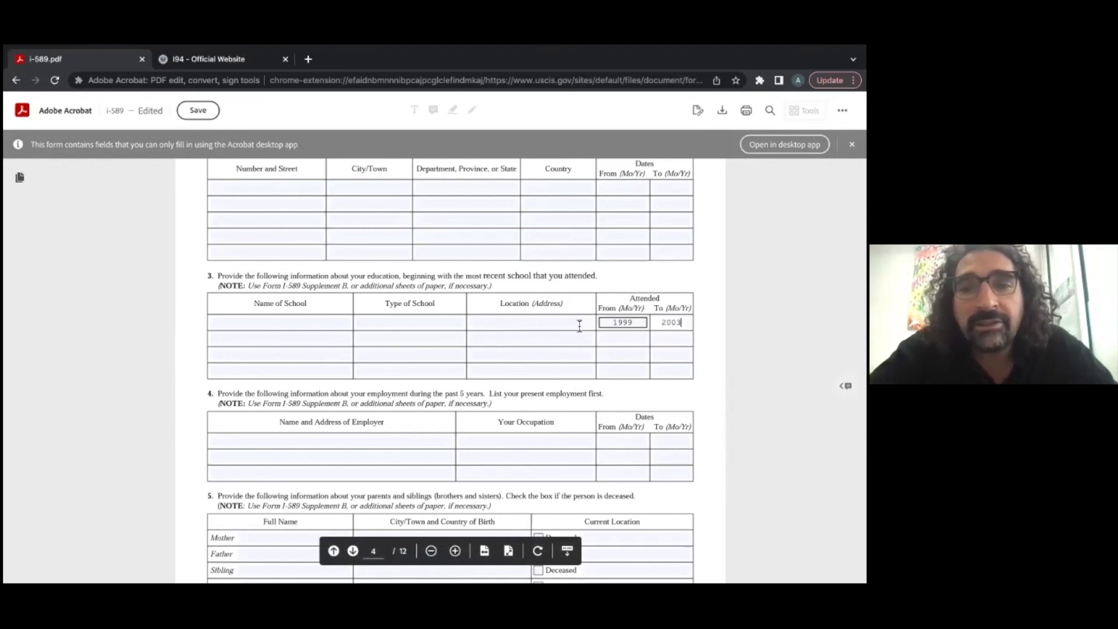
pyautogui.hotkey('shift', 'Tab')
pyautogui.write('2000')
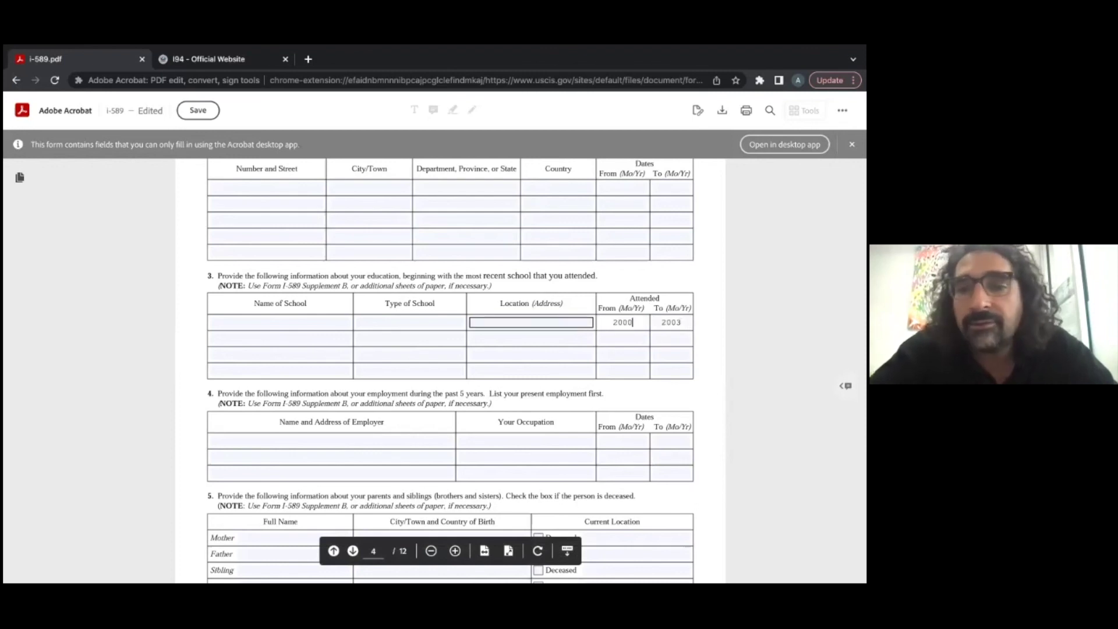
pyautogui.press('Tab')
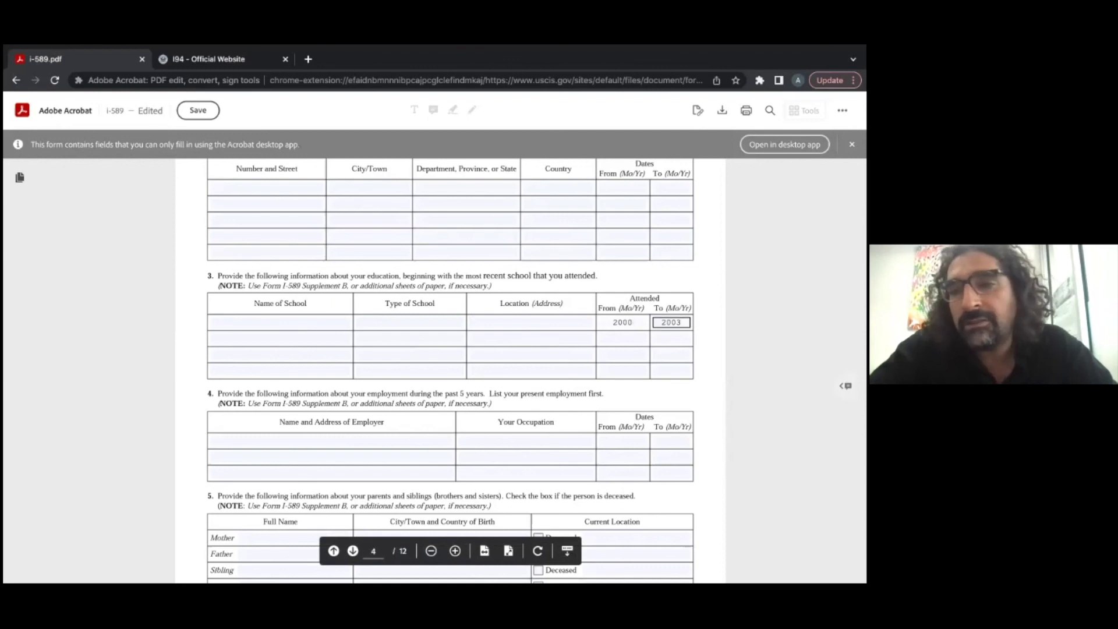
pyautogui.press('BackSpace')
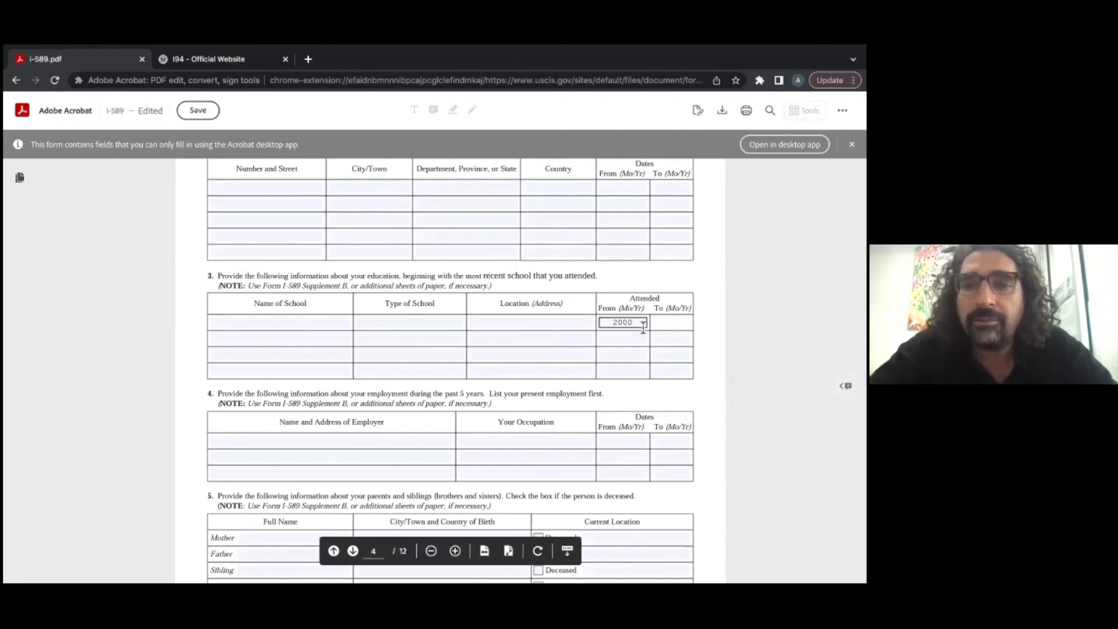
pyautogui.doubleClick(604, 330)
pyautogui.press('BackSpace')
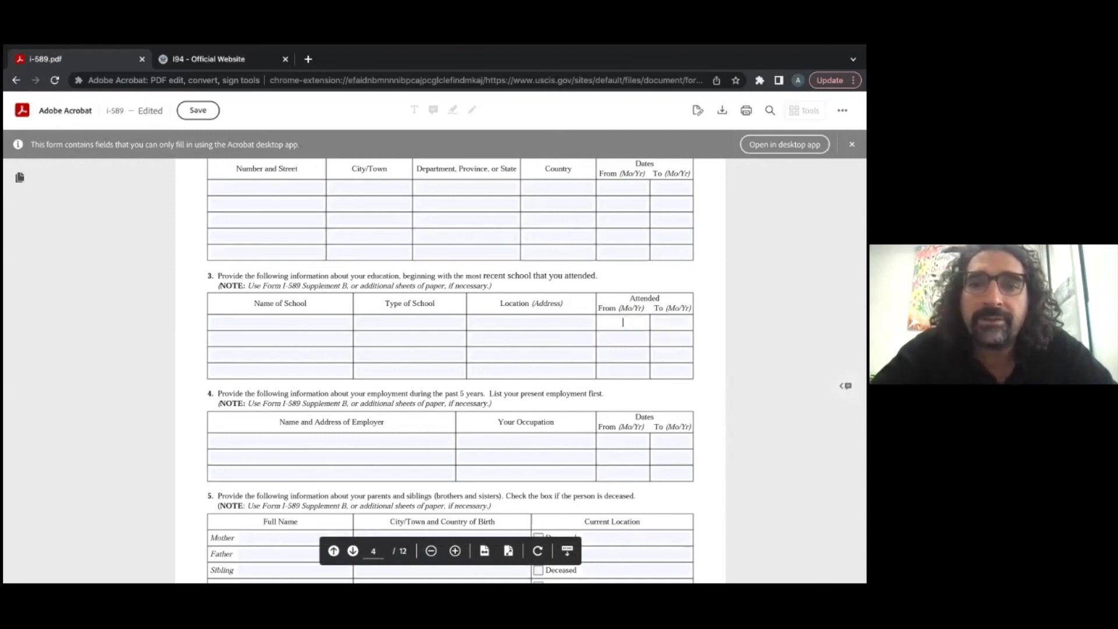
pyautogui.scroll(-1, 670, 369)
# Step: Scroll to question 5 and click through the Mother, Father and last Sibling name fields
pyautogui.scroll(-2, 671, 347)
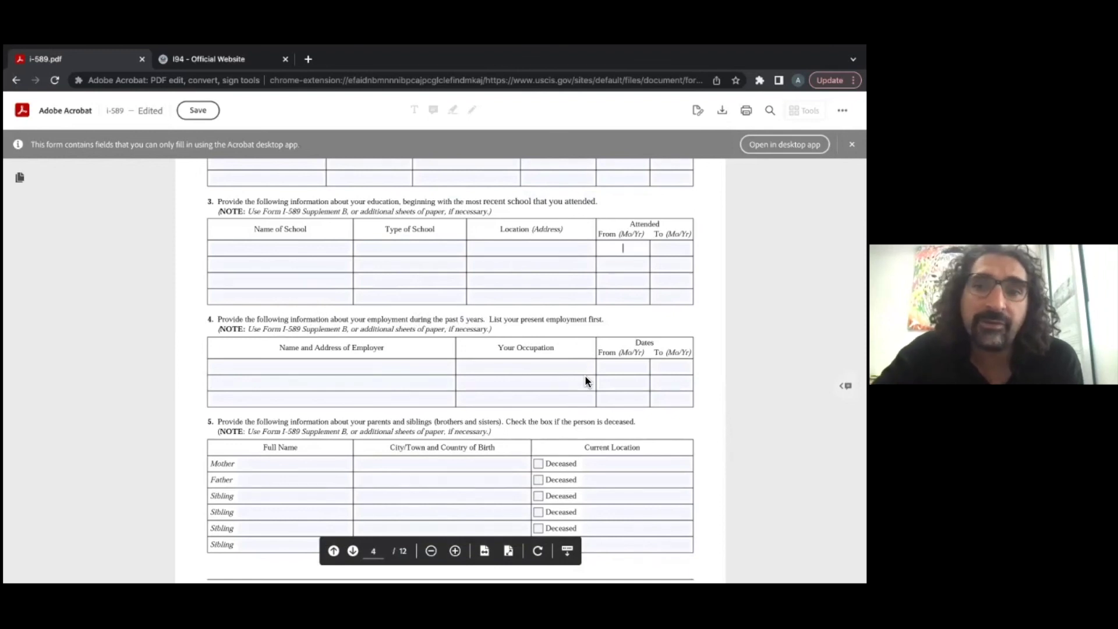
pyautogui.click(459, 396)
pyautogui.scroll(-2, 458, 396)
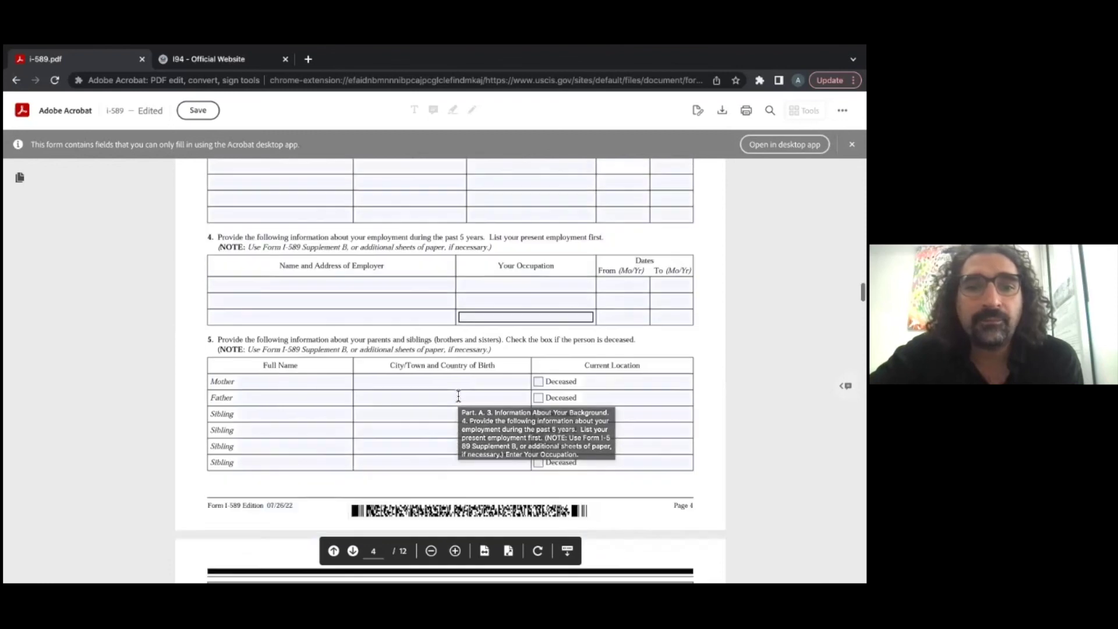
pyautogui.click(299, 386)
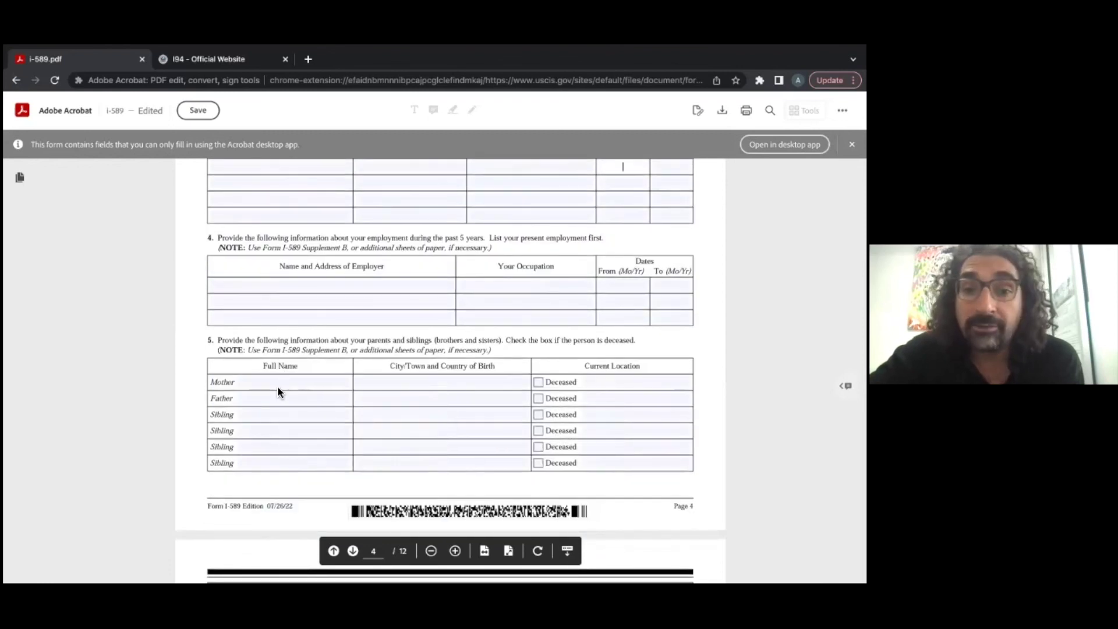
pyautogui.click(278, 399)
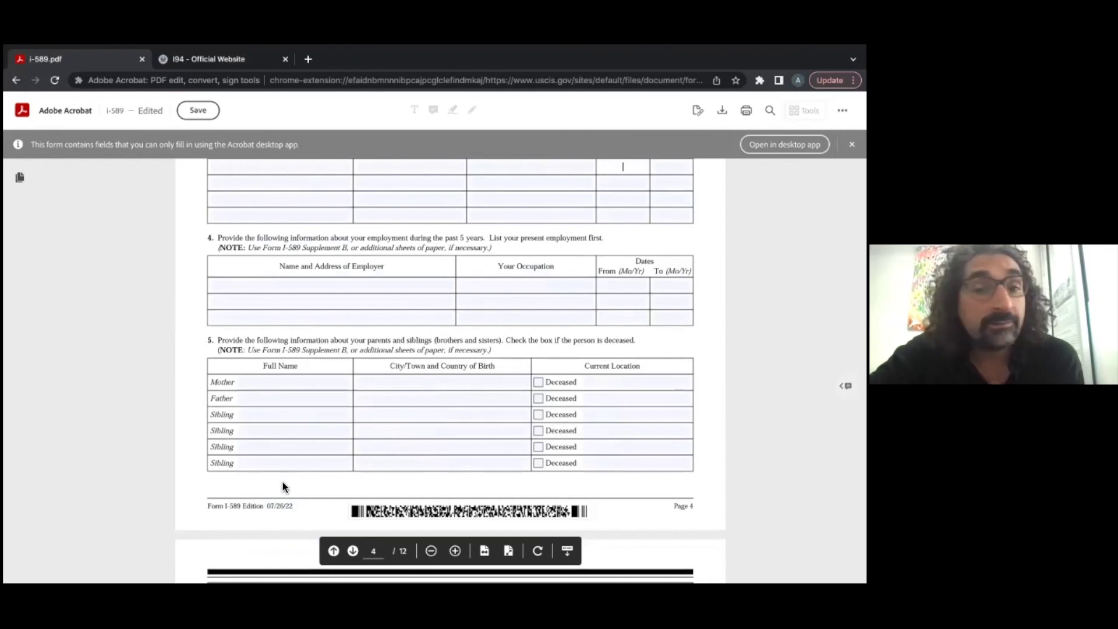
pyautogui.click(291, 464)
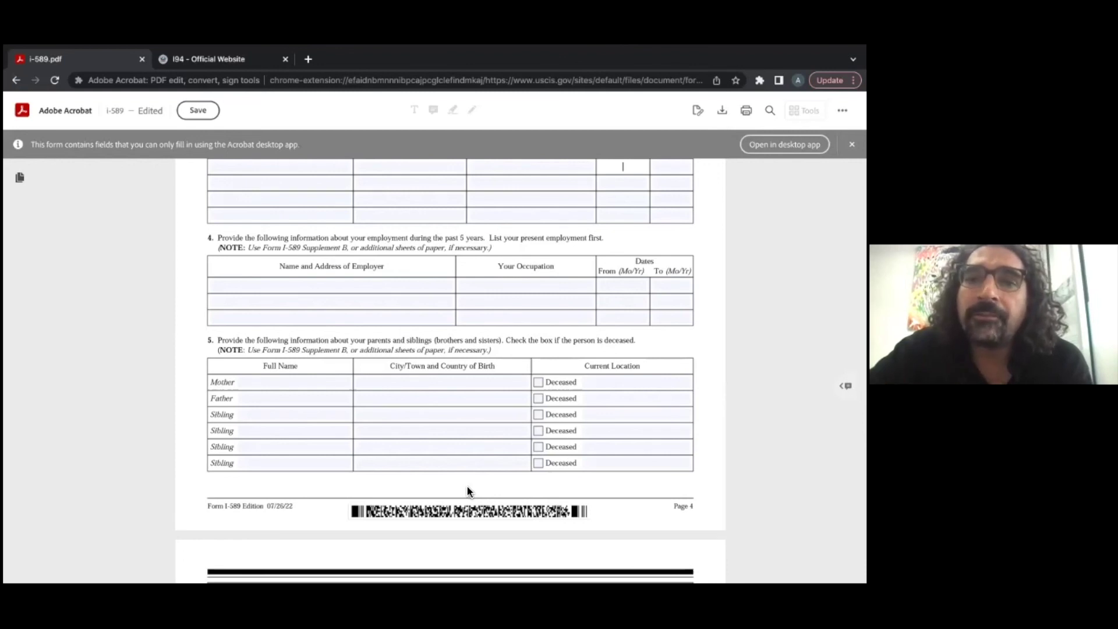
pyautogui.scroll(-3, 467, 491)
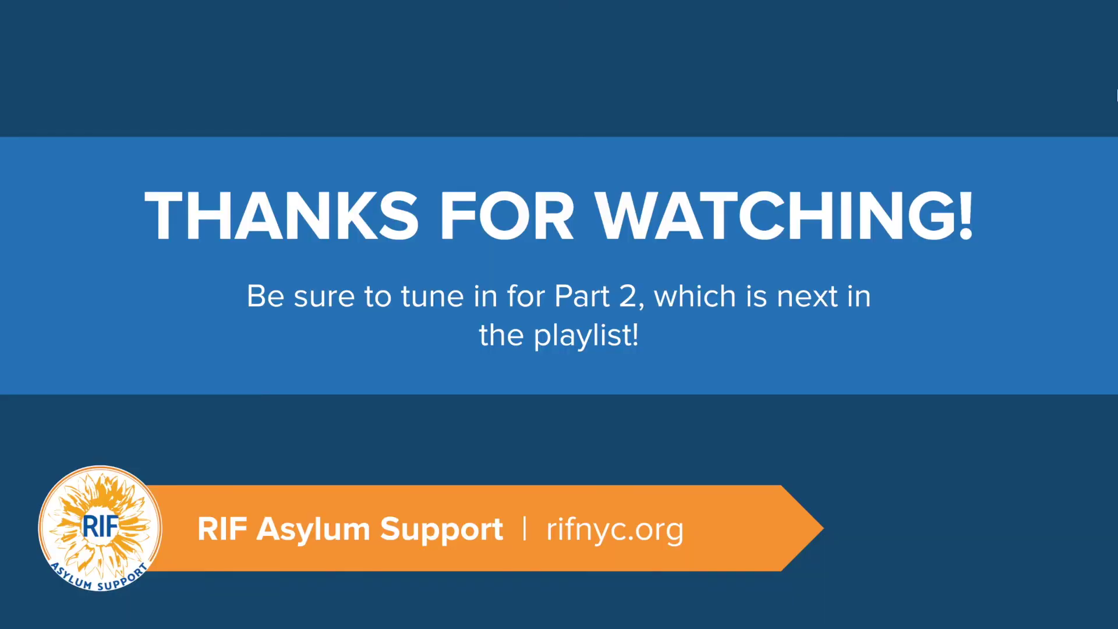